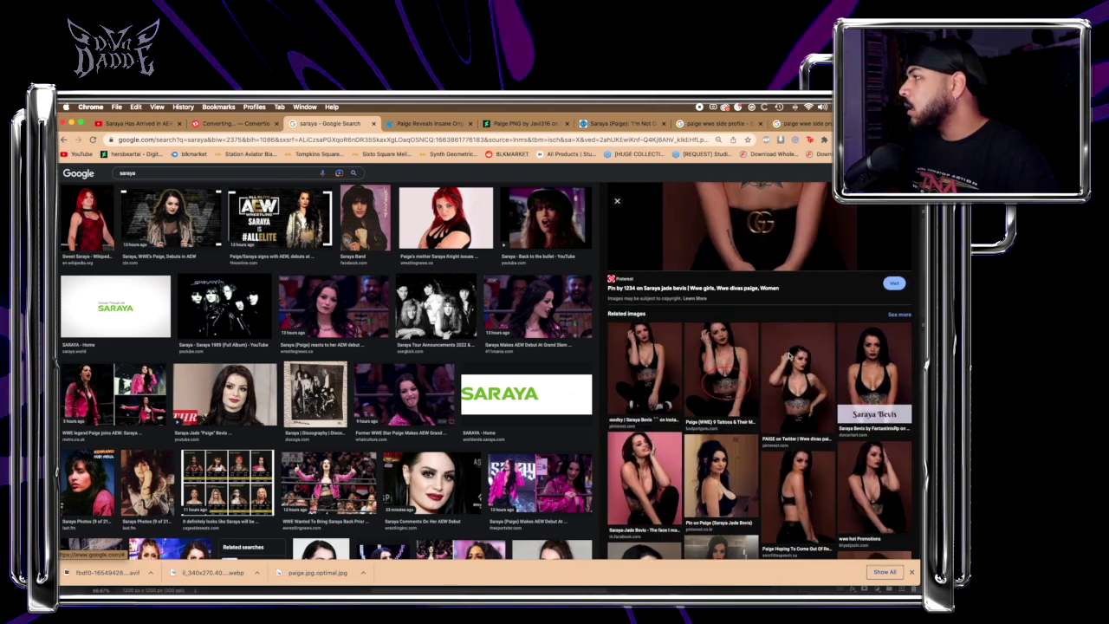
# Switch to Photoshop and add guides on the face: horizontal at the hairline and chin, vertical through the pupil and the inner eye corner.
pyautogui.click(788, 356)
pyautogui.press('super+Tab')
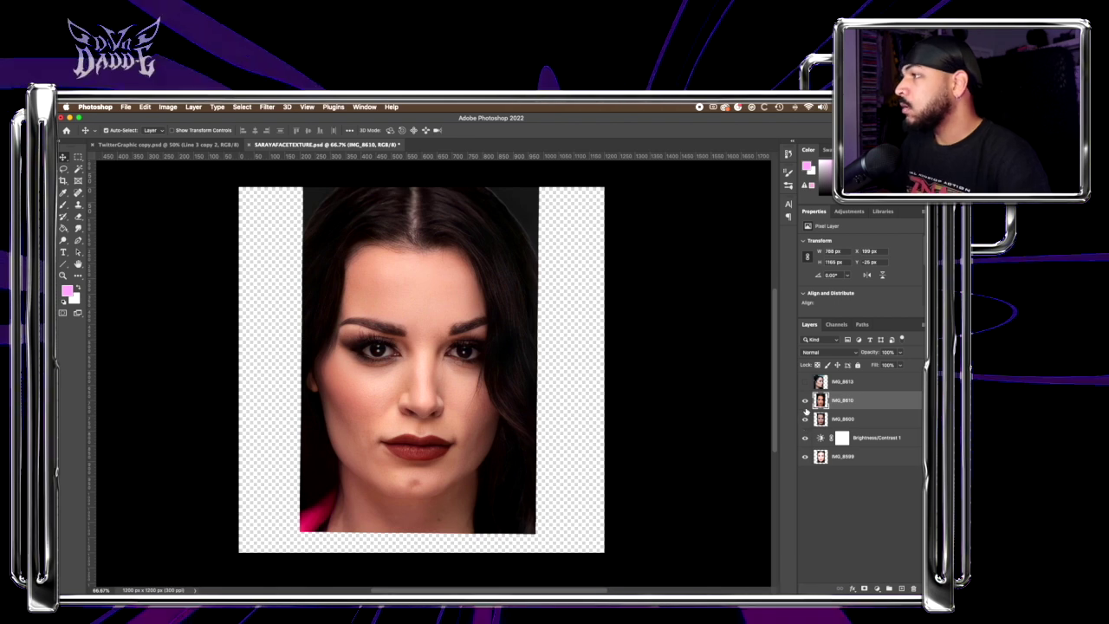
pyautogui.moveTo(472, 156); pyautogui.dragTo(466, 242)
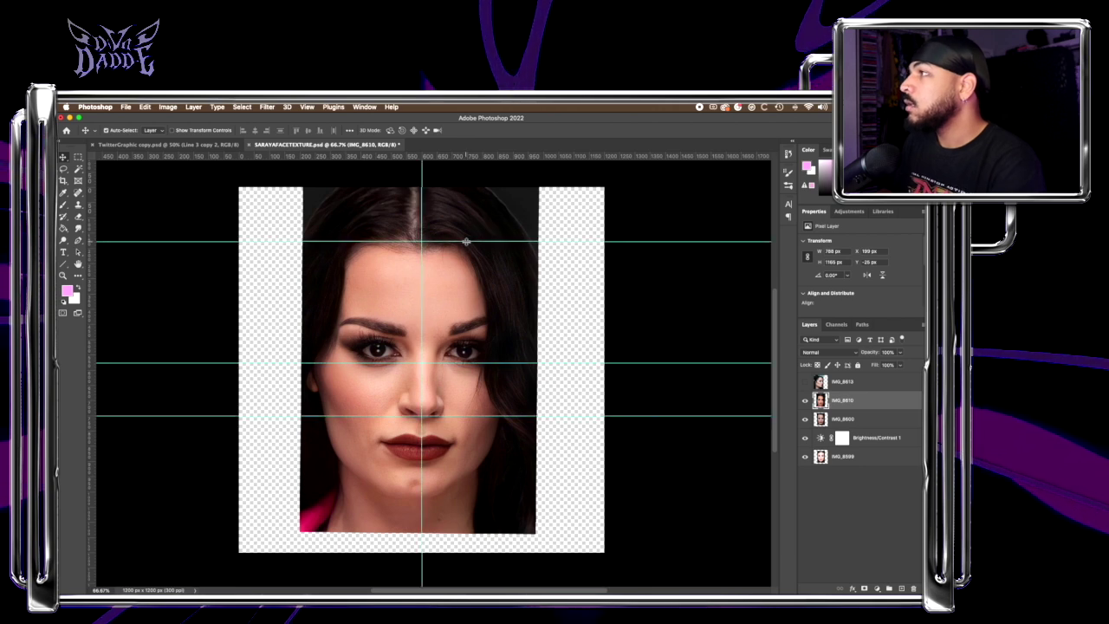
pyautogui.moveTo(468, 156); pyautogui.dragTo(524, 499)
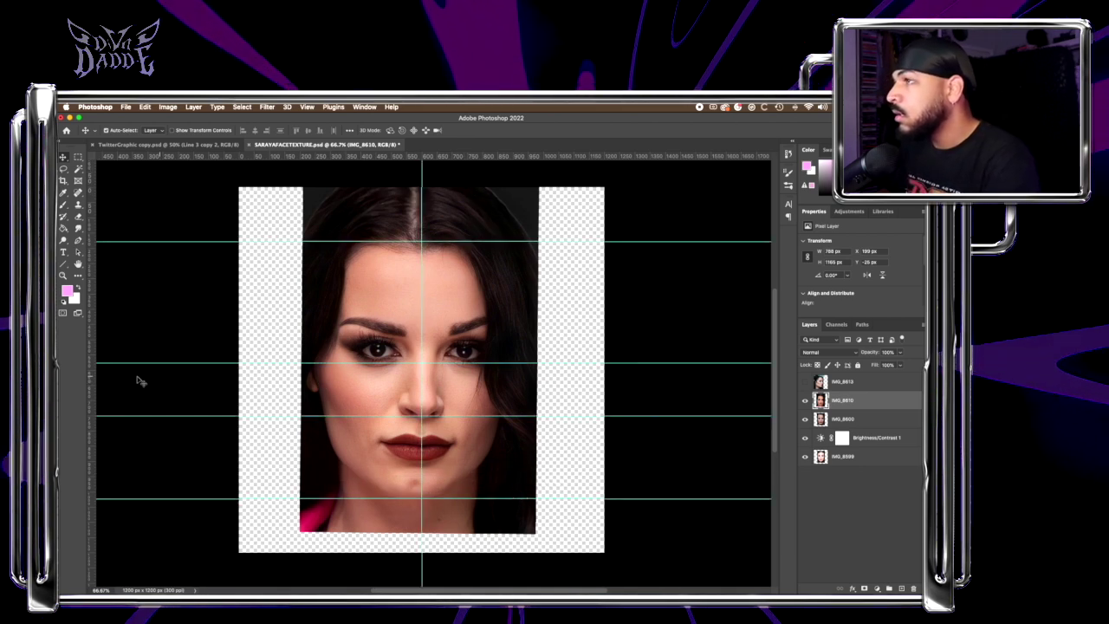
pyautogui.moveTo(328, 371); pyautogui.dragTo(382, 370)
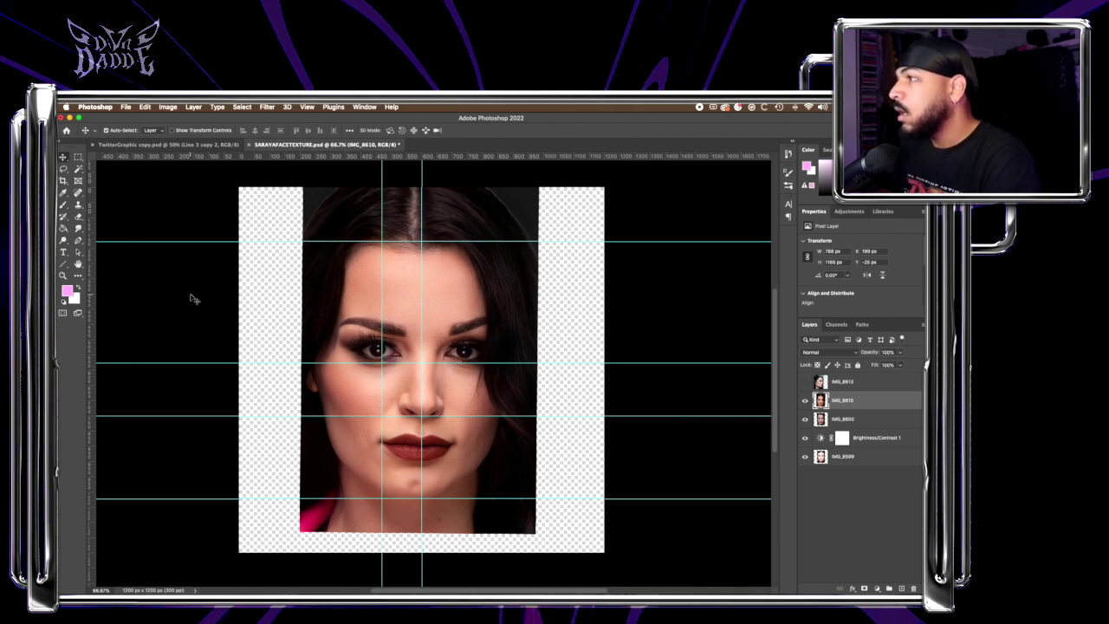
pyautogui.moveTo(90, 289); pyautogui.dragTo(403, 295)
# Set the IMG_8613 side-view layer to 100% opacity and toggle its visibility to compare its alignment with the front portrait.
pyautogui.moveTo(893, 363); pyautogui.dragTo(915, 364)
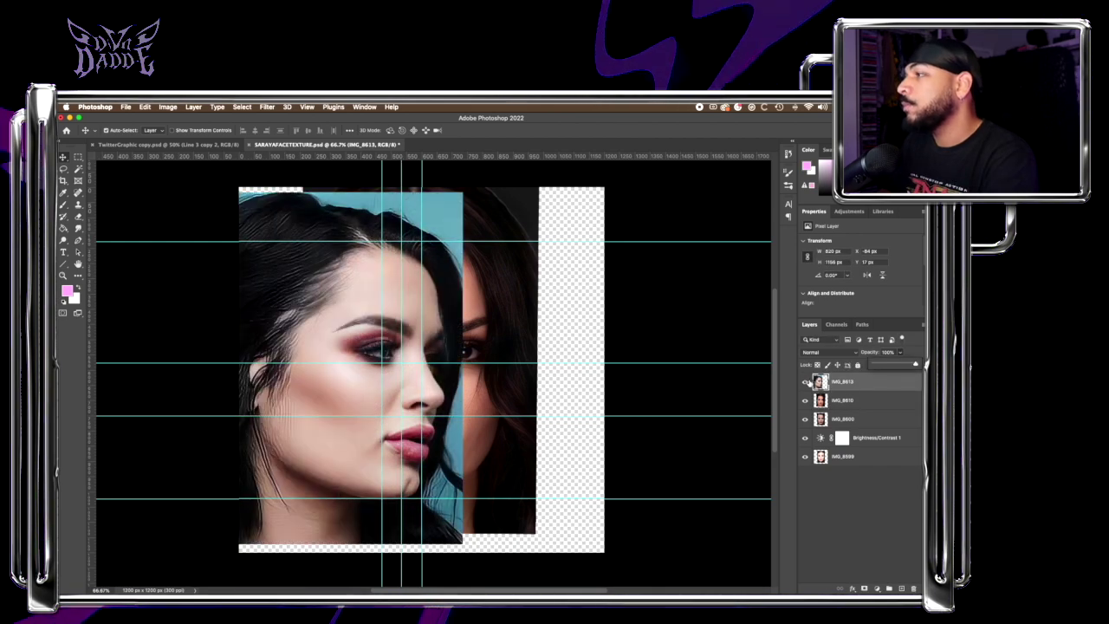
pyautogui.click(805, 382)
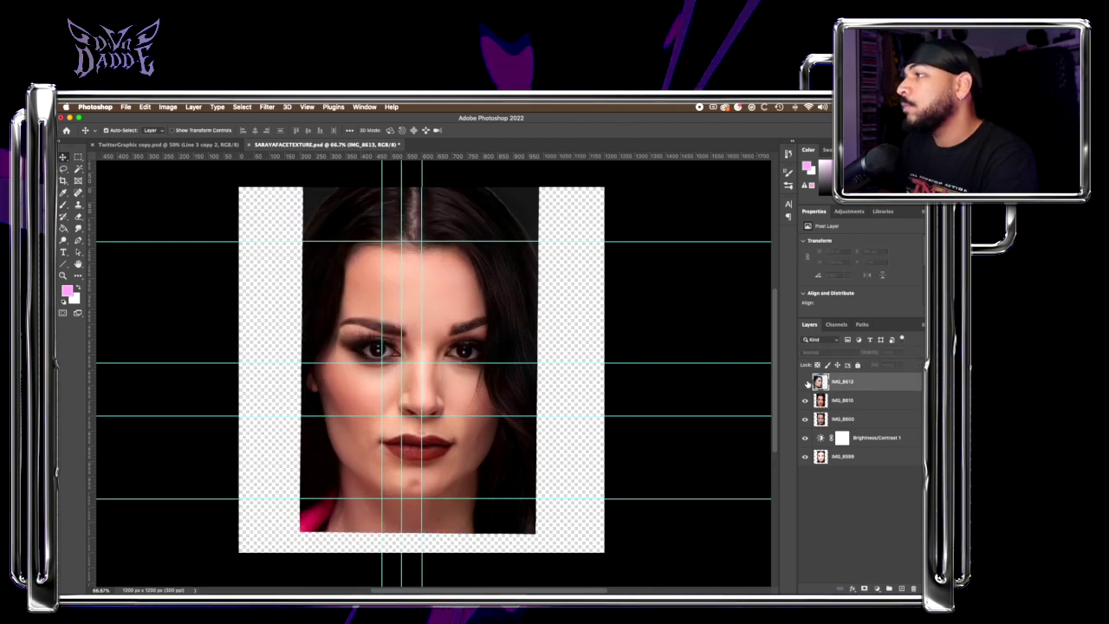
pyautogui.click(805, 382)
pyautogui.click(806, 382)
pyautogui.click(806, 382)
pyautogui.click(806, 383)
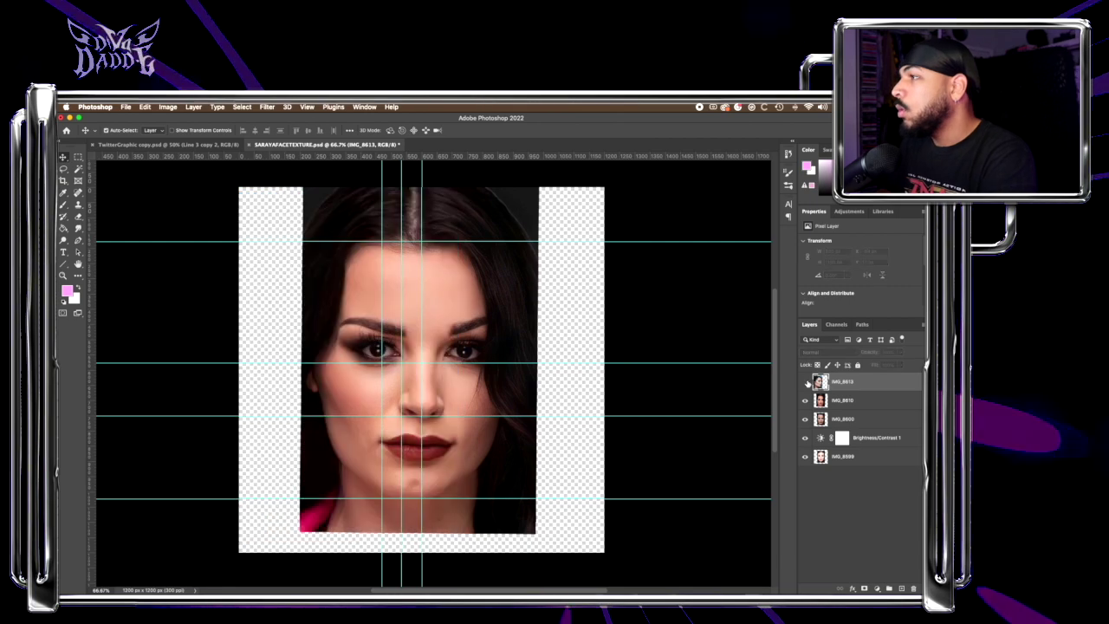
pyautogui.click(805, 382)
pyautogui.click(806, 382)
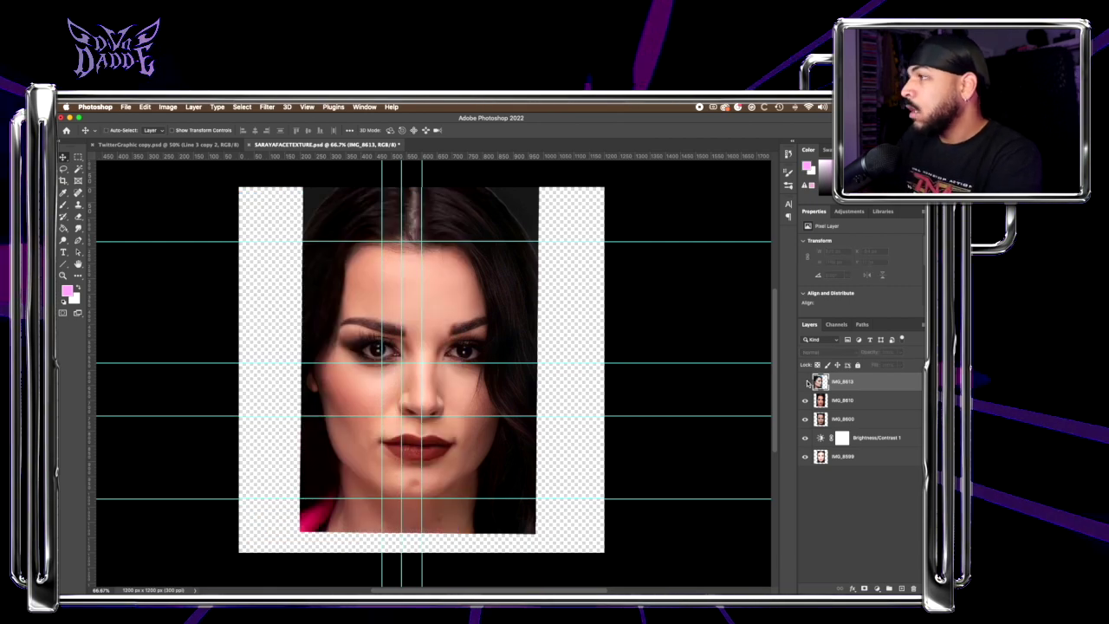
# Hide the guides, compare the two portraits without them, and leave the IMG_8613 layer hidden.
pyautogui.press('super+semicolon')
pyautogui.press('super+minus')
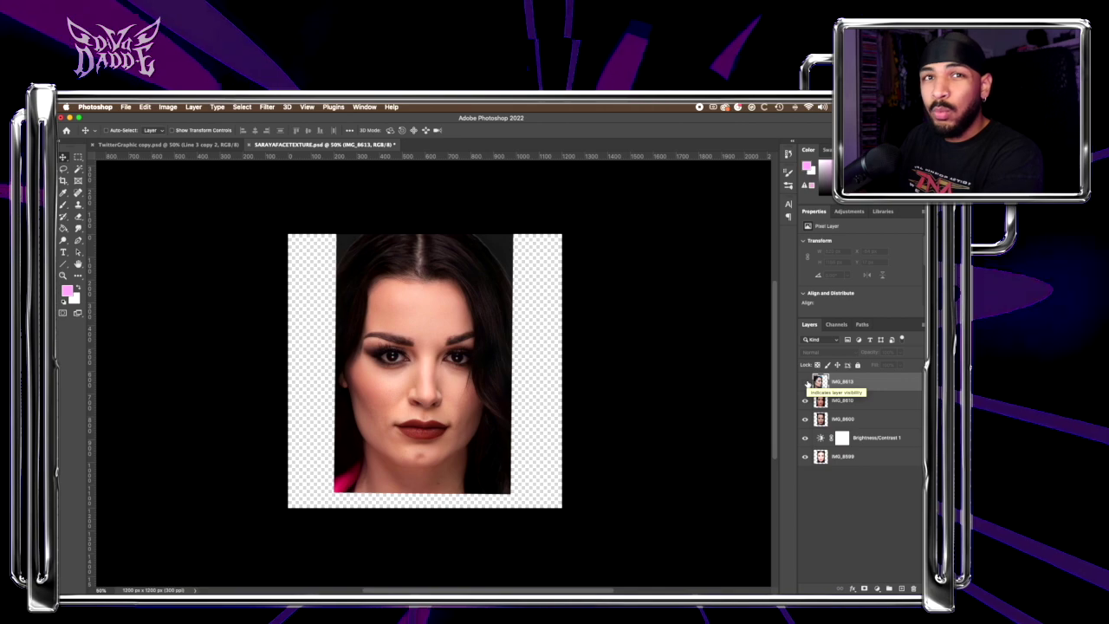
pyautogui.press('super+equal')
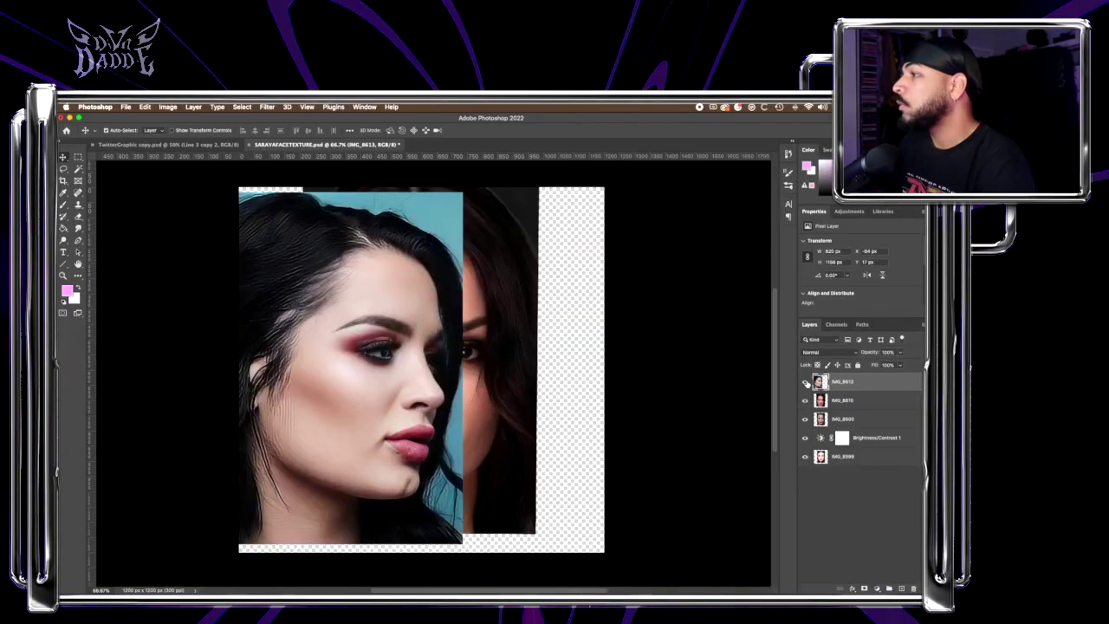
pyautogui.click(805, 381)
pyautogui.click(805, 381)
pyautogui.click(804, 381)
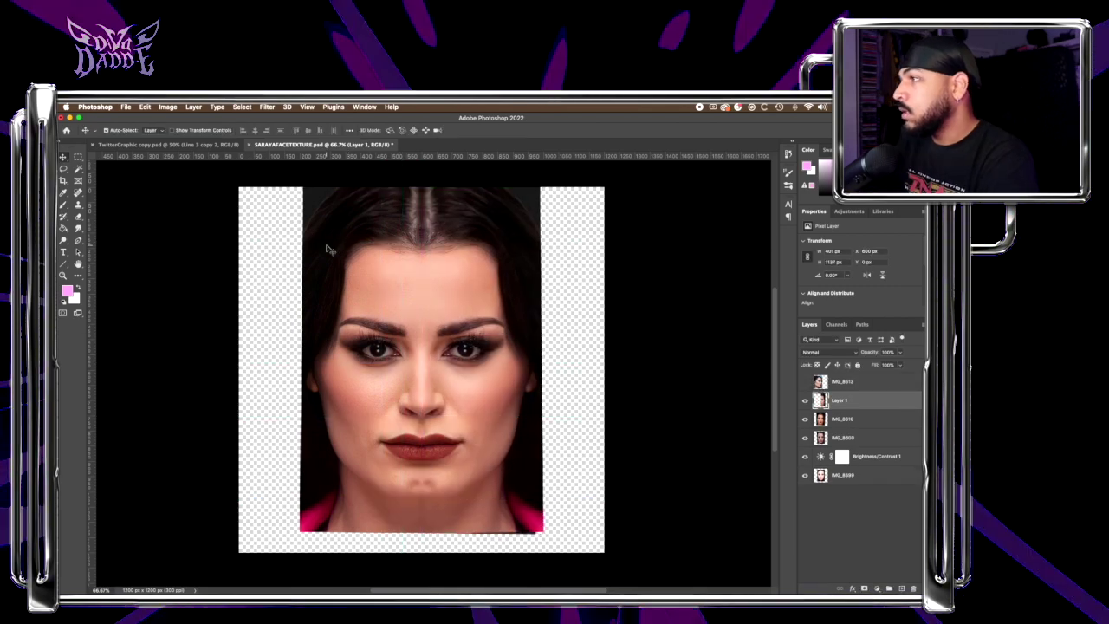
# Examine the symmetry of the portrait with the mirrored half-face on Layer 1 at several zoom levels.
pyautogui.press('super+minus')
pyautogui.press('super+minus')
pyautogui.press('super+minus')
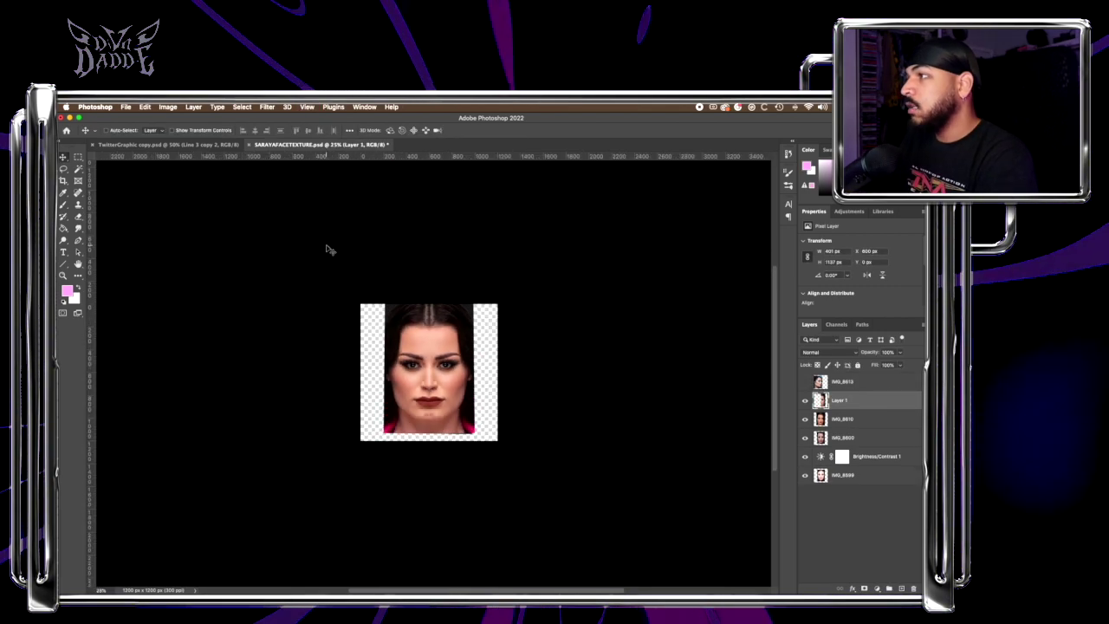
pyautogui.press('super+plus')
pyautogui.press('super+plus')
pyautogui.press('super+plus')
pyautogui.press('super+plus')
pyautogui.press('super+plus')
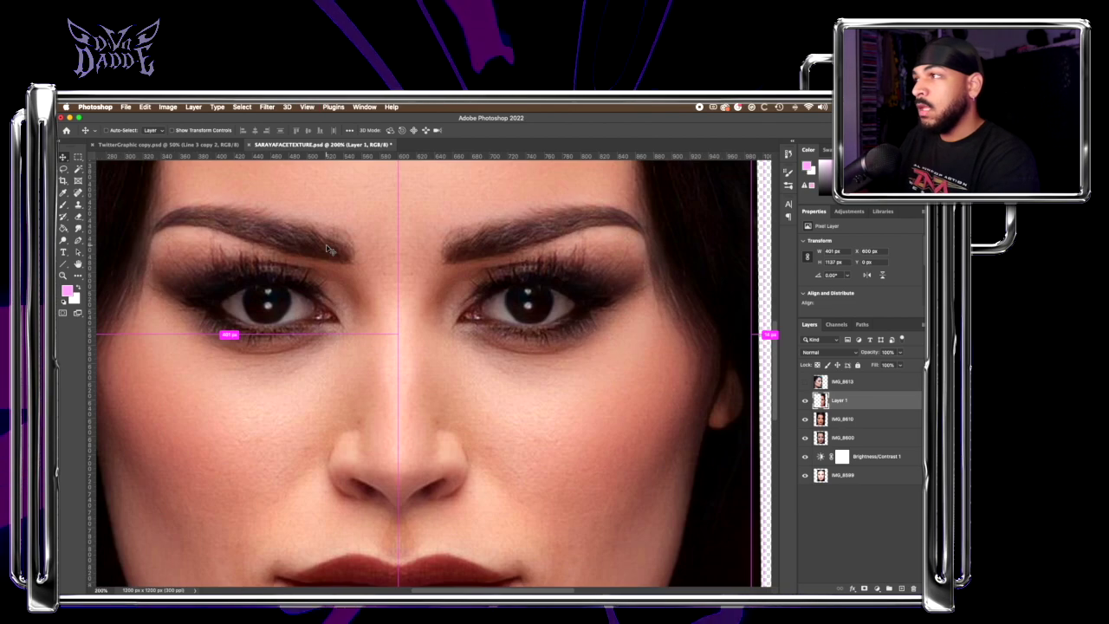
pyautogui.press('super+minus')
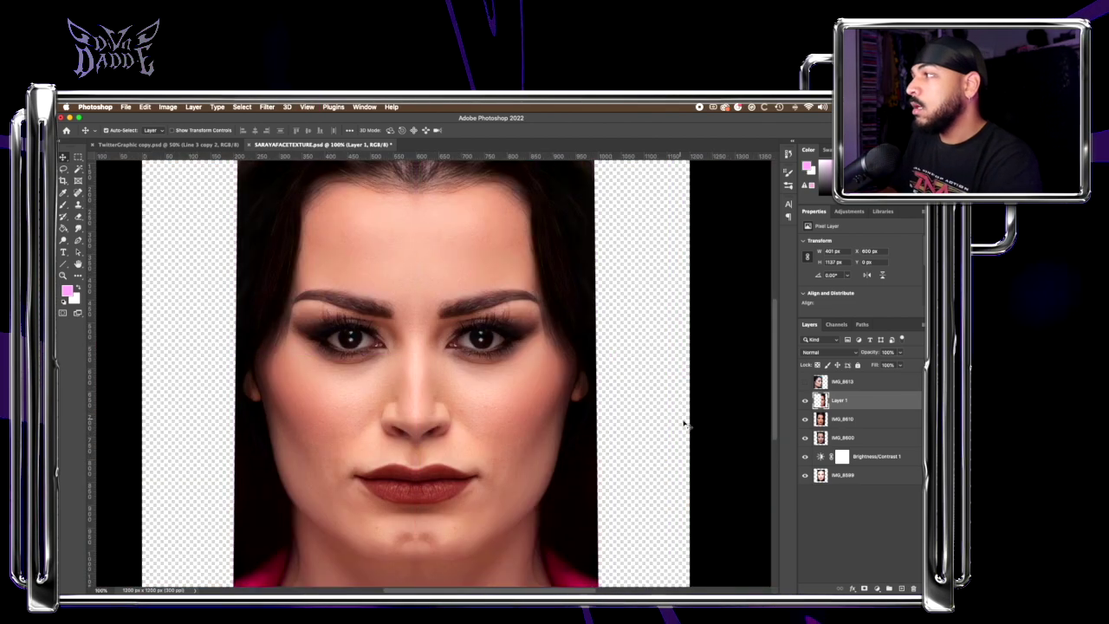
# Compare the face with and without the mirrored half on Layer 1, and add a layer mask to that layer.
pyautogui.click(804, 402)
pyautogui.click(804, 401)
pyautogui.click(804, 401)
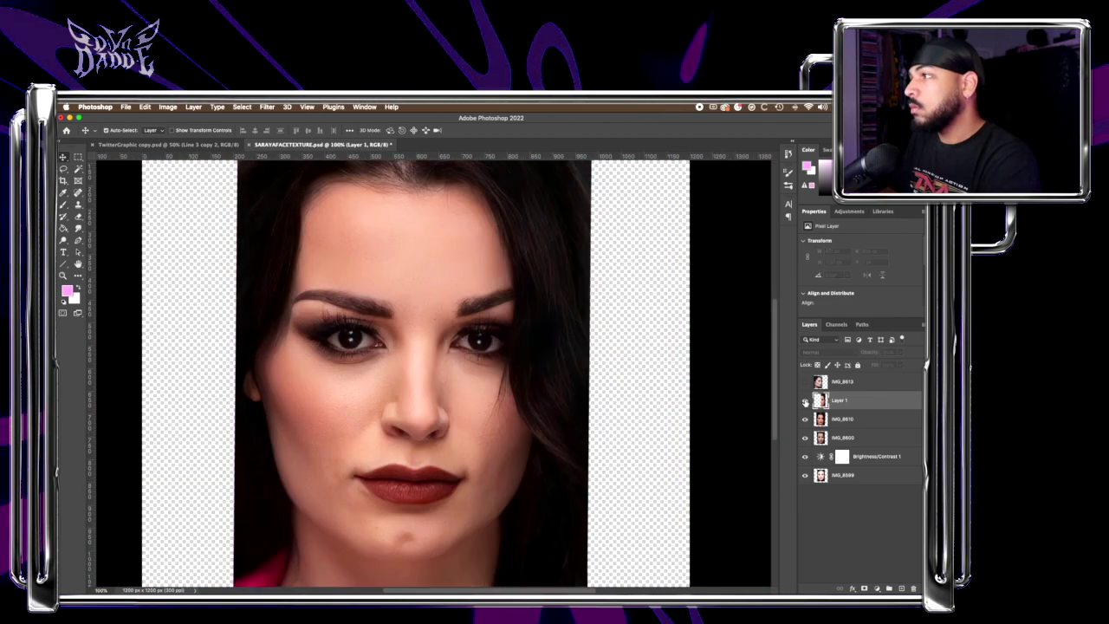
pyautogui.click(804, 401)
pyautogui.click(804, 401)
pyautogui.click(804, 401)
pyautogui.click(864, 588)
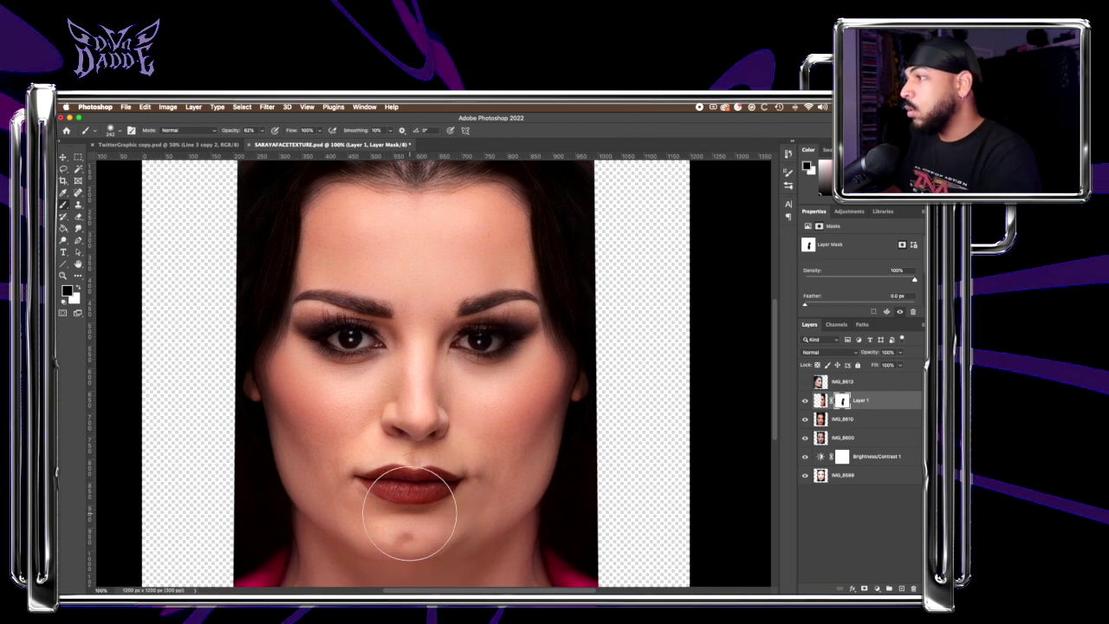
# Examine how the masked mirrored half blends into the original face, both from afar and close up.
pyautogui.press('super+minus')
pyautogui.press('super+minus')
pyautogui.press('super+minus')
pyautogui.press('super+minus')
pyautogui.press('super+equal')
pyautogui.press('super+equal')
pyautogui.press('super+equal')
pyautogui.press('super+equal')
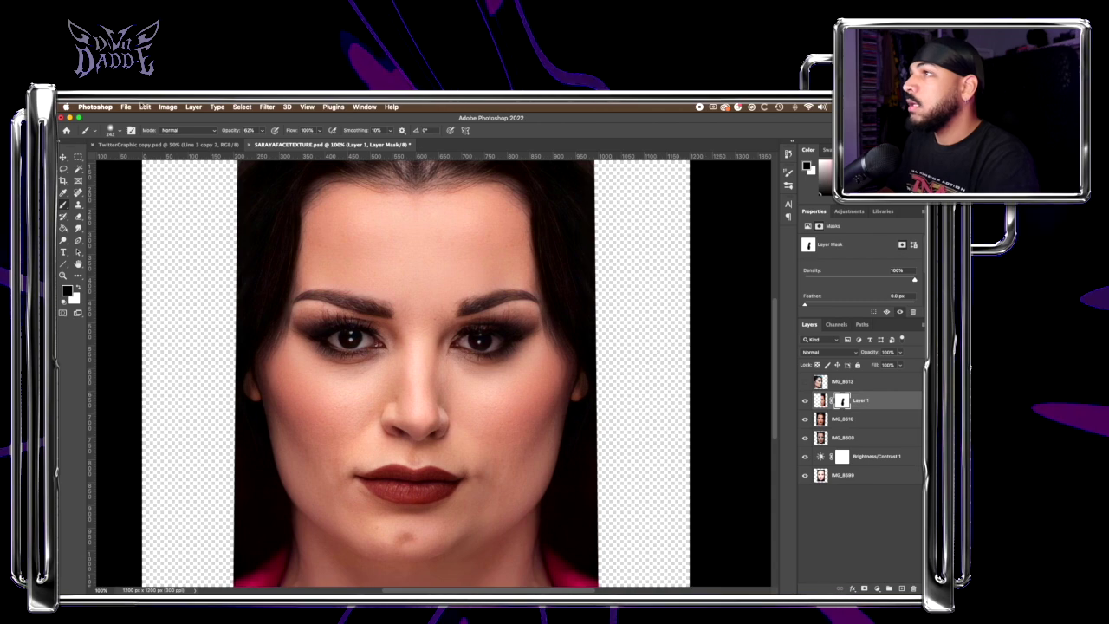
pyautogui.click(125, 107)
pyautogui.click(131, 198)
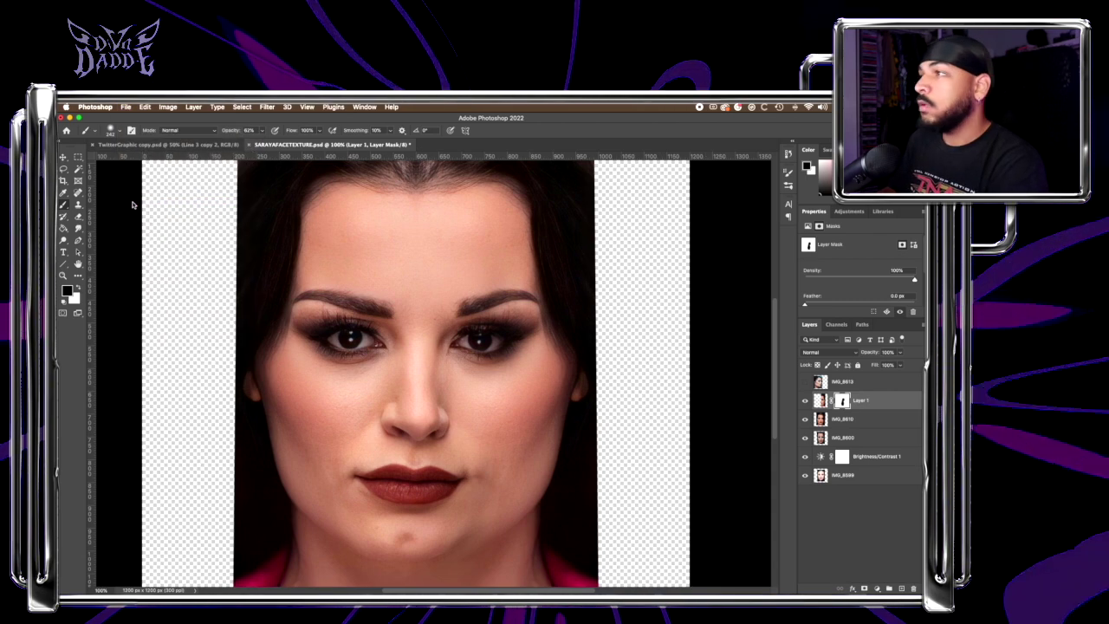
# Toggle the masked Layer 1 to compare the original portrait with the blended symmetrical face.
pyautogui.click(805, 400)
pyautogui.click(804, 400)
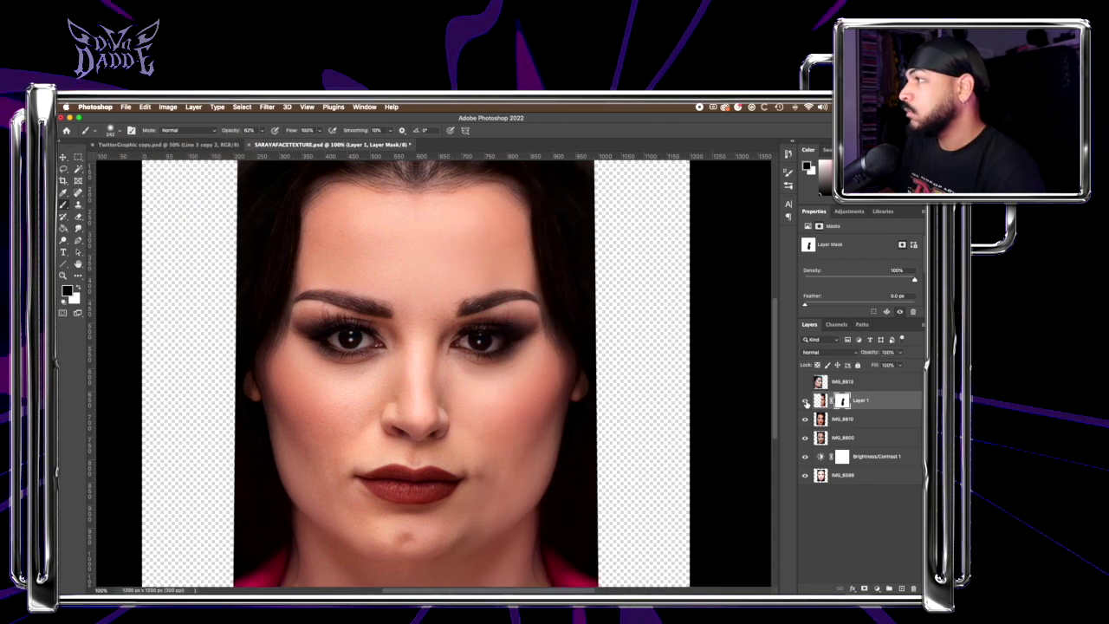
pyautogui.click(805, 401)
pyautogui.click(805, 401)
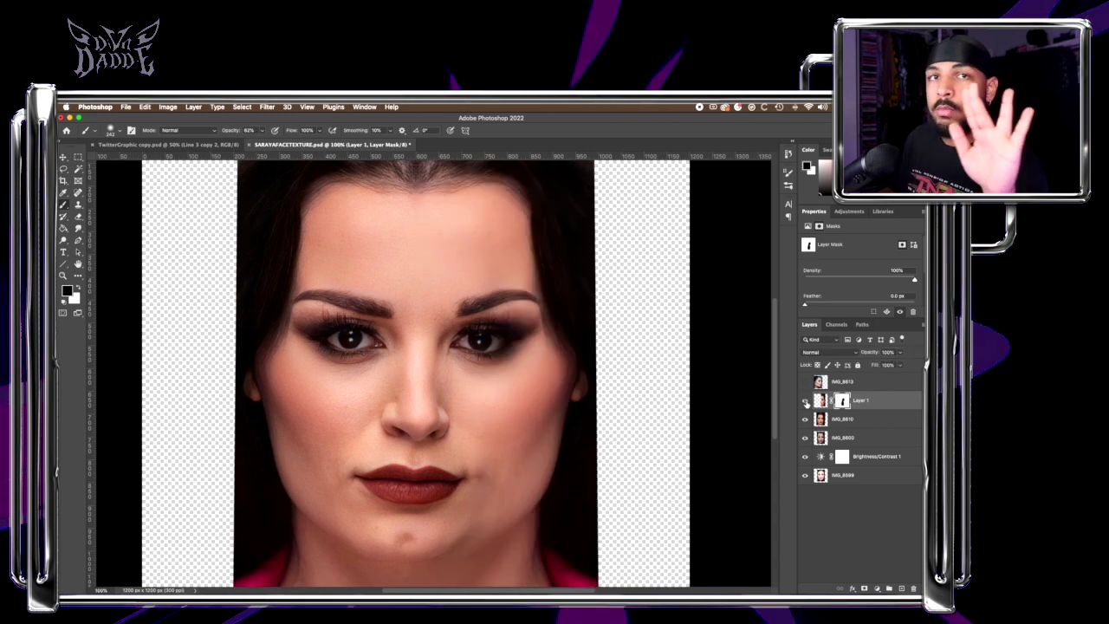
pyautogui.click(805, 401)
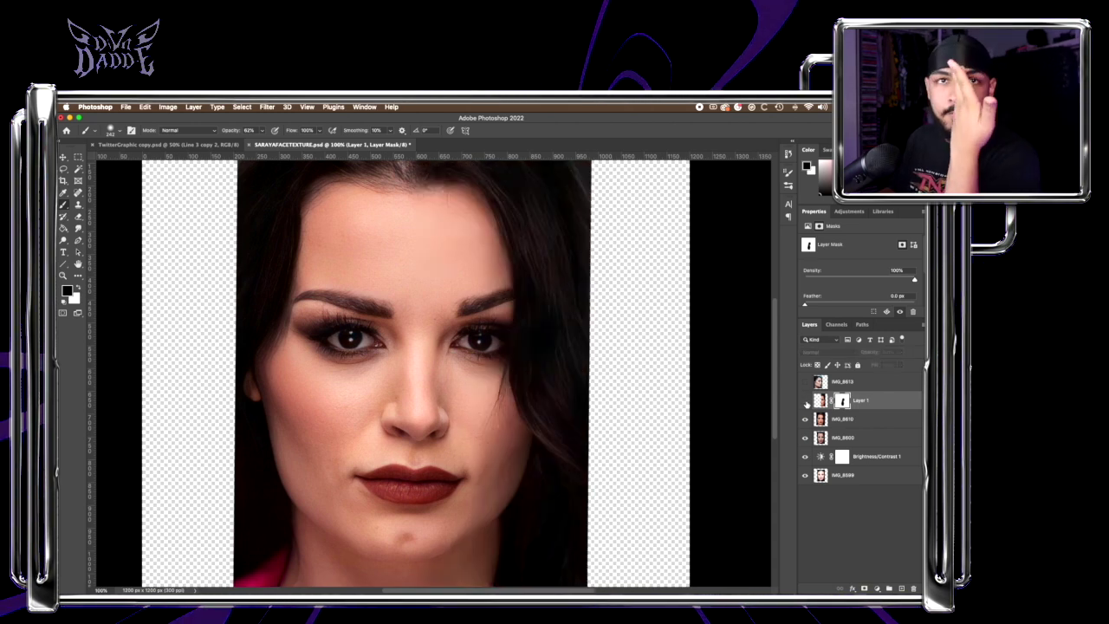
pyautogui.click(805, 401)
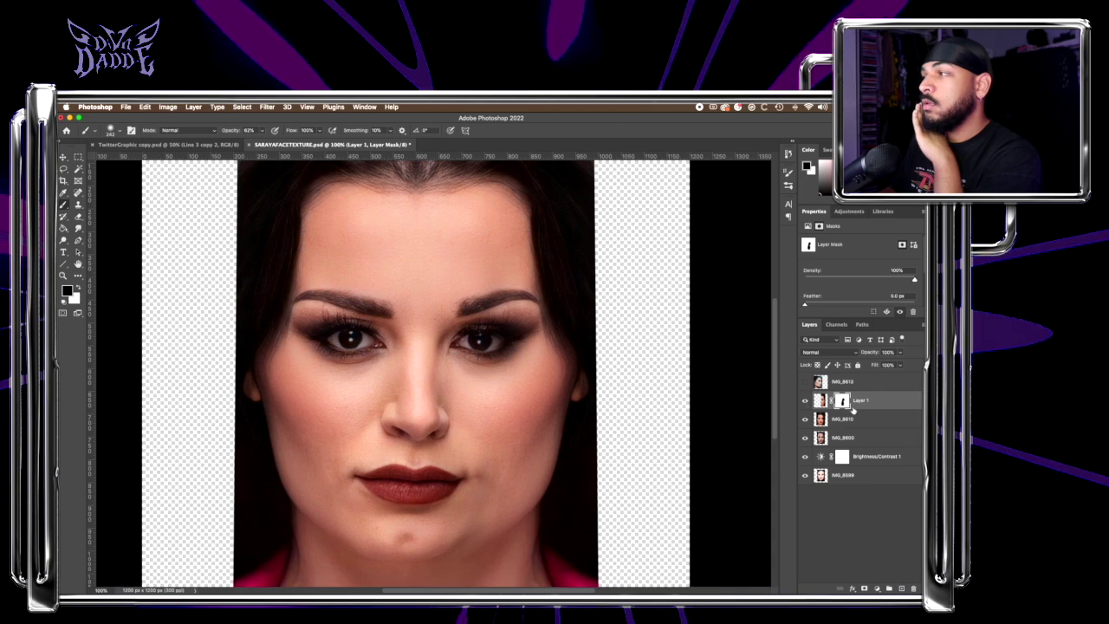
pyautogui.click(804, 400)
pyautogui.click(805, 400)
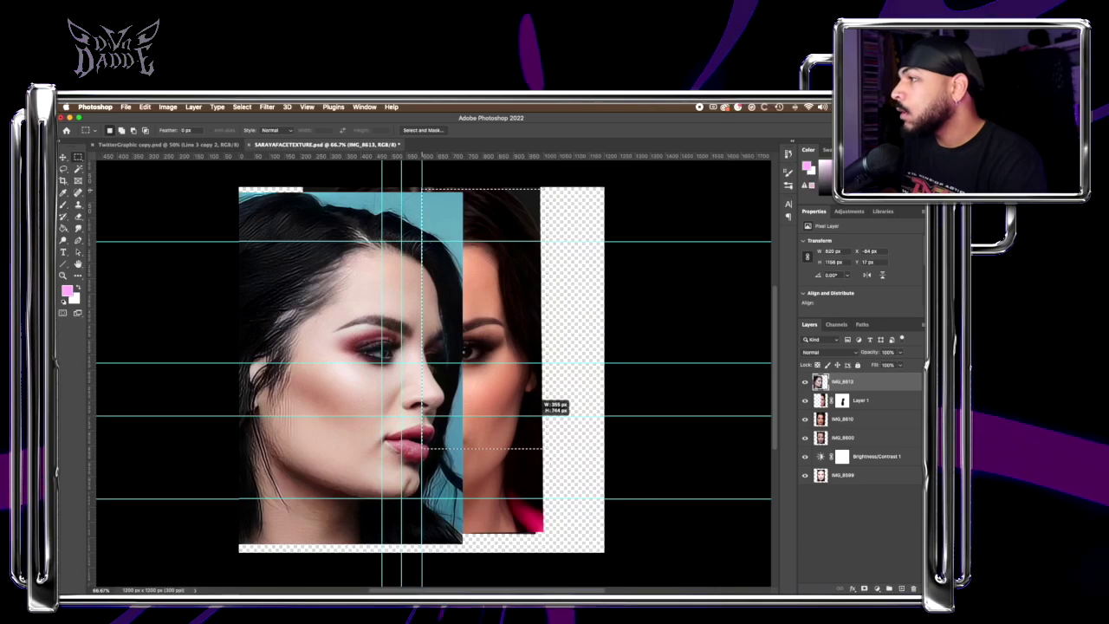
# Select the part of IMG_8613 beyond the vertical centre guide with a rectangular marquee and delete it.
pyautogui.moveTo(589, 546); pyautogui.dragTo(593, 576)
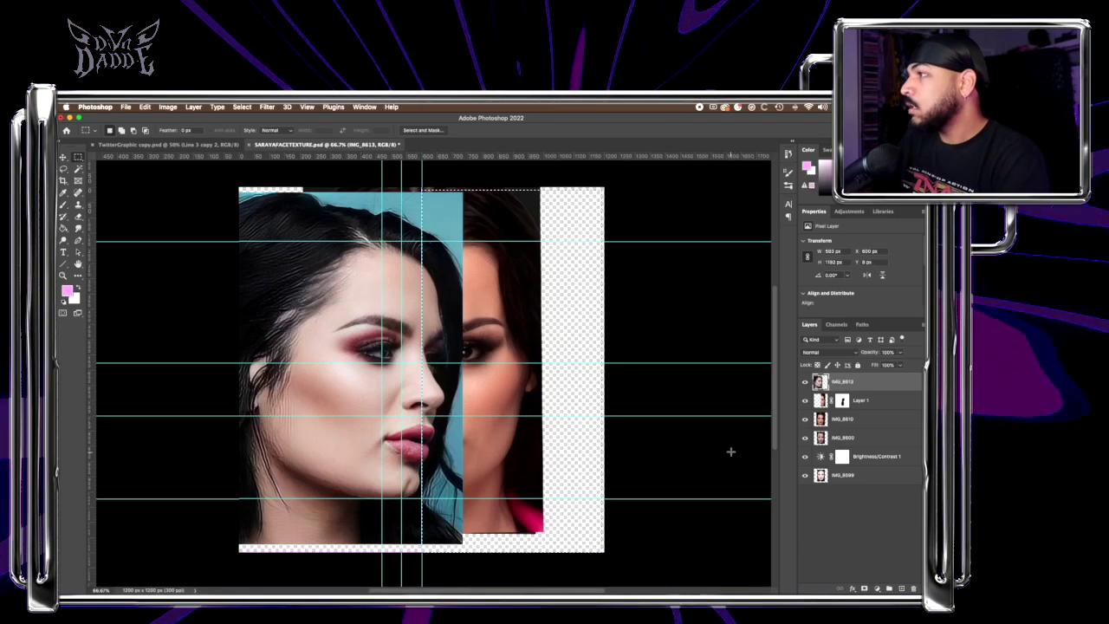
pyautogui.press('BackSpace')
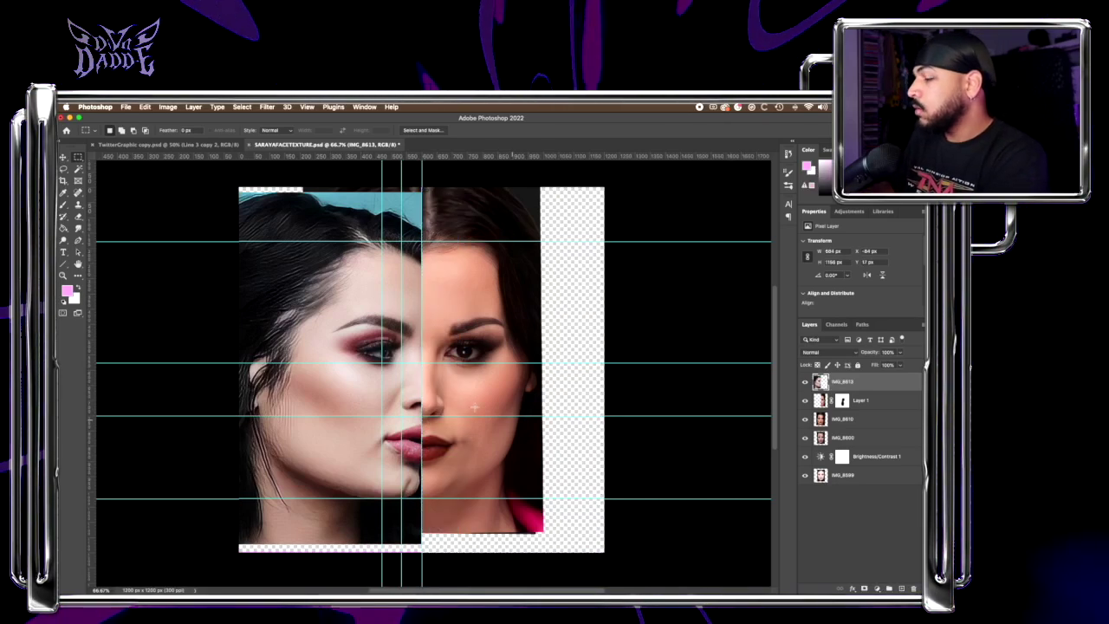
pyautogui.press('super+minus')
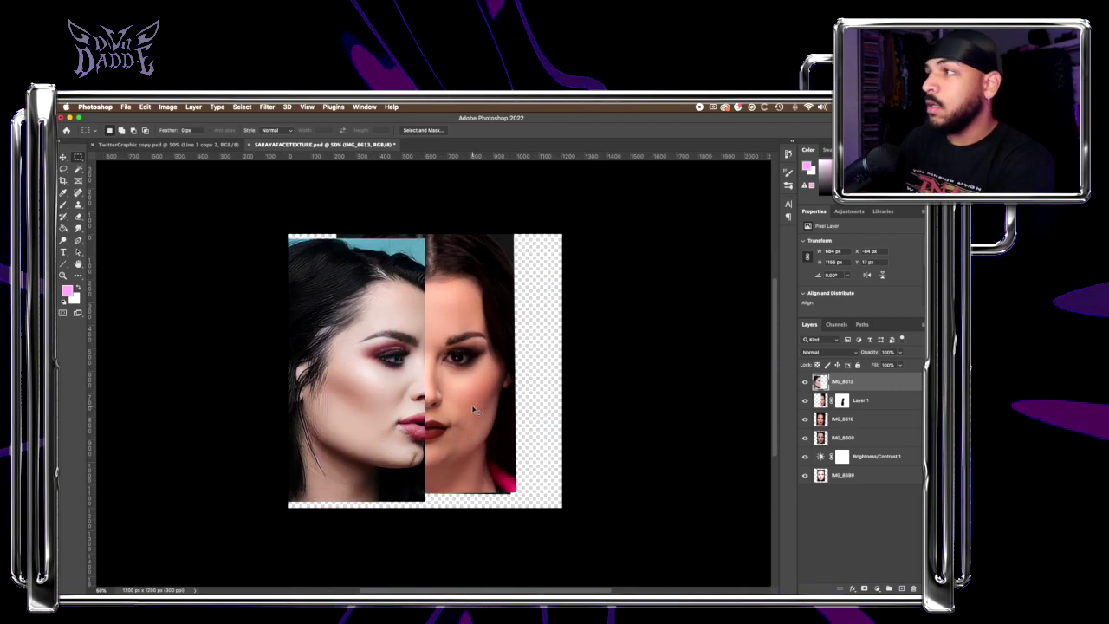
# Brush black on the IMG_8613 layer mask over its eye to reveal the front portrait's eye beneath.
pyautogui.press('super+plus')
pyautogui.press('super+plus')
pyautogui.press('super+plus')
pyautogui.press('super+minus')
pyautogui.press('super+minus')
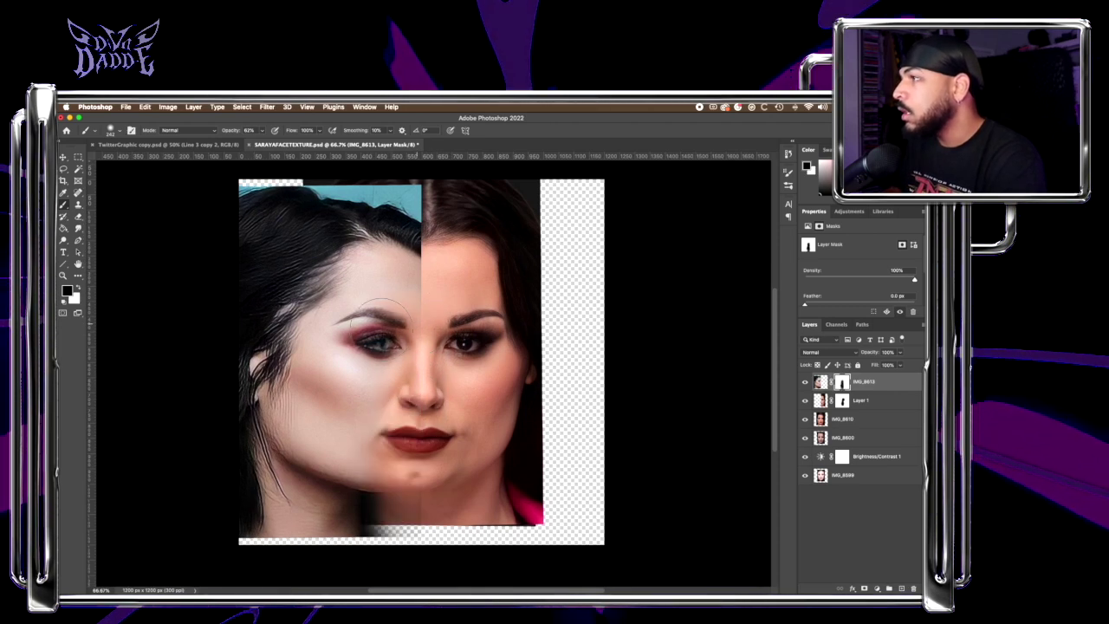
pyautogui.moveTo(381, 329); pyautogui.dragTo(375, 331)
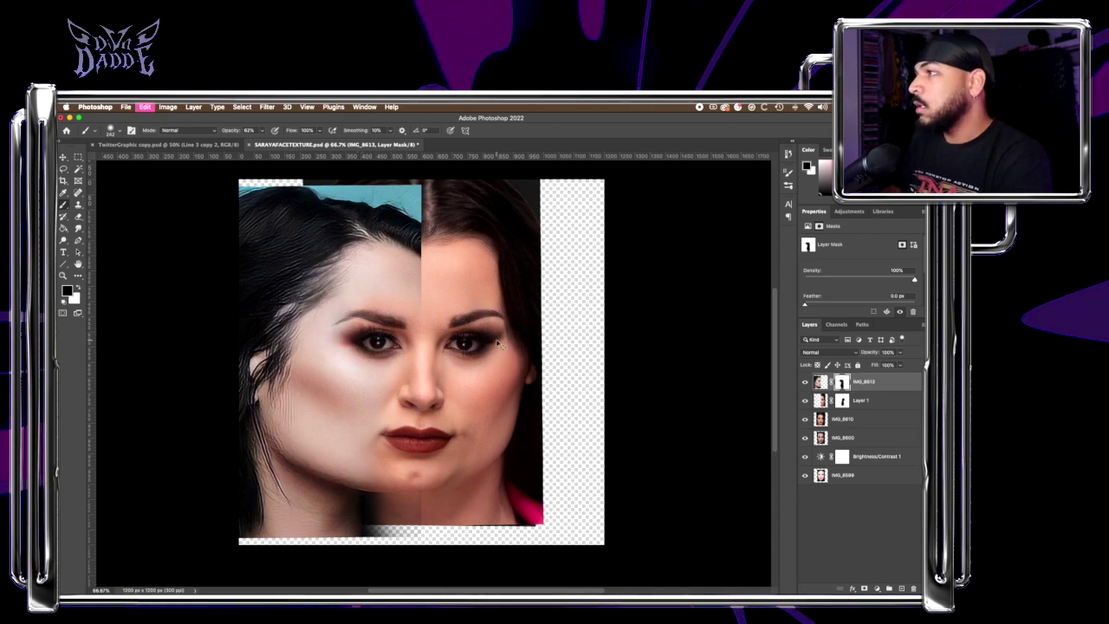
# Paint black on the IMG_8613 mask over the upper forehead, hairline and teal background to reveal the front portrait's hair.
pyautogui.press('super+plus')
pyautogui.hscroll(-3, 444, 233)
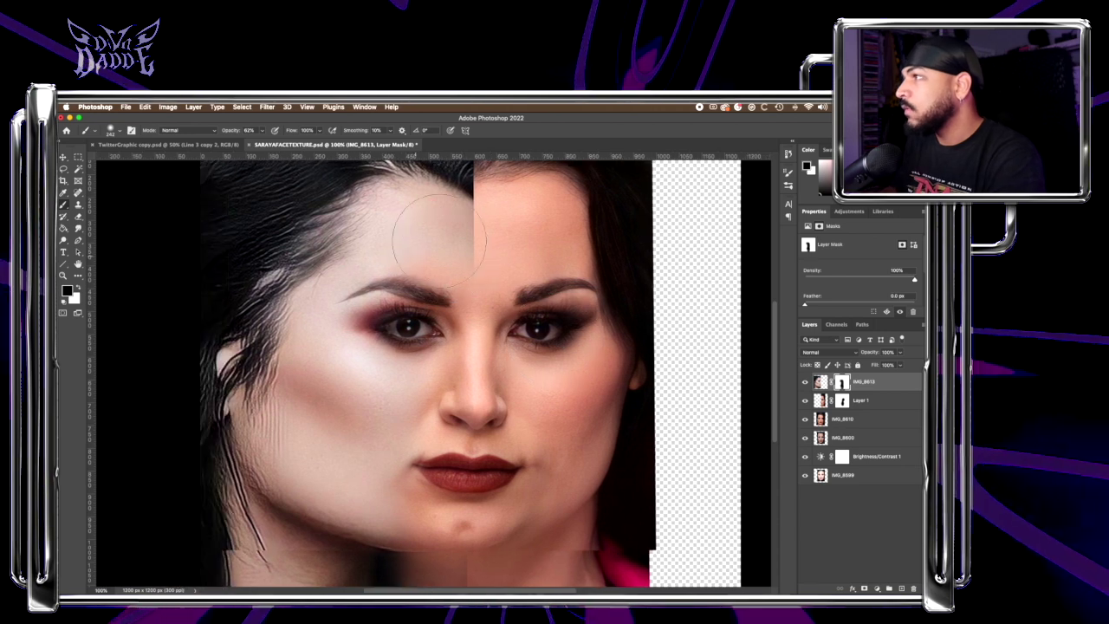
pyautogui.scroll(3, 444, 234)
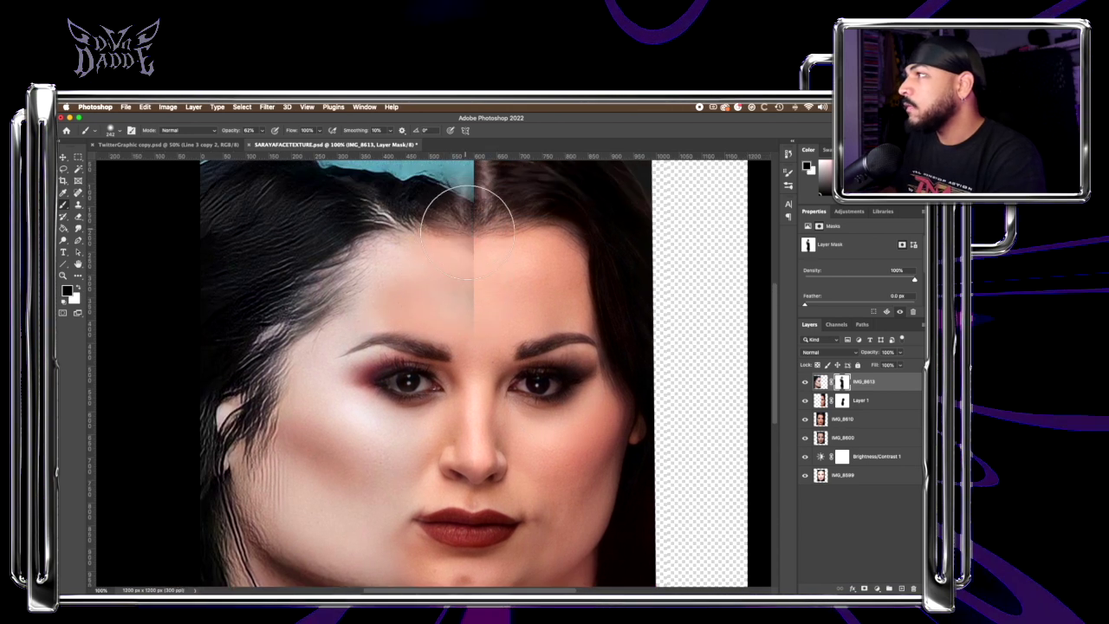
pyautogui.scroll(2, 468, 229)
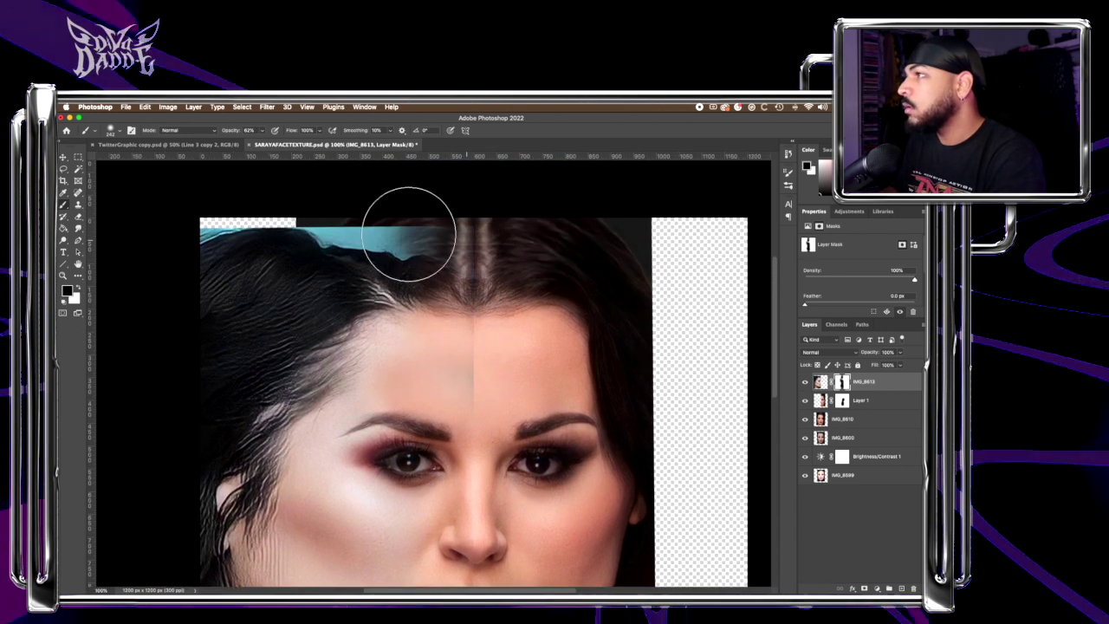
pyautogui.moveTo(347, 227); pyautogui.dragTo(457, 222)
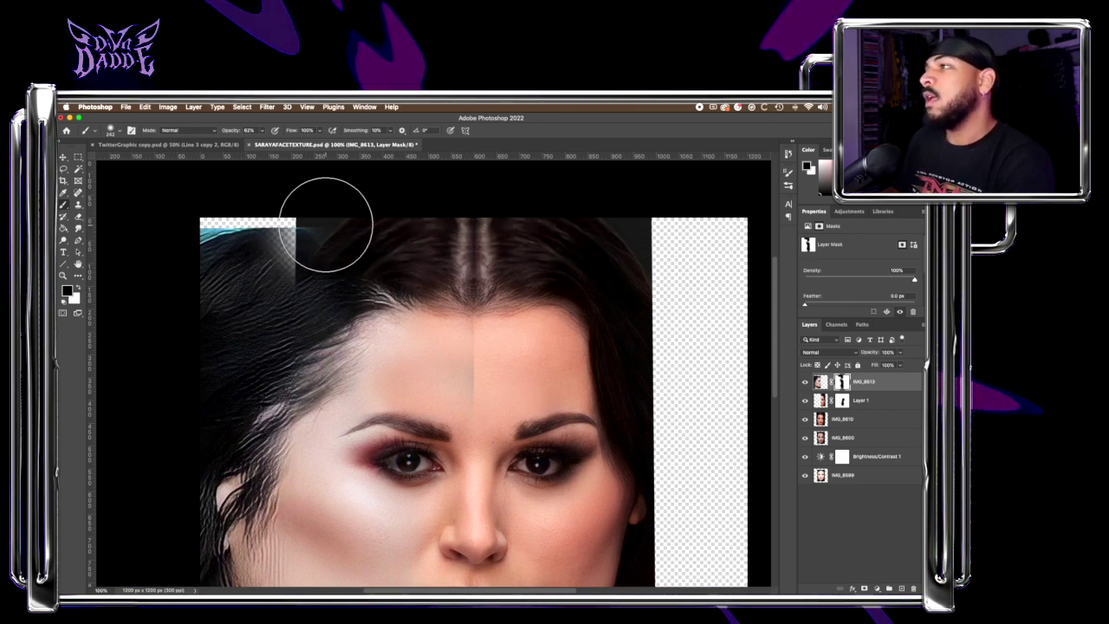
# Refine the IMG_8613 mask around the outer eye, forehead seam, cheek and chin, swapping the brush between black and white.
pyautogui.scroll(-2, 407, 251)
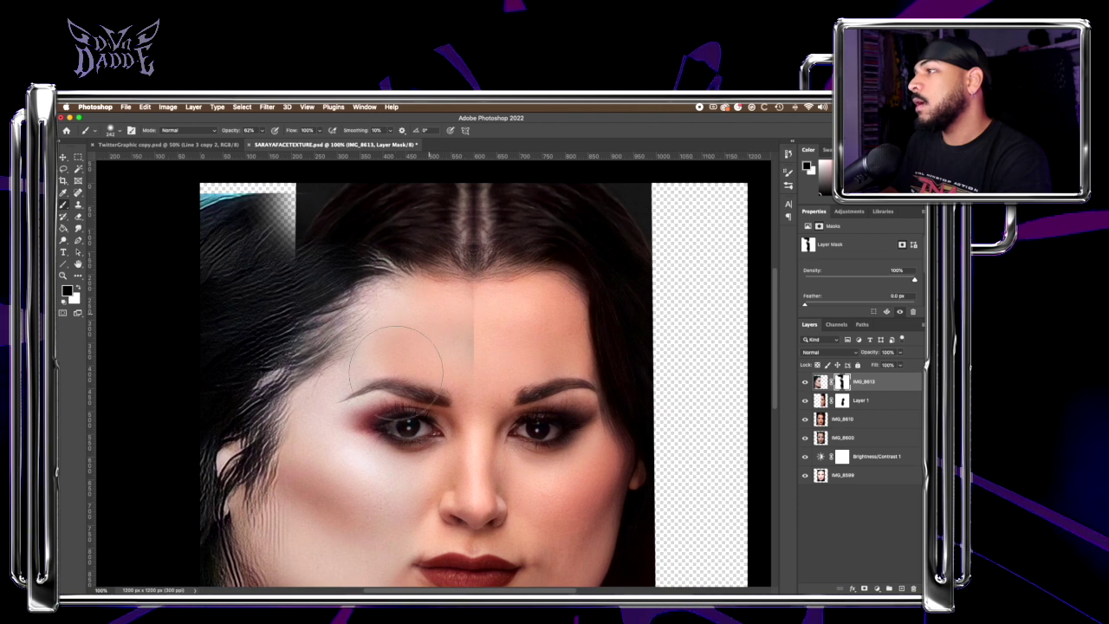
pyautogui.scroll(-3, 401, 390)
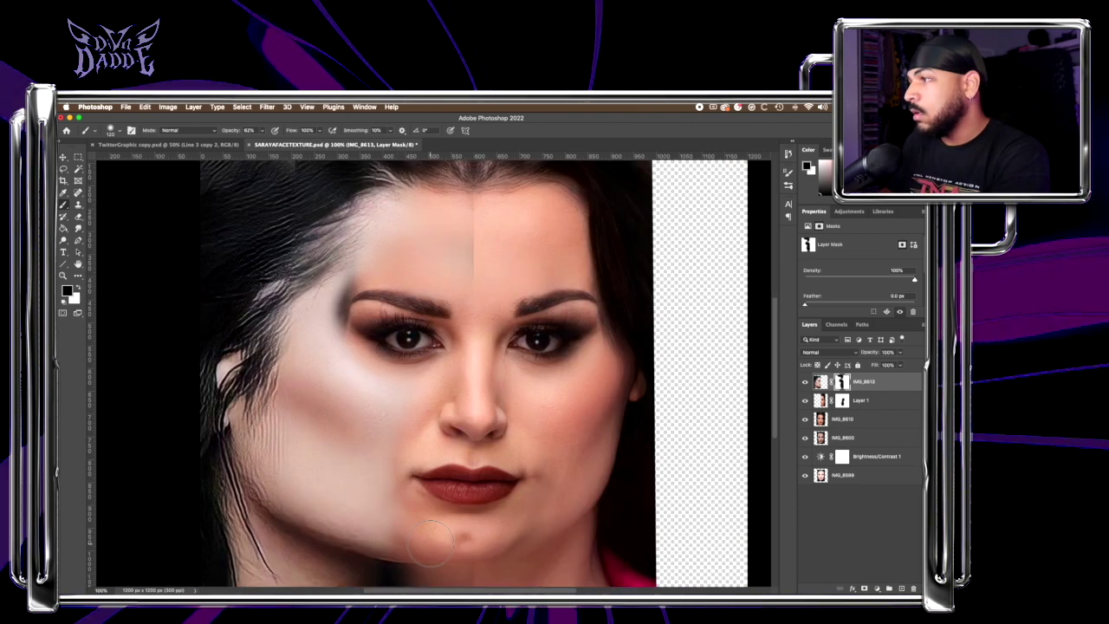
pyautogui.press('x')
pyautogui.press('x')
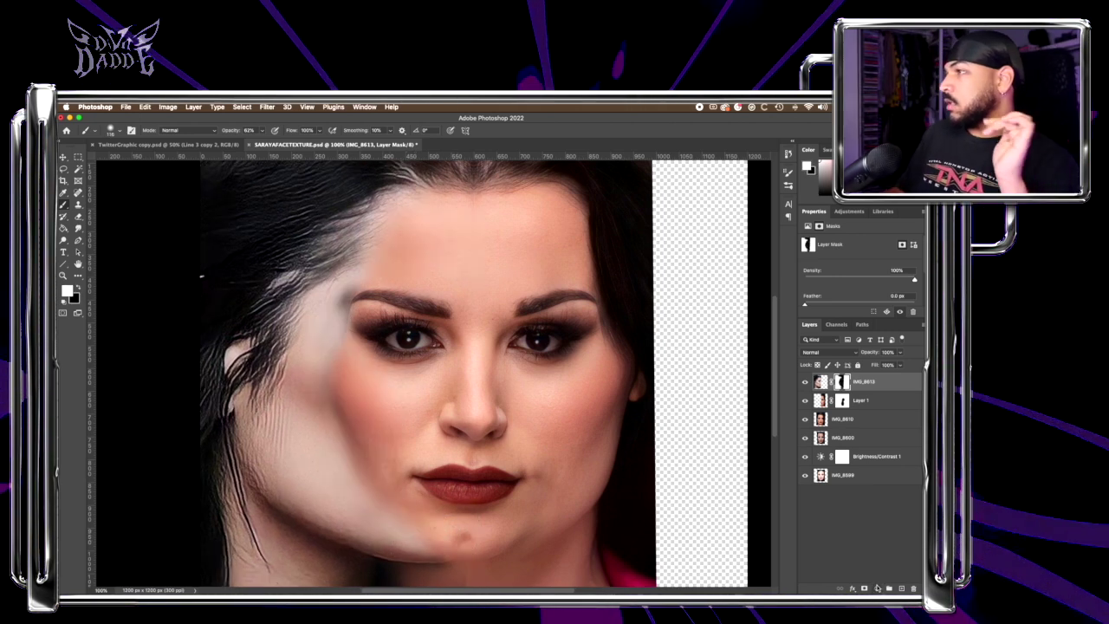
# Add a Brightness/Contrast adjustment clipped to IMG_8613 and set its brightness to about -27.
pyautogui.click(877, 588)
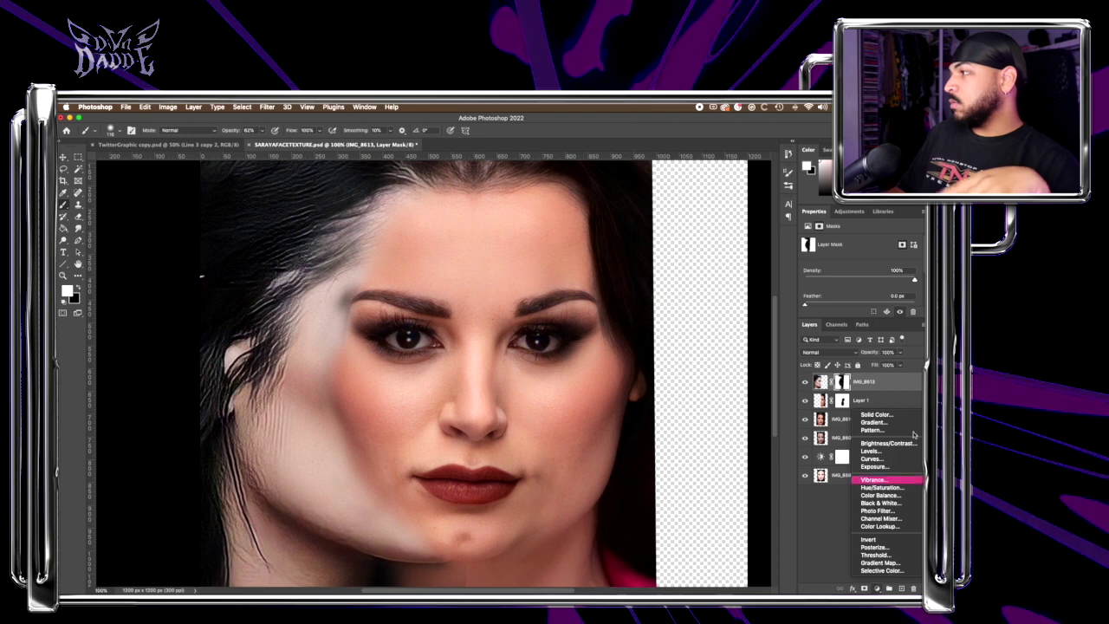
pyautogui.click(898, 444)
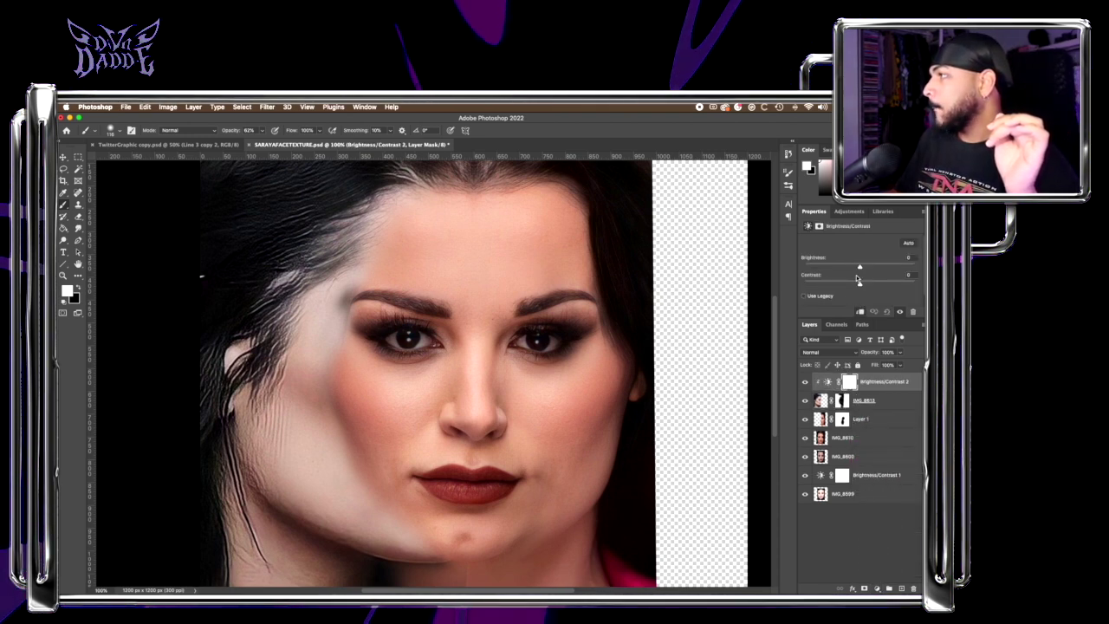
pyautogui.moveTo(854, 267); pyautogui.dragTo(849, 267)
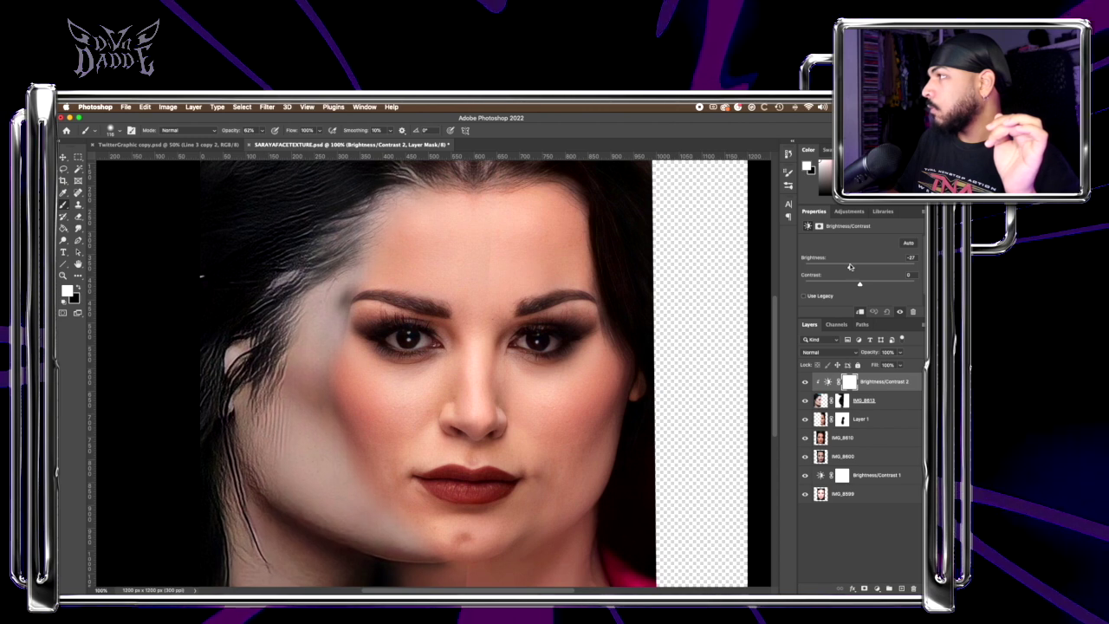
# Add a Hue/Saturation adjustment clipped to IMG_8613 and set its saturation to about +40.
pyautogui.click(877, 588)
pyautogui.click(880, 487)
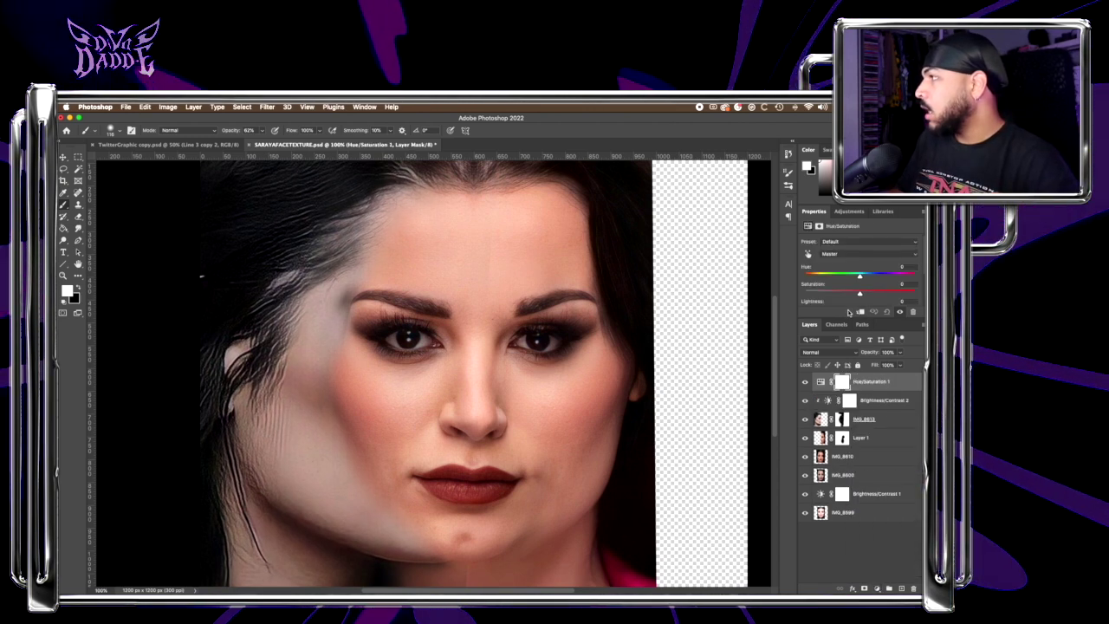
pyautogui.moveTo(859, 293); pyautogui.dragTo(880, 293)
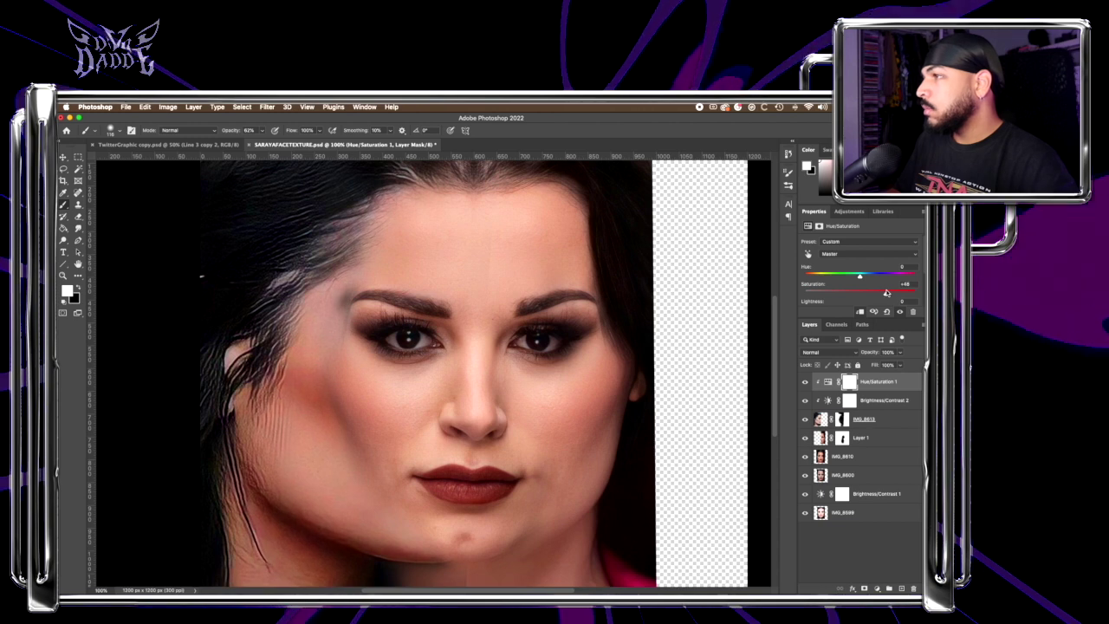
pyautogui.moveTo(879, 294); pyautogui.dragTo(886, 293)
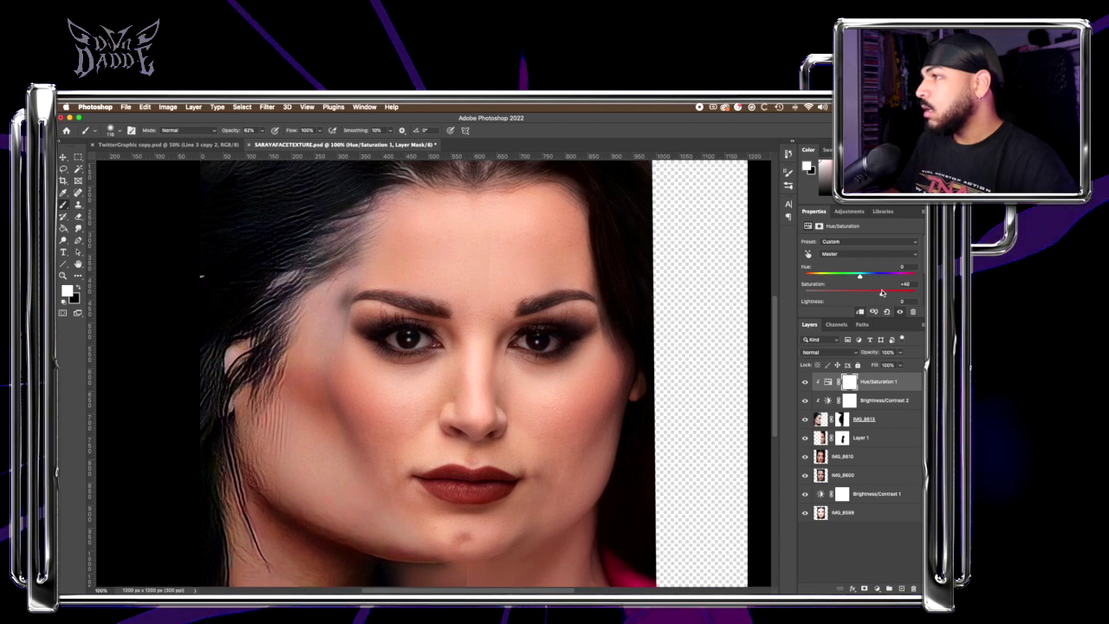
# Brush the IMG_8613 layer mask along the temple, outer eye and cheek seam to blend the two portraits.
pyautogui.click(842, 418)
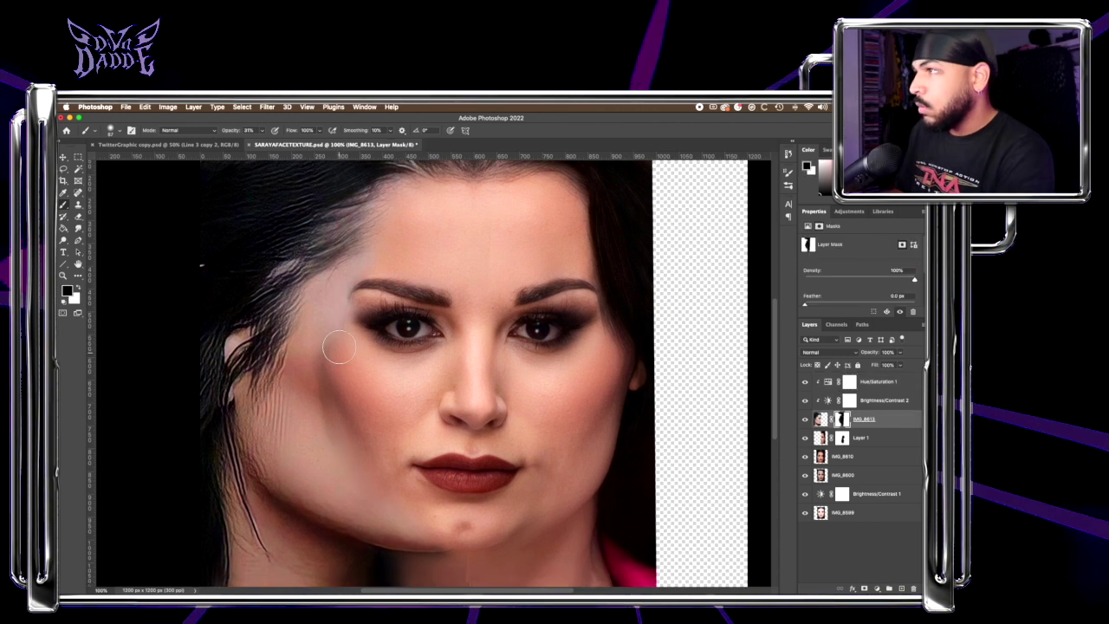
pyautogui.moveTo(349, 336)
pyautogui.mouseDown()
pyautogui.moveTo(324, 373)
pyautogui.moveTo(336, 424)
pyautogui.mouseUp()
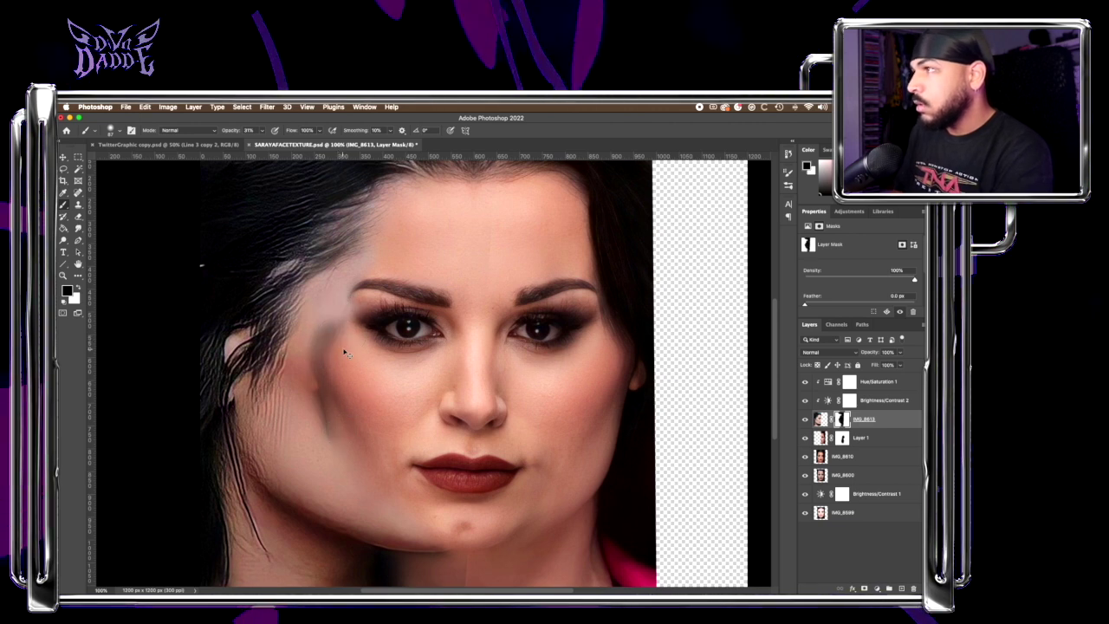
pyautogui.press('super+plus')
pyautogui.press('super+plus')
pyautogui.moveTo(344, 280); pyautogui.dragTo(354, 323)
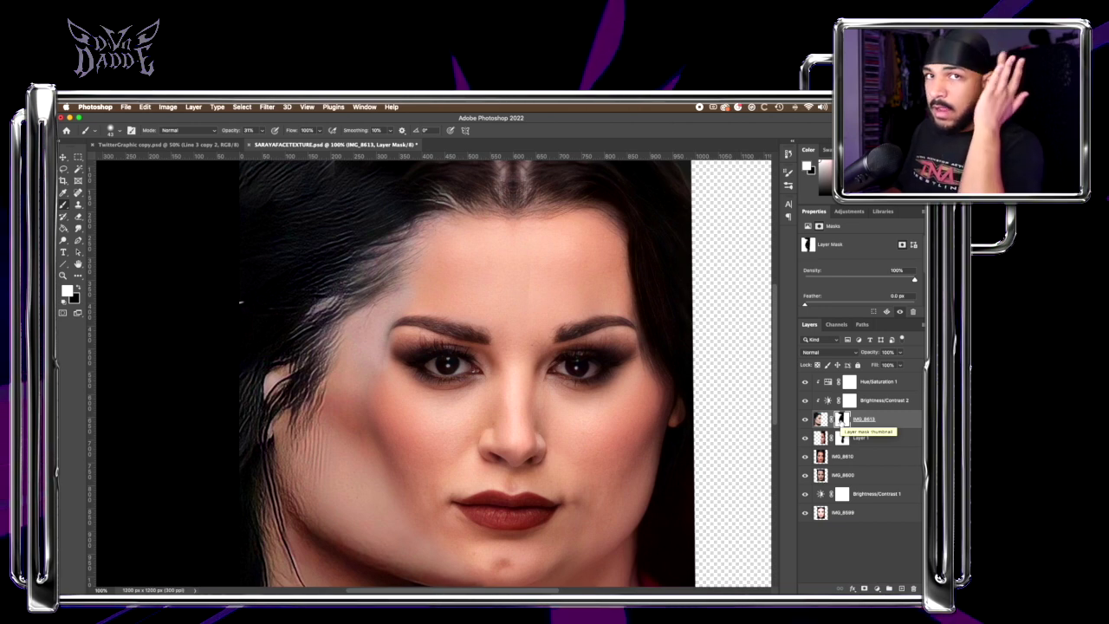
# Compare the face with IMG_8613 hidden and shown, and touch up its mask along the outer forehead hairline.
pyautogui.click(804, 420)
pyautogui.click(805, 419)
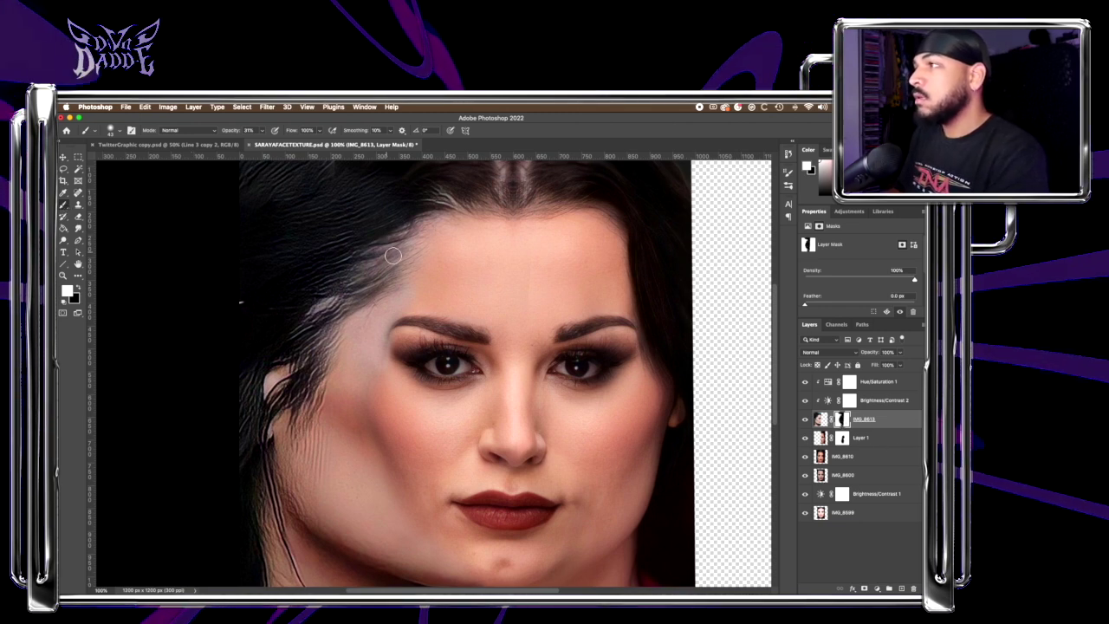
pyautogui.moveTo(395, 256); pyautogui.dragTo(399, 257)
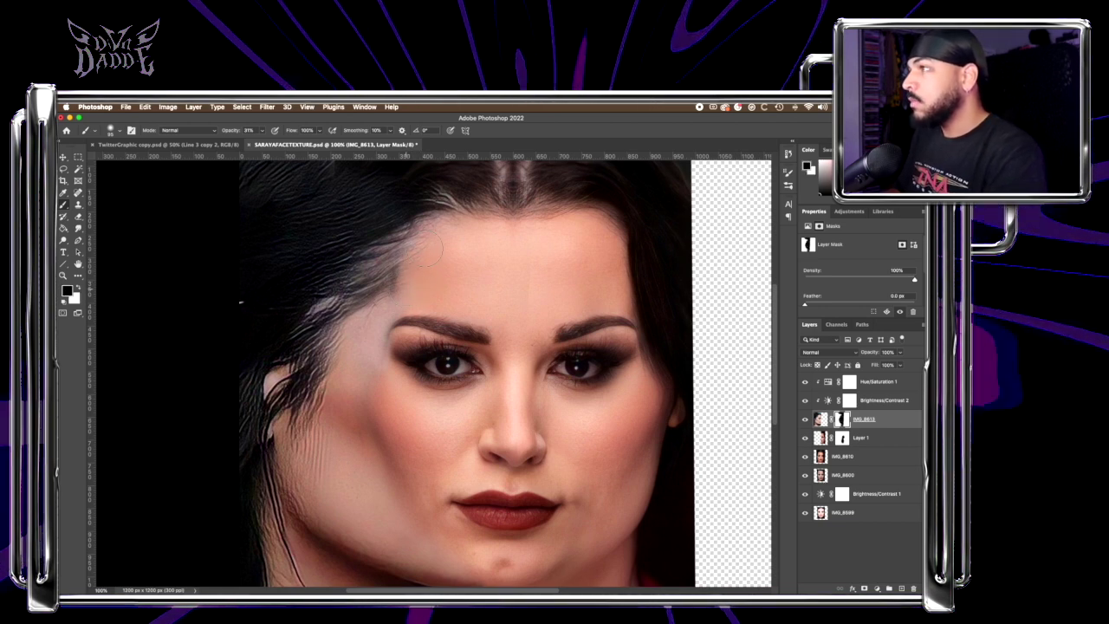
pyautogui.scroll(-2, 568, 337)
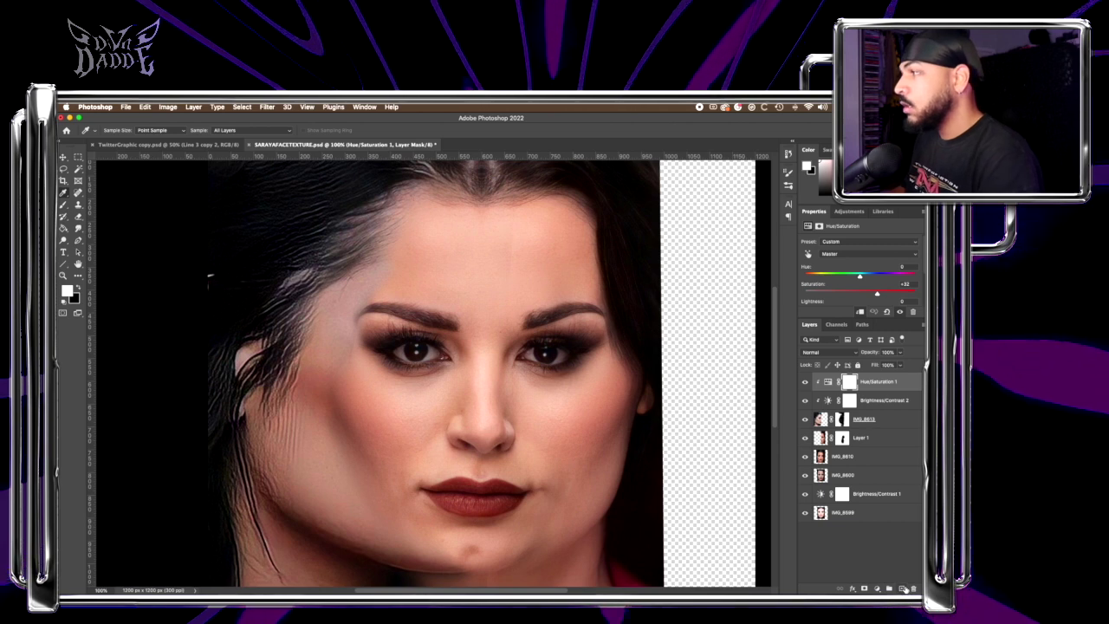
# Add a new top layer named colourcorrection and set its blend mode to Color.
pyautogui.click(902, 588)
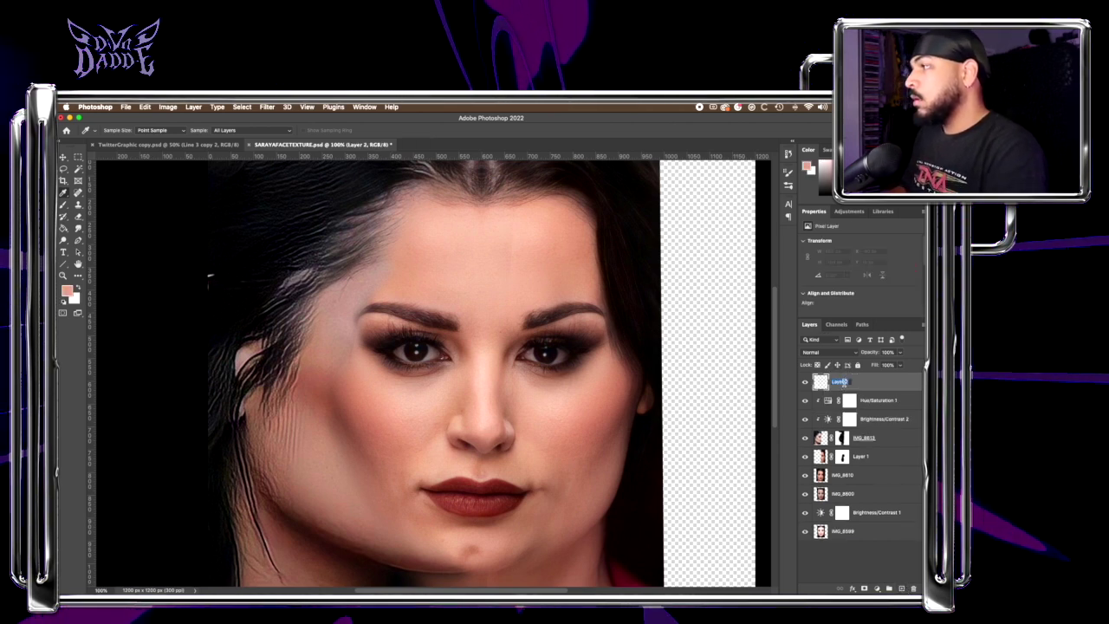
pyautogui.write('colour')
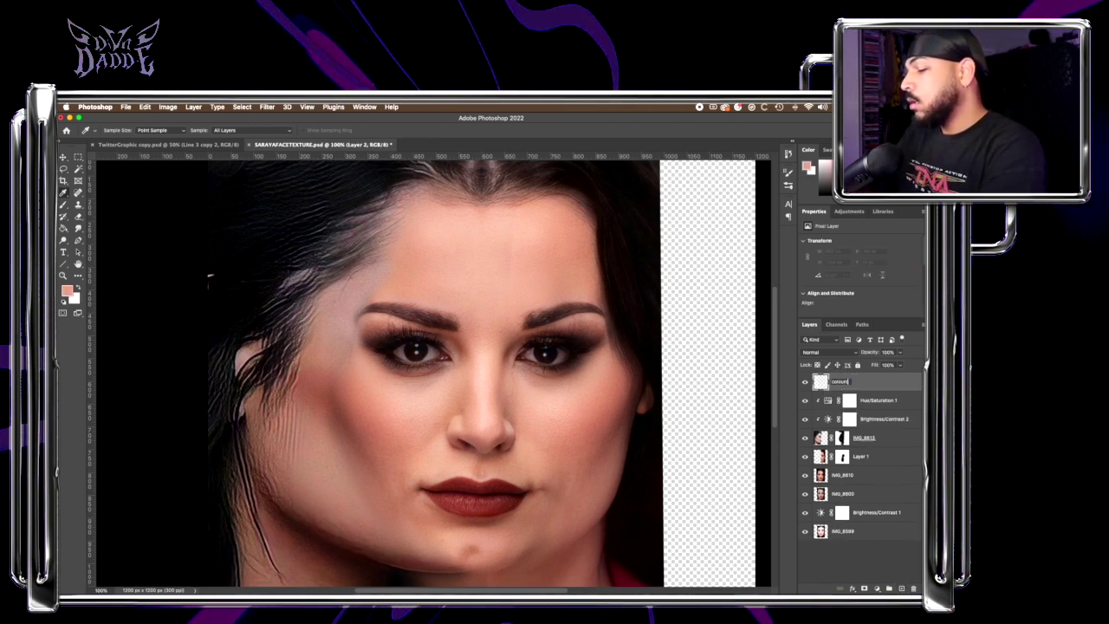
pyautogui.write('correction')
pyautogui.press('Return')
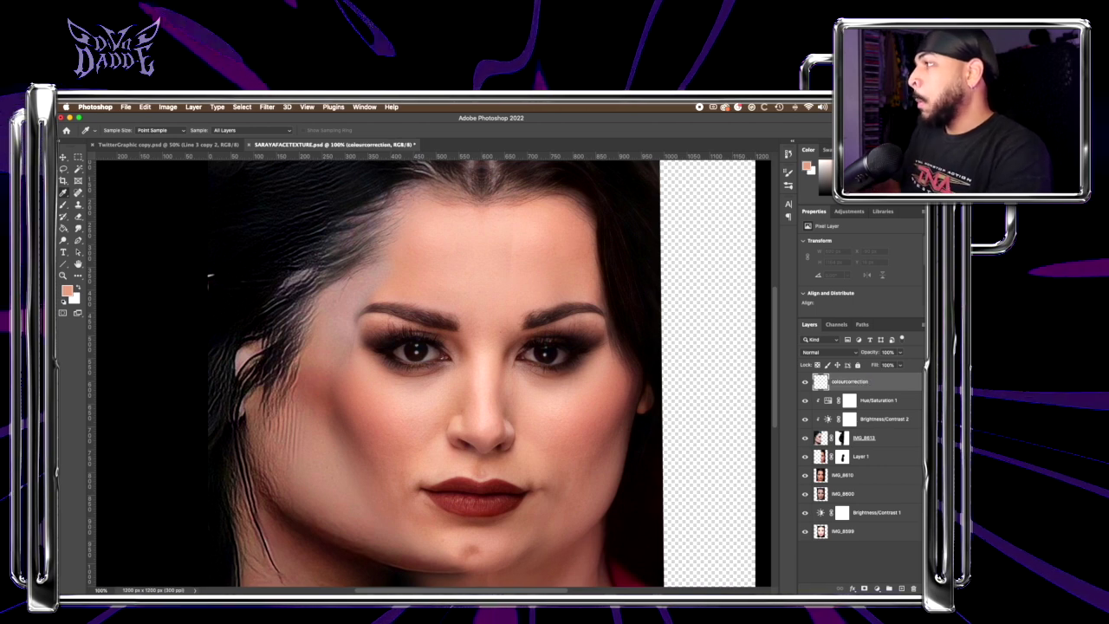
pyautogui.click(828, 352)
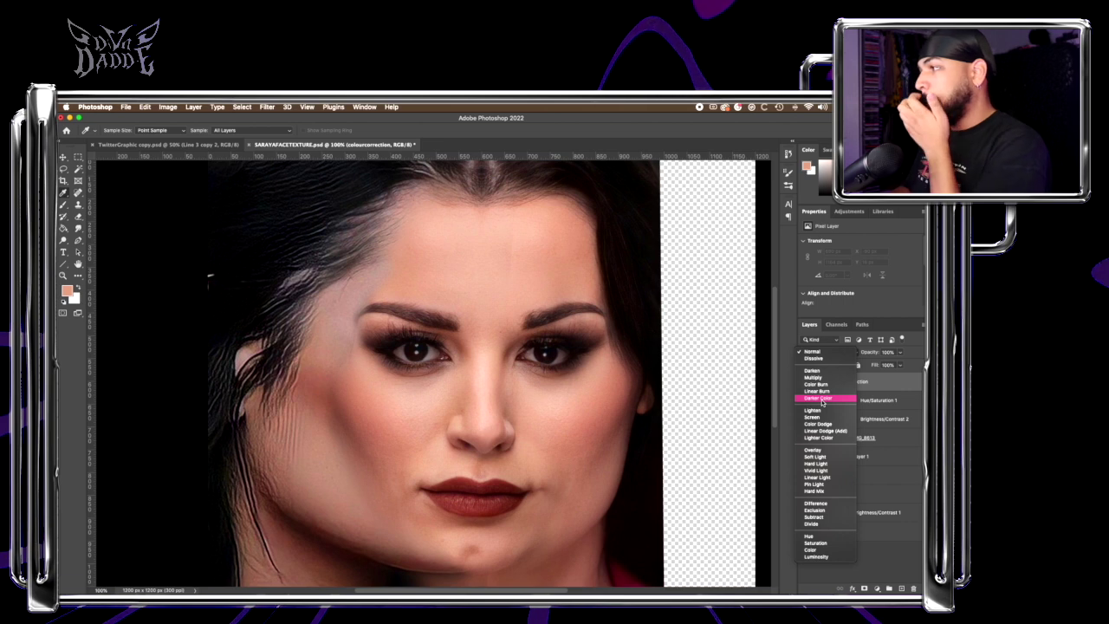
pyautogui.click(823, 549)
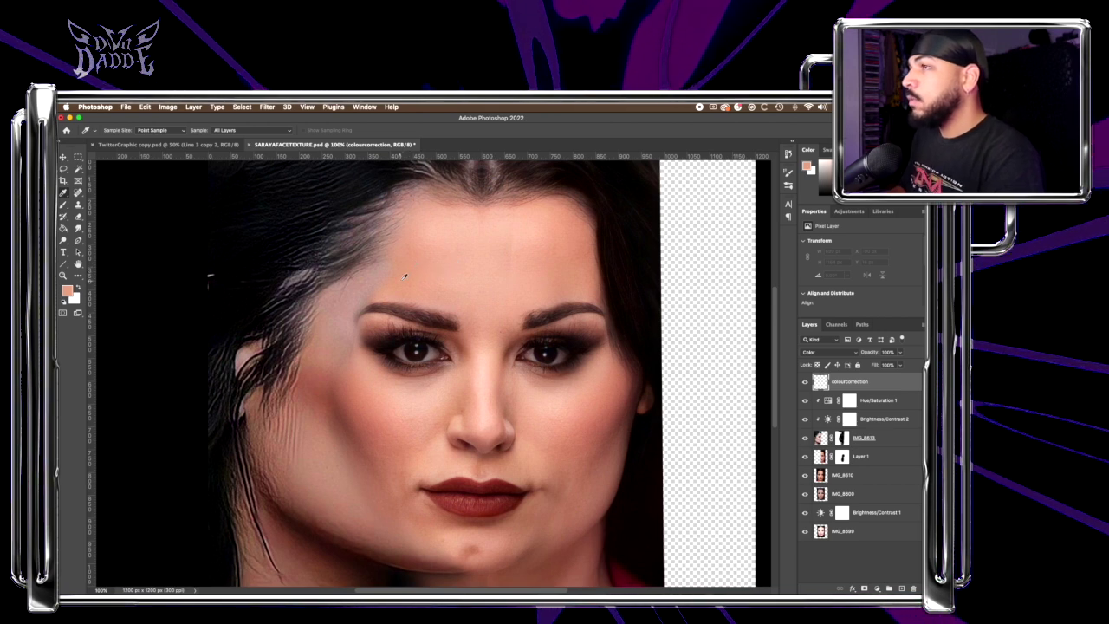
# Paint sampled skin tones on the colourcorrection layer over the forehead and temple, check its effect, and undo the last cheek stroke.
pyautogui.moveTo(400, 287)
pyautogui.mouseDown()
pyautogui.moveTo(366, 286)
pyautogui.moveTo(392, 258)
pyautogui.moveTo(357, 291)
pyautogui.moveTo(412, 232)
pyautogui.mouseUp()
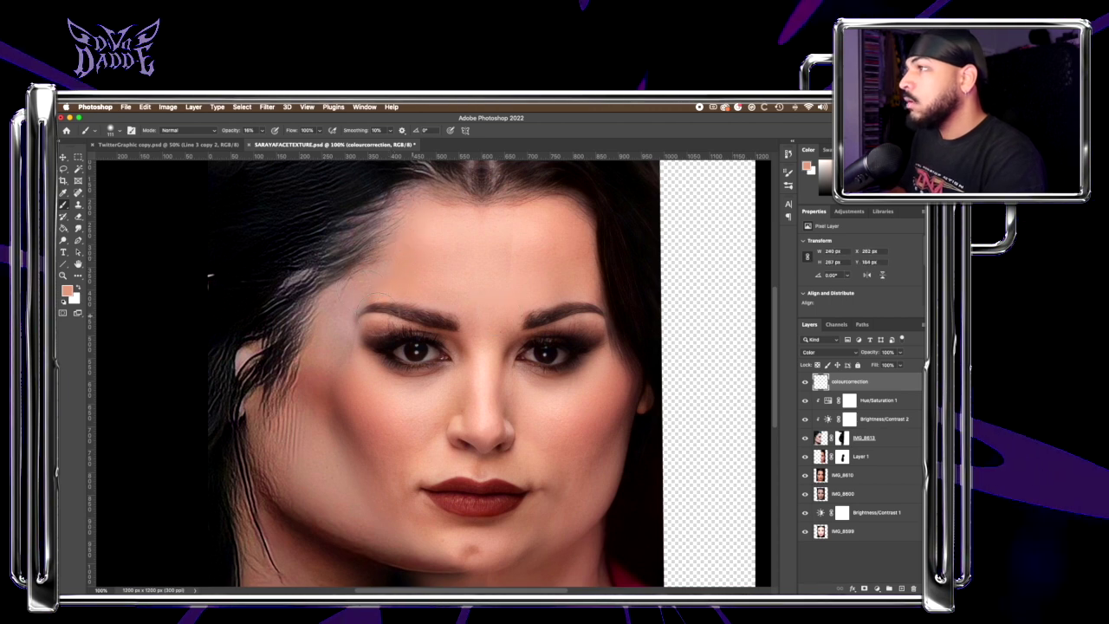
pyautogui.click(804, 382)
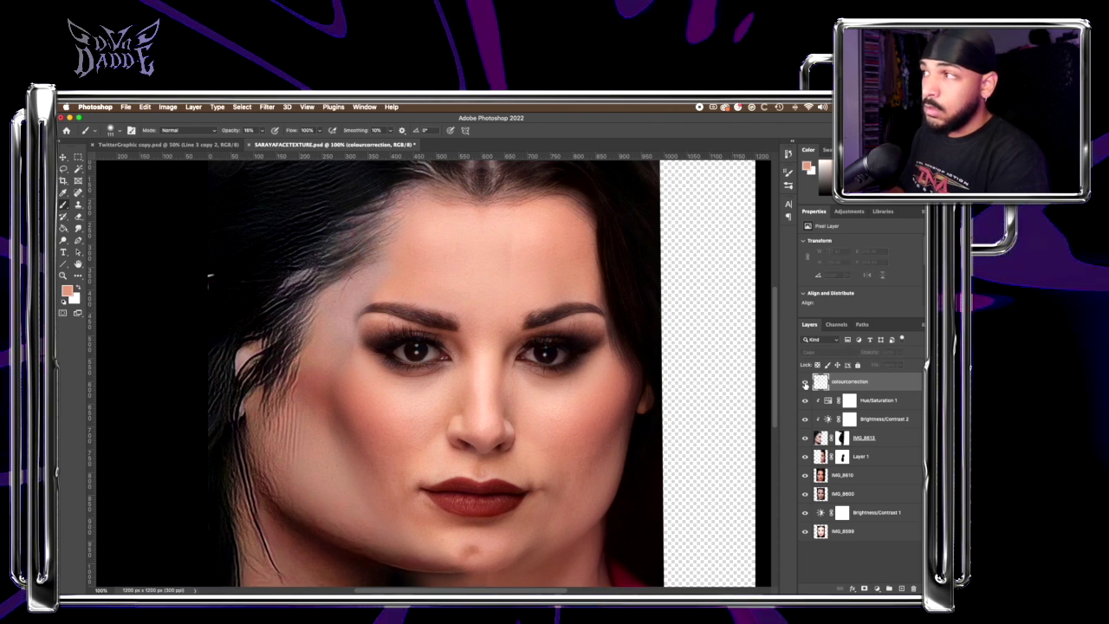
pyautogui.click(805, 382)
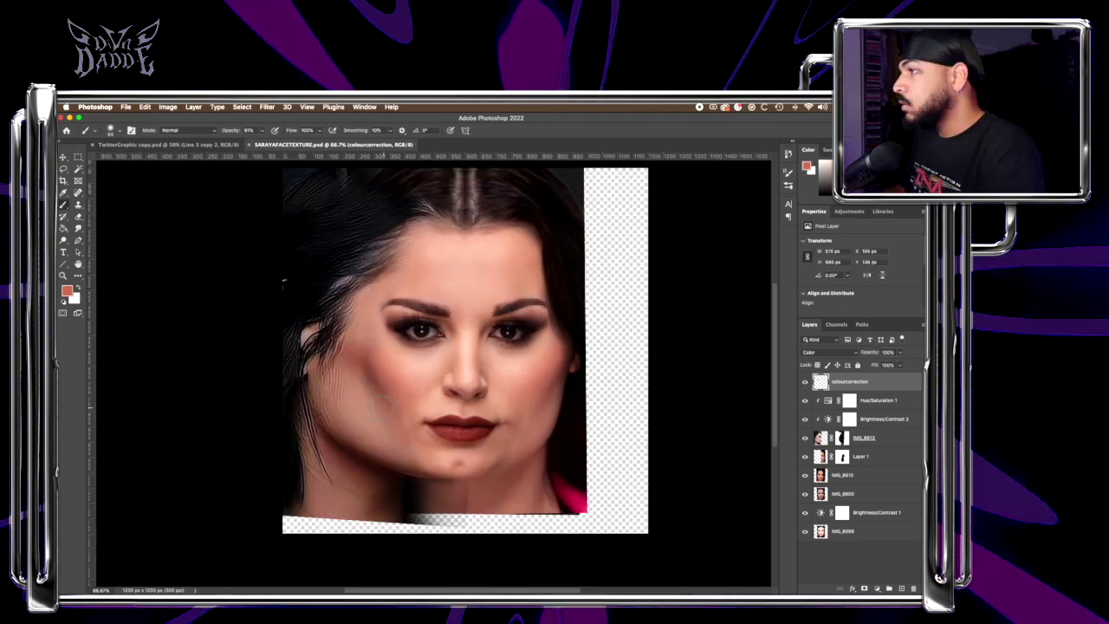
pyautogui.moveTo(371, 387); pyautogui.dragTo(384, 411)
pyautogui.press('super+z')
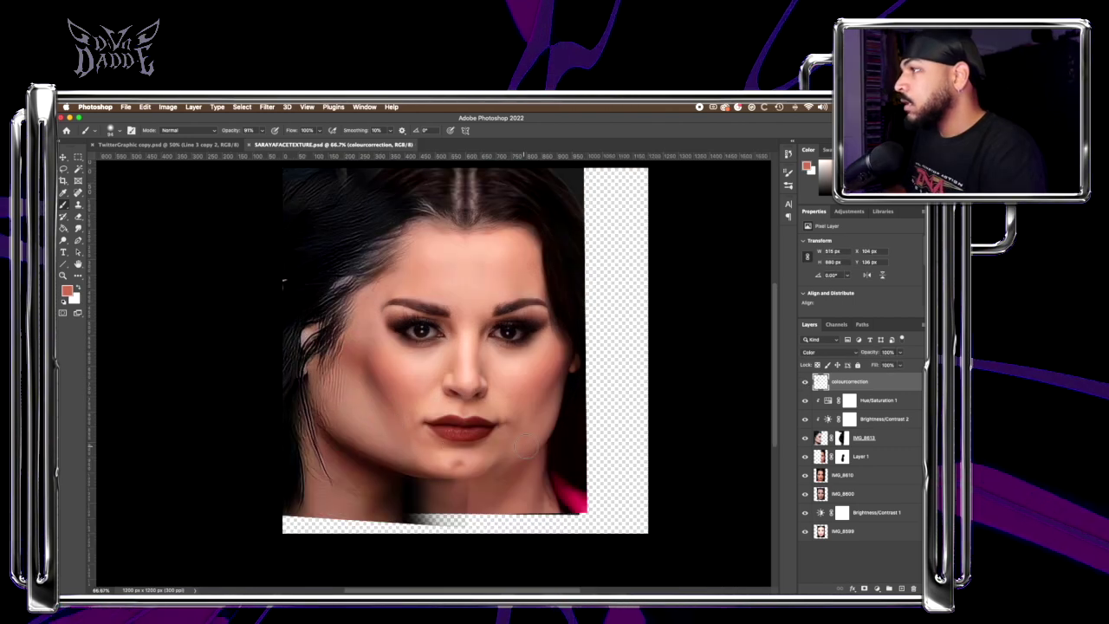
# Duplicate IMG_8613 together with its two clipped adjustments and the colourcorrection layer.
pyautogui.keyDown('shift'); pyautogui.click(883, 436); pyautogui.keyUp('shift')
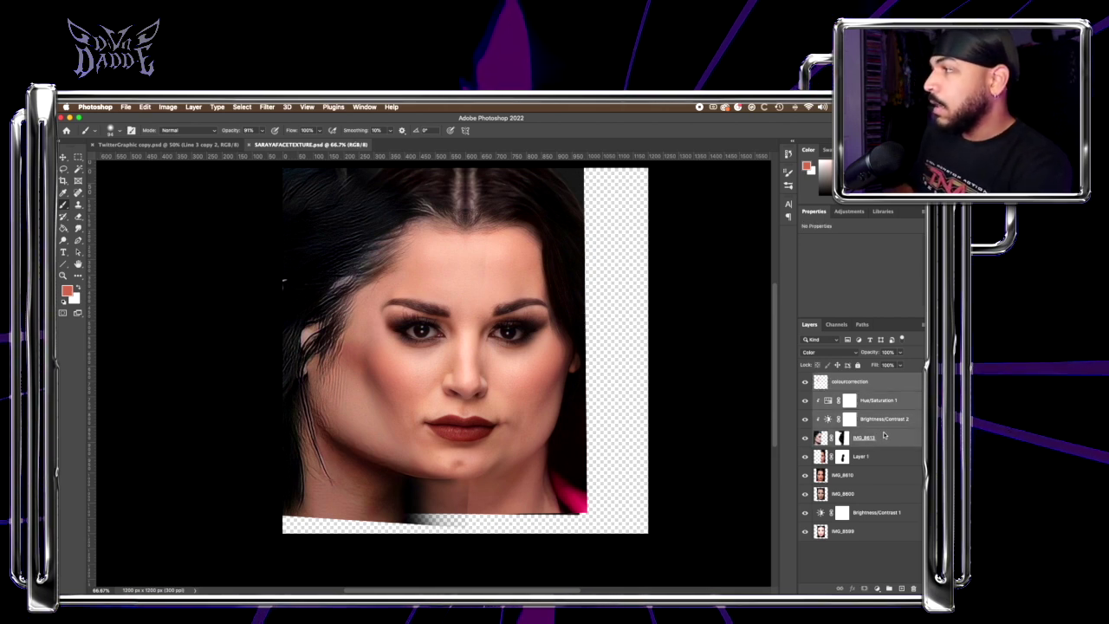
pyautogui.rightClick(858, 388)
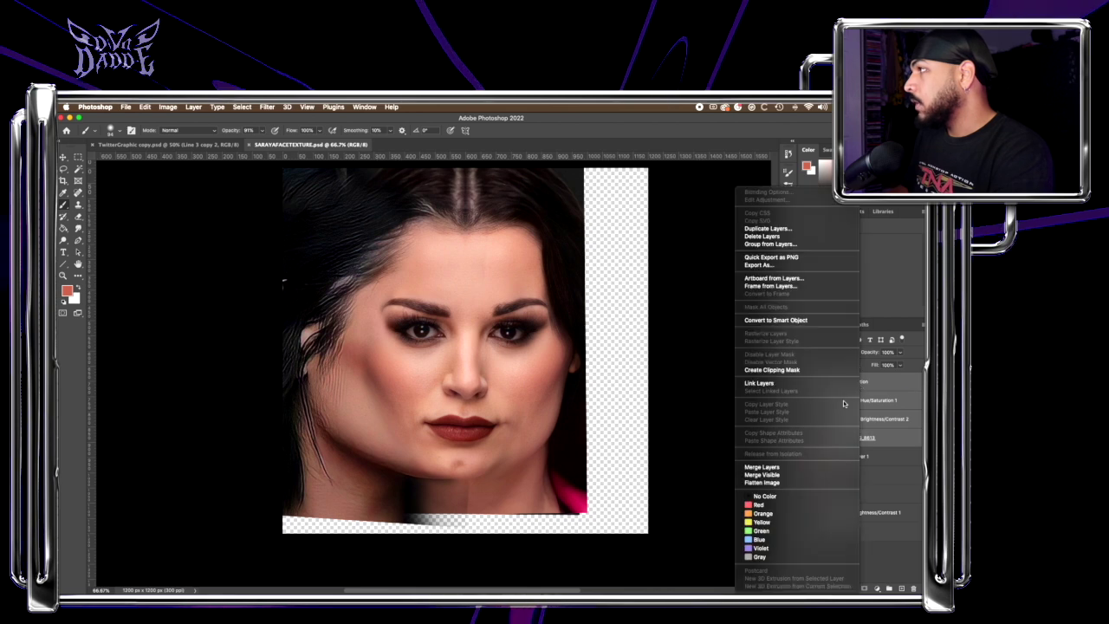
pyautogui.click(742, 229)
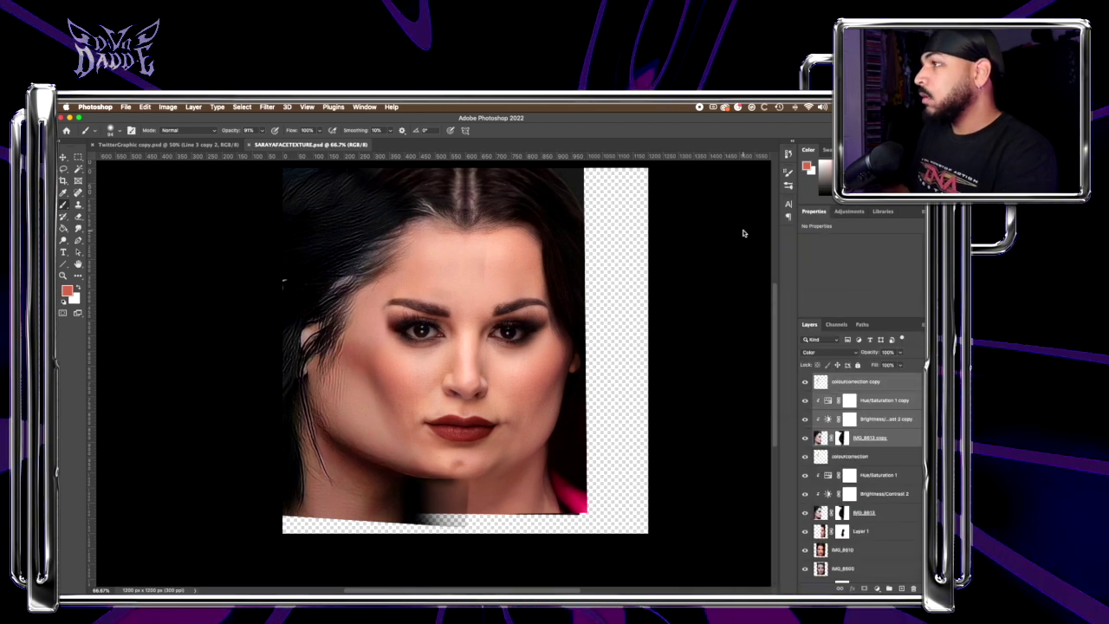
# Flip the duplicated layers horizontally and move them across to align with the opposite side of the face.
pyautogui.hotkey('ctrl', 't')
pyautogui.rightClick(418, 334)
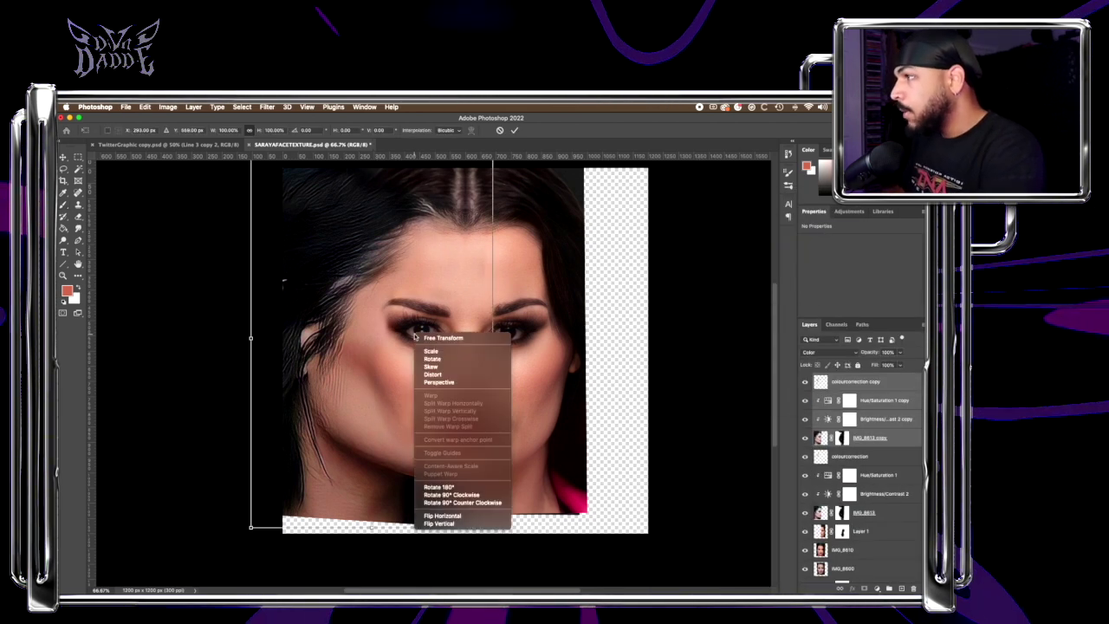
pyautogui.click(459, 515)
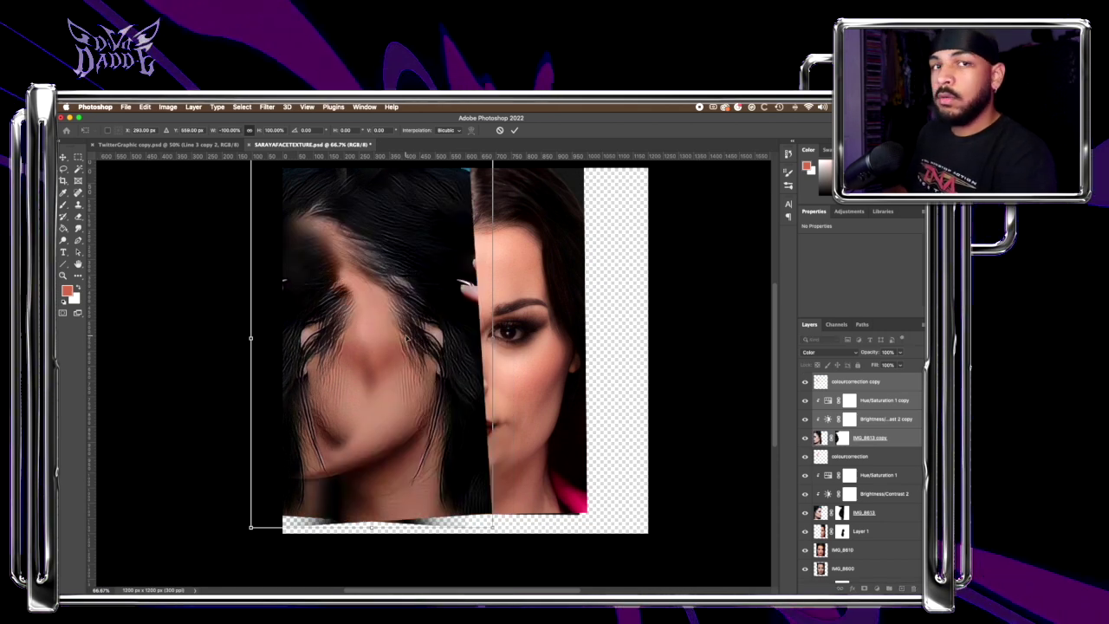
pyautogui.moveTo(406, 338); pyautogui.dragTo(594, 336)
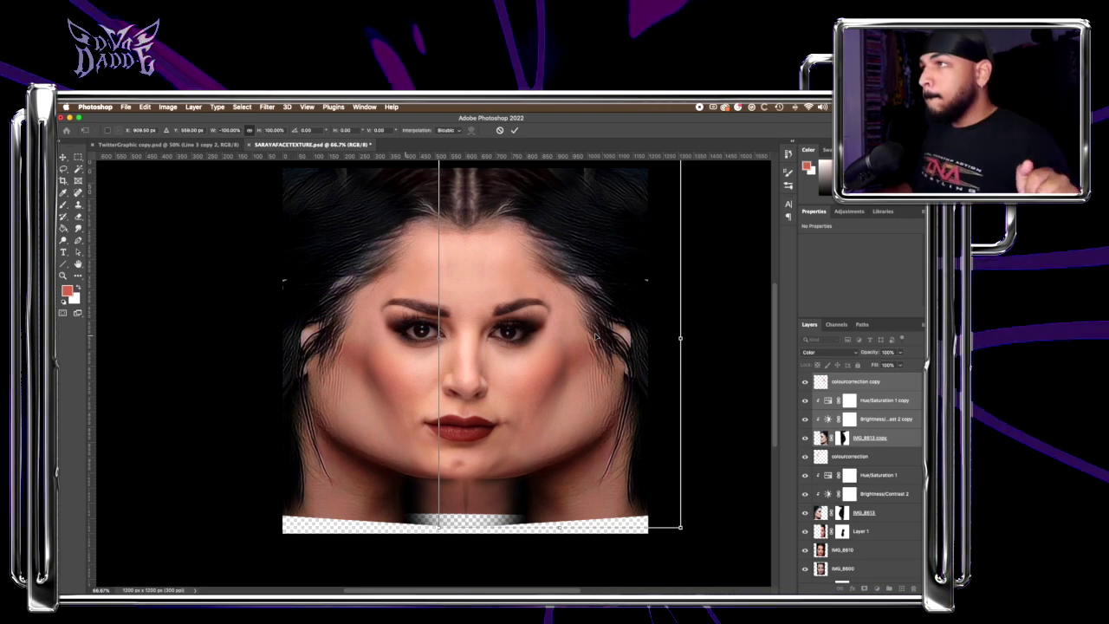
pyautogui.press('Return')
# Brush the masks of IMG_8613 and its mirrored copy at the cheek and forehead seams, undoing poor strokes and comparing the copy's visibility.
pyautogui.press('super+1')
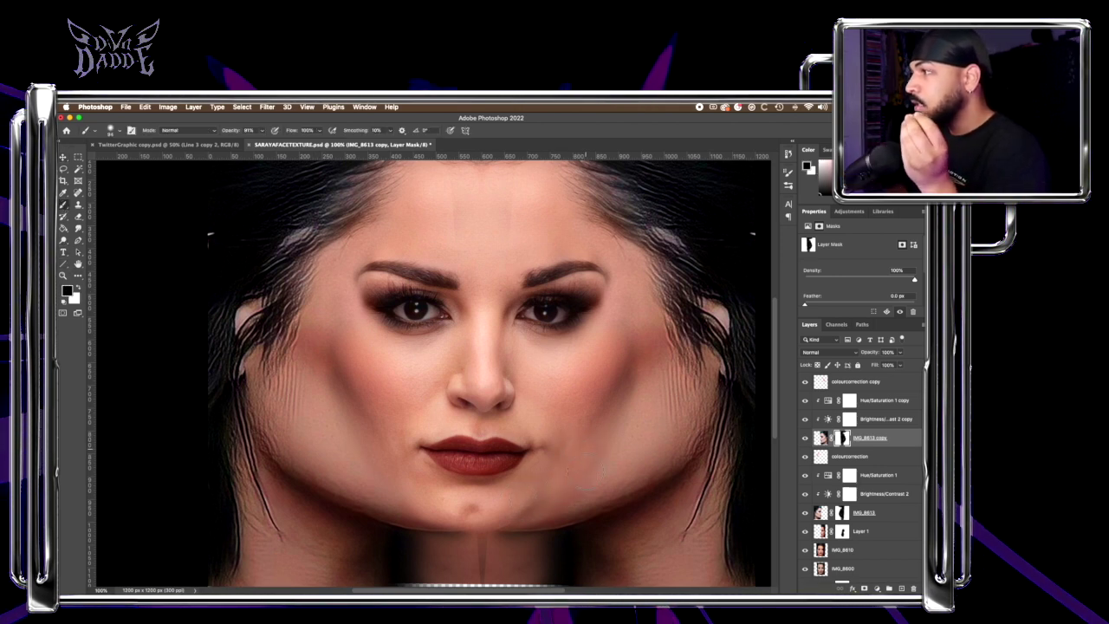
pyautogui.moveTo(597, 485)
pyautogui.mouseDown()
pyautogui.moveTo(625, 435)
pyautogui.moveTo(654, 381)
pyautogui.mouseUp()
pyautogui.press('super+z')
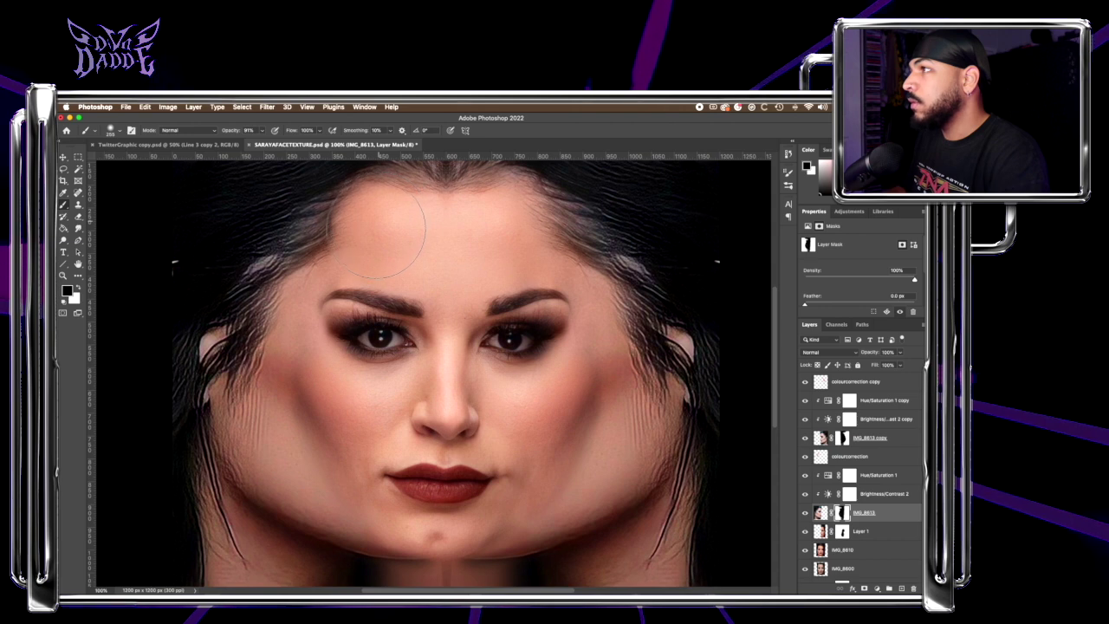
pyautogui.press('super+z')
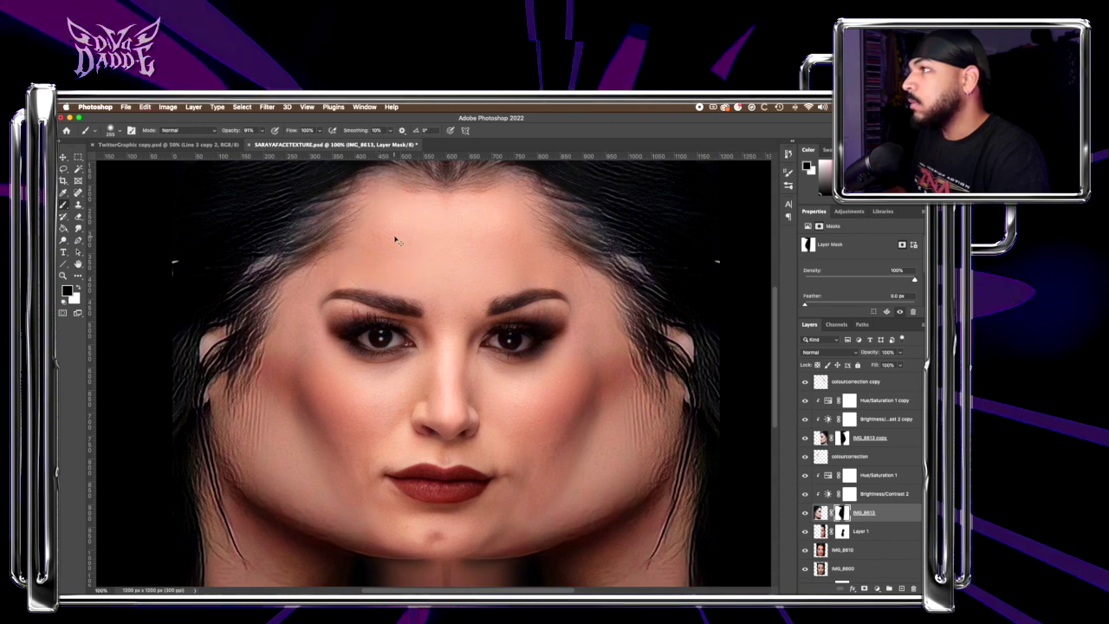
pyautogui.moveTo(384, 223); pyautogui.dragTo(365, 221)
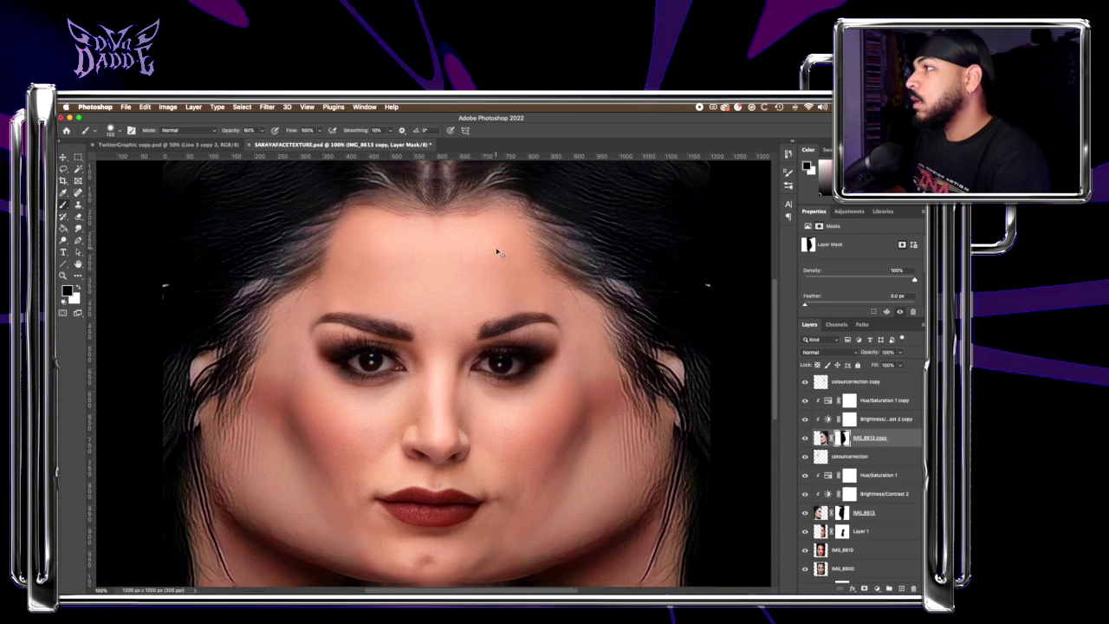
pyautogui.press('super+z')
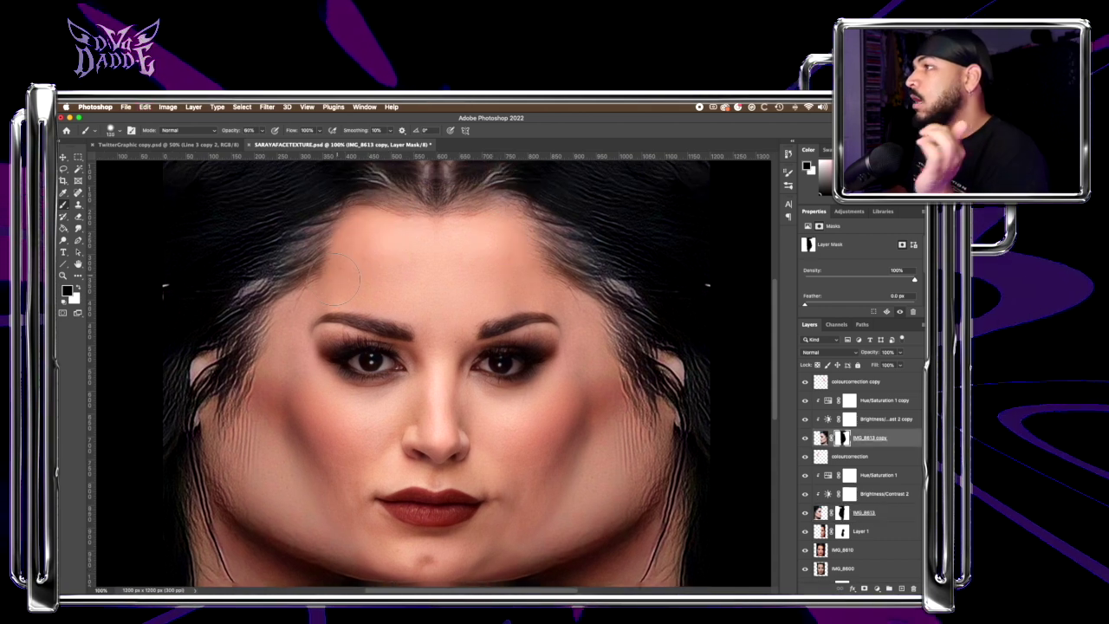
pyautogui.click(805, 438)
pyautogui.click(805, 439)
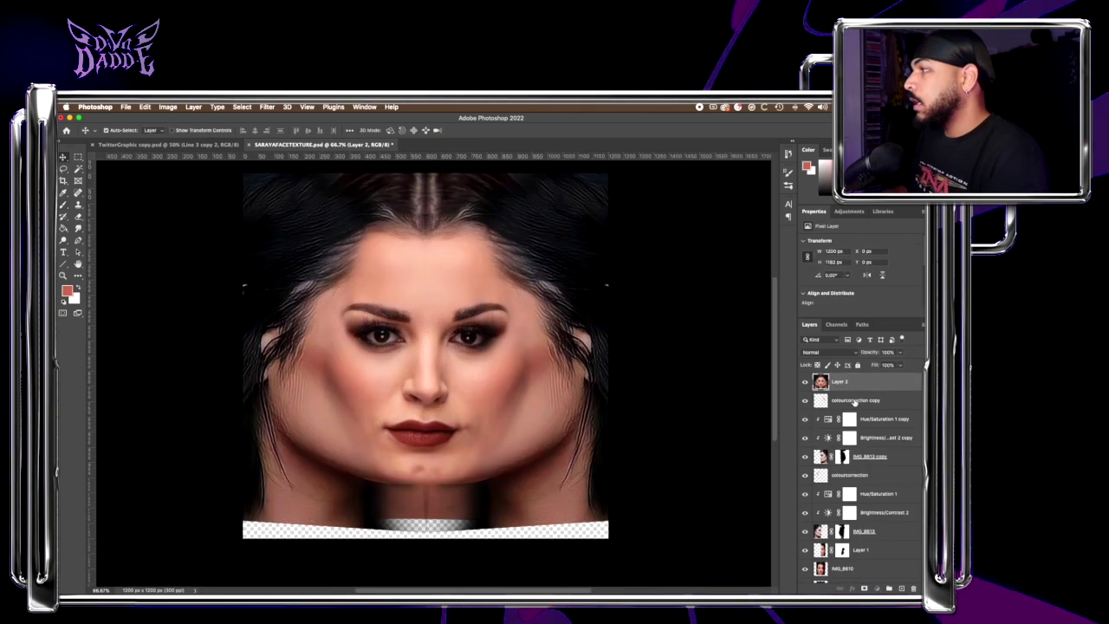
# Group the portrait and correction layers directly beneath the merged Layer 2 as PAIGE.
pyautogui.scroll(-3, 875, 542)
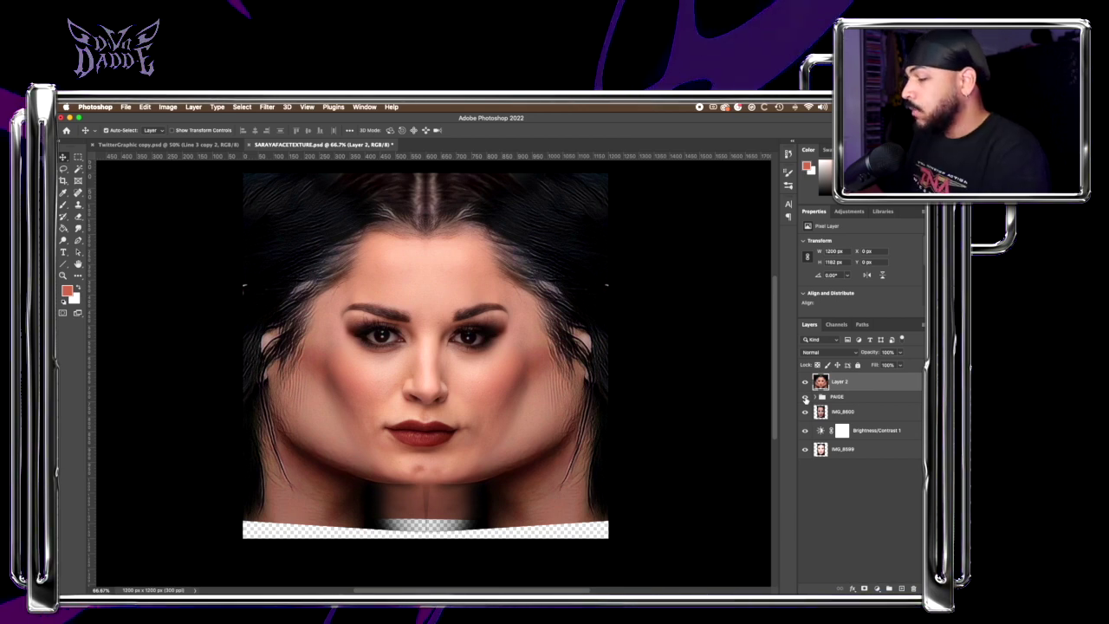
pyautogui.press('super+plus')
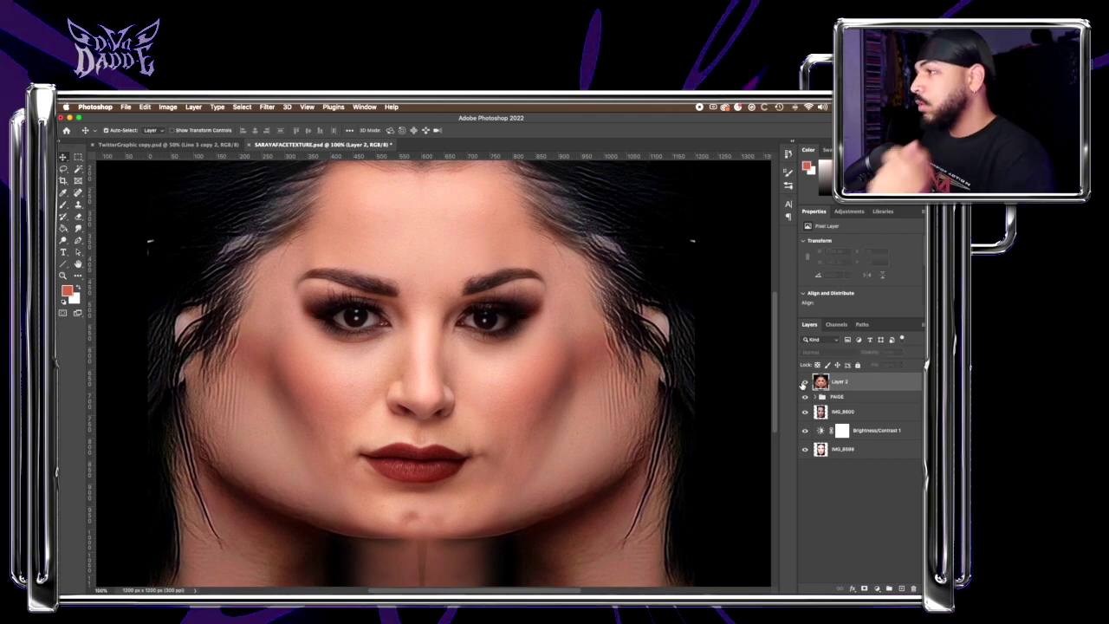
# Lasso the chin dimple on Layer 2, copy it onto a new layer and centre the copy on the vertical middle guide.
pyautogui.press('super+plus')
pyautogui.press('super+semicolon')
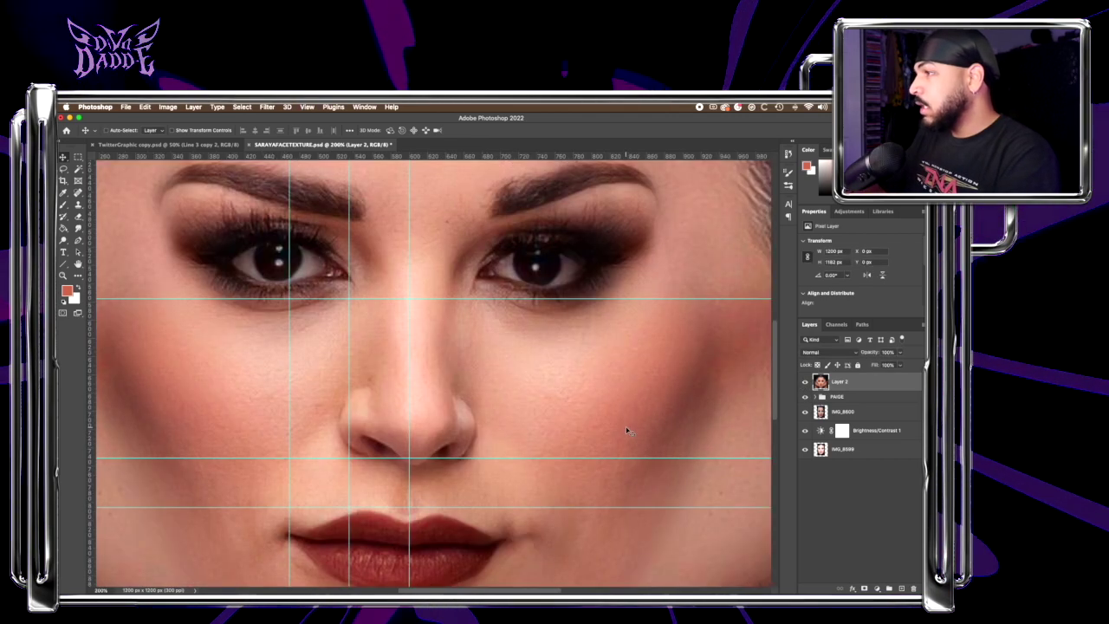
pyautogui.press('super+minus')
pyautogui.press('super+plus')
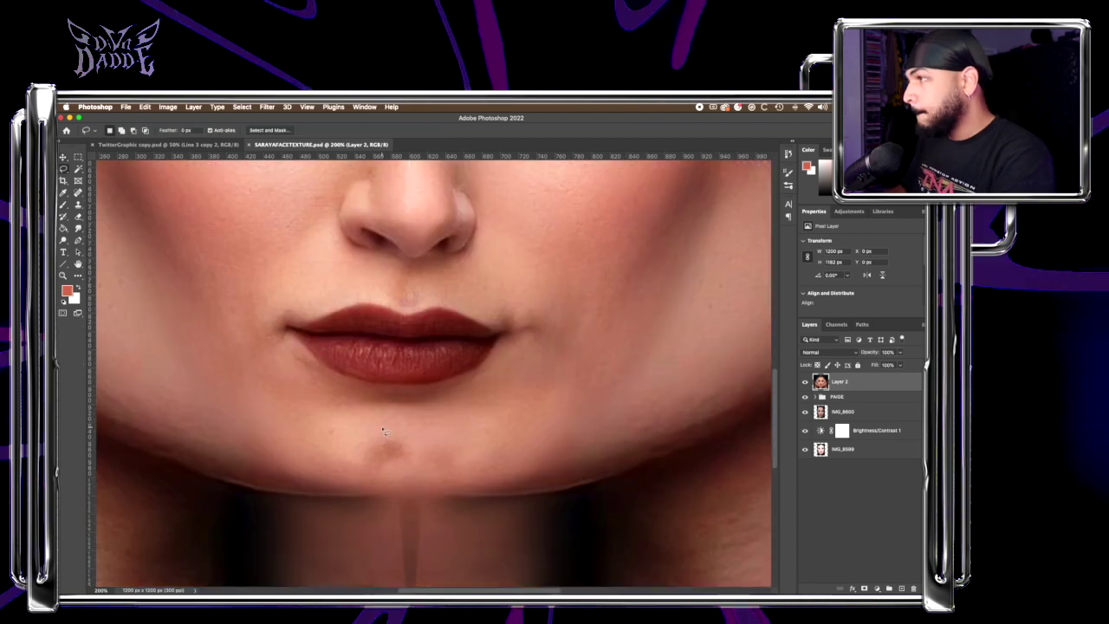
pyautogui.moveTo(382, 426)
pyautogui.mouseDown()
pyautogui.moveTo(352, 451)
pyautogui.moveTo(379, 484)
pyautogui.mouseUp()
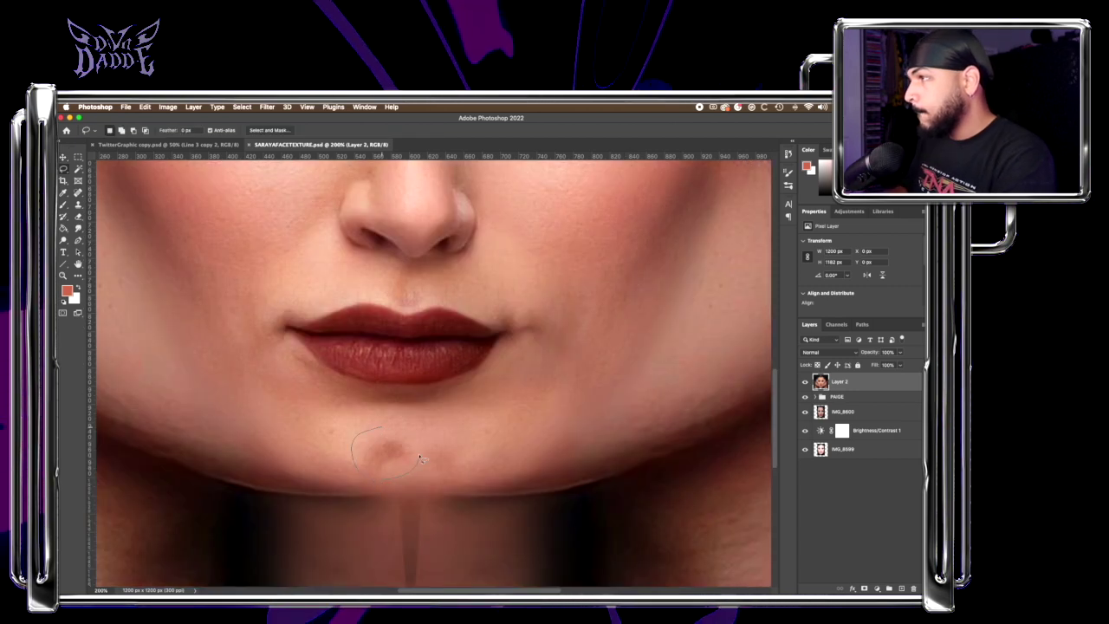
pyautogui.rightClick(386, 416)
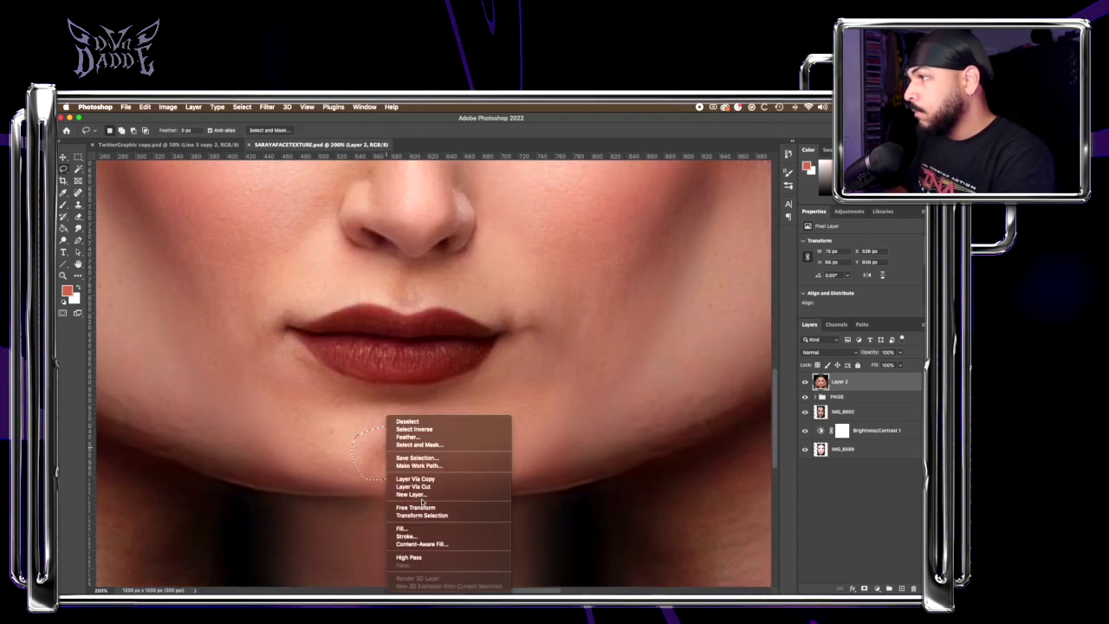
pyautogui.click(419, 479)
pyautogui.press('super+semicolon')
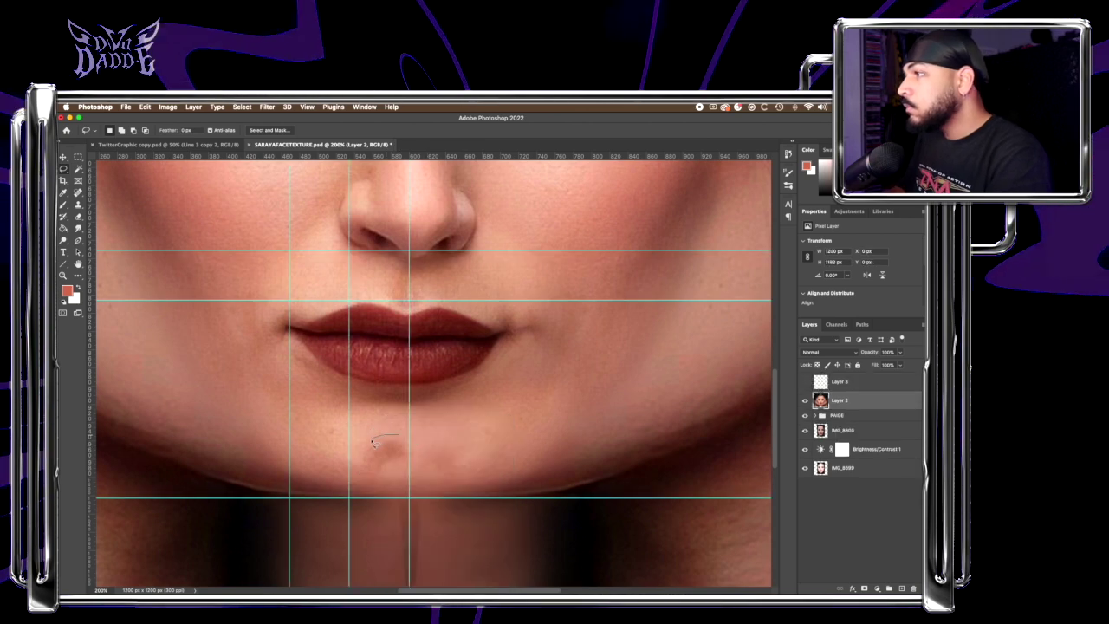
# Remove the original off-centre chin dimple from Layer 2 by selecting it and applying a Content-Aware fill, and deselect.
pyautogui.moveTo(398, 435); pyautogui.dragTo(371, 464)
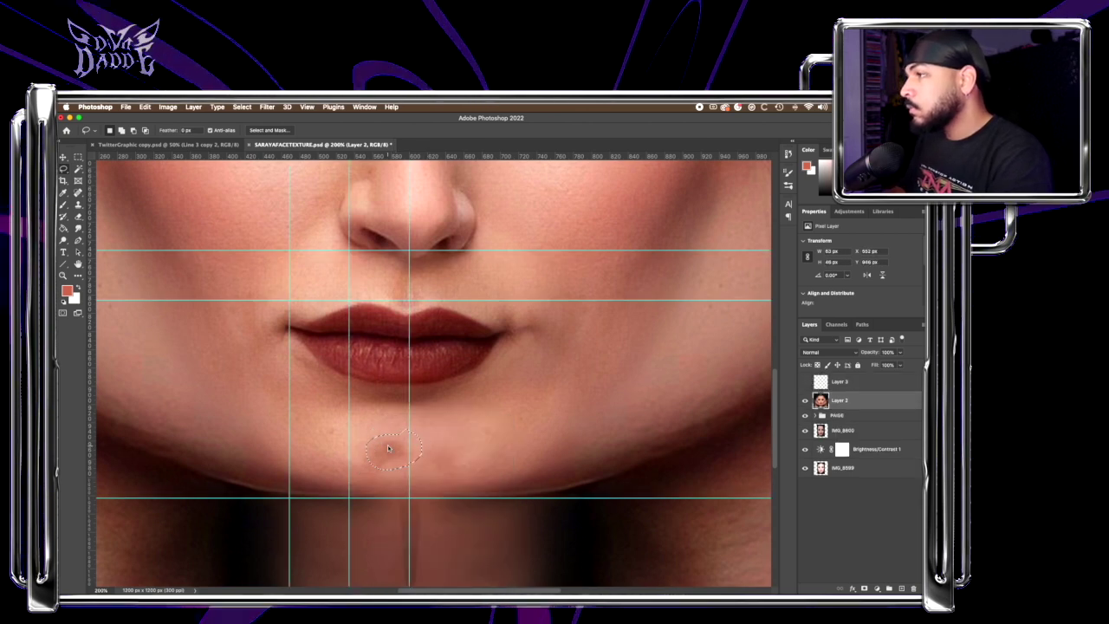
pyautogui.rightClick(391, 449)
pyautogui.click(408, 526)
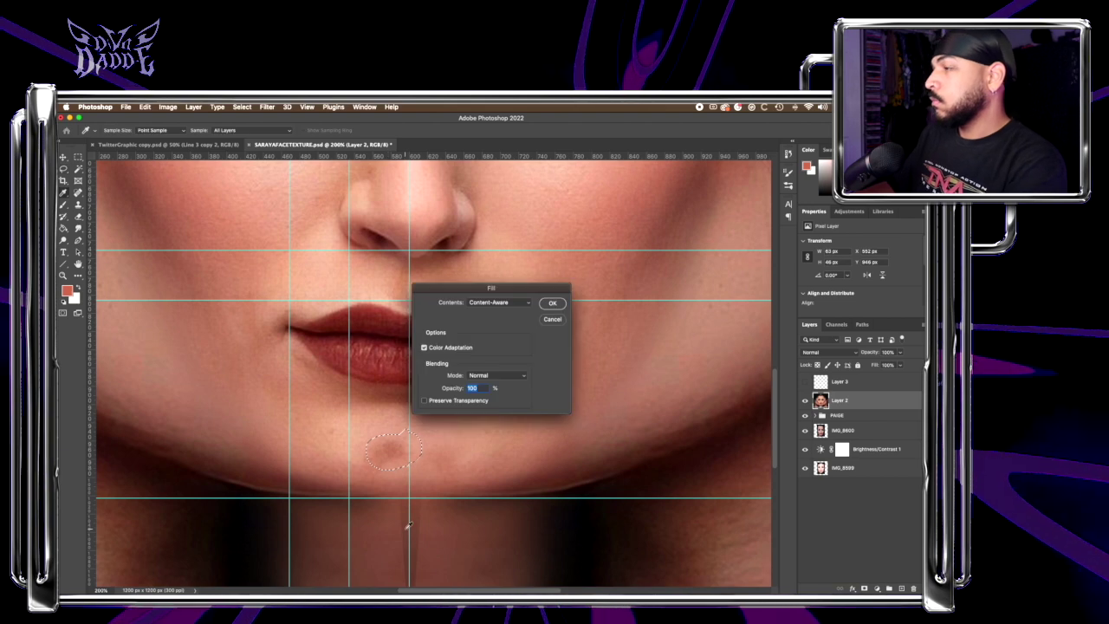
pyautogui.press('Return')
pyautogui.press('super+d')
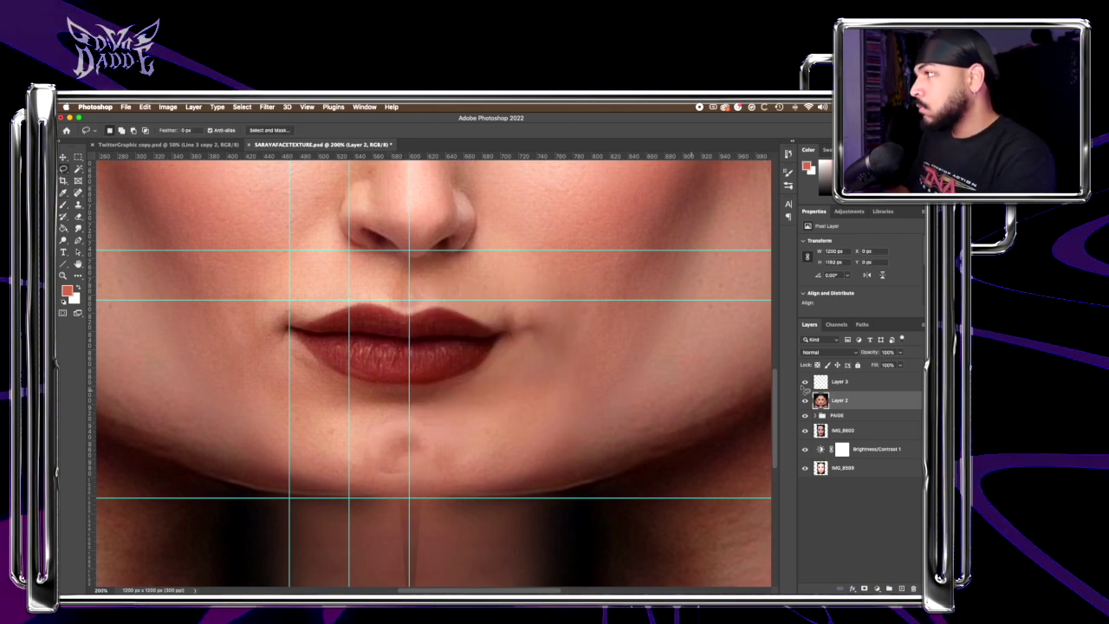
# Add a layer mask to the copied chin dimple on Layer 3 and blend its edges with a higher-opacity black brush.
pyautogui.click(837, 383)
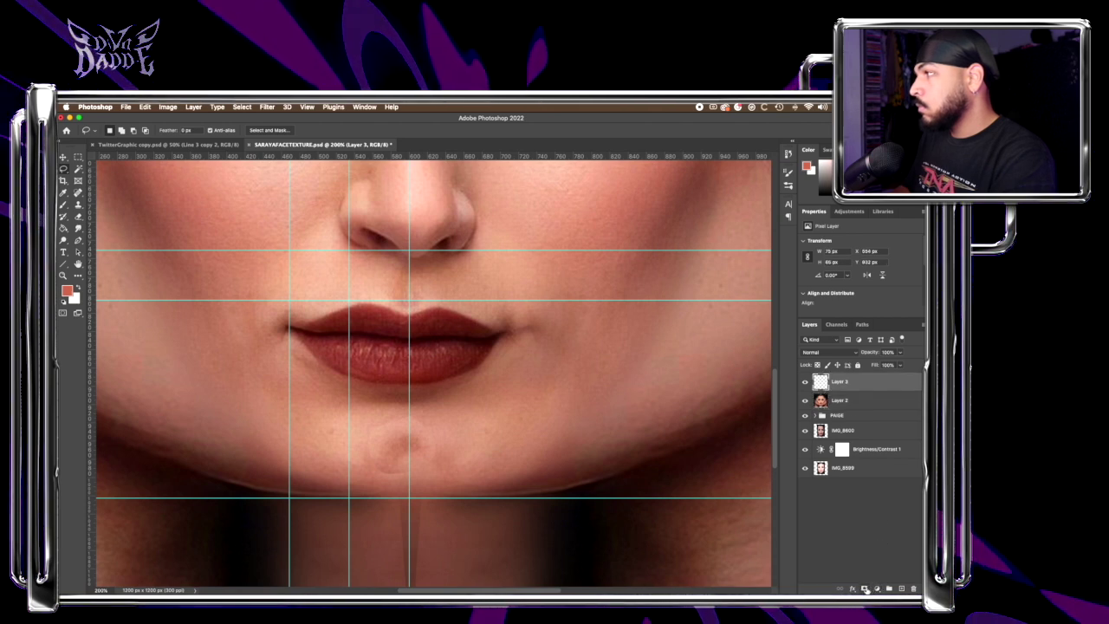
pyautogui.click(864, 590)
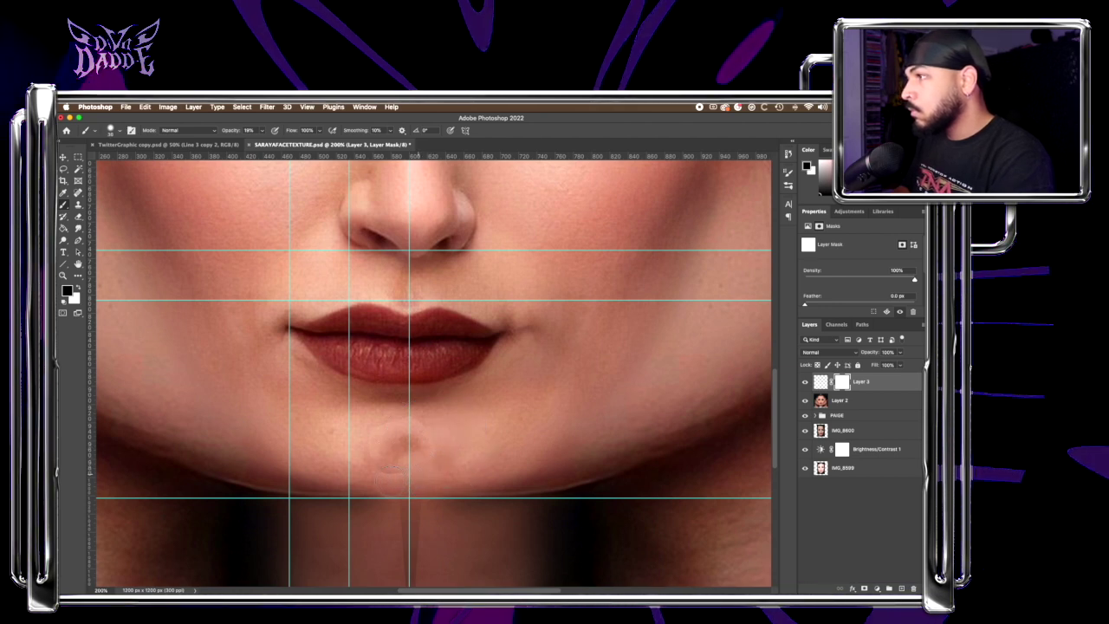
pyautogui.click(262, 130)
pyautogui.moveTo(260, 141); pyautogui.dragTo(278, 142)
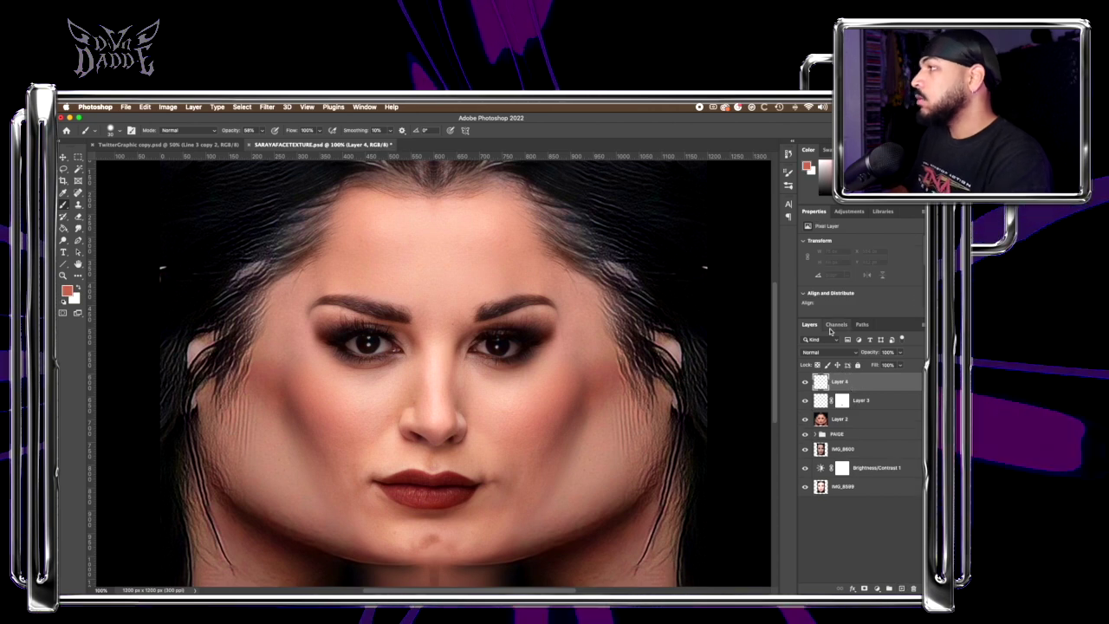
# Fill the new empty Layer 4 with 50% Gray and set its blend mode to Overlay.
pyautogui.hscroll(-2, 433, 372)
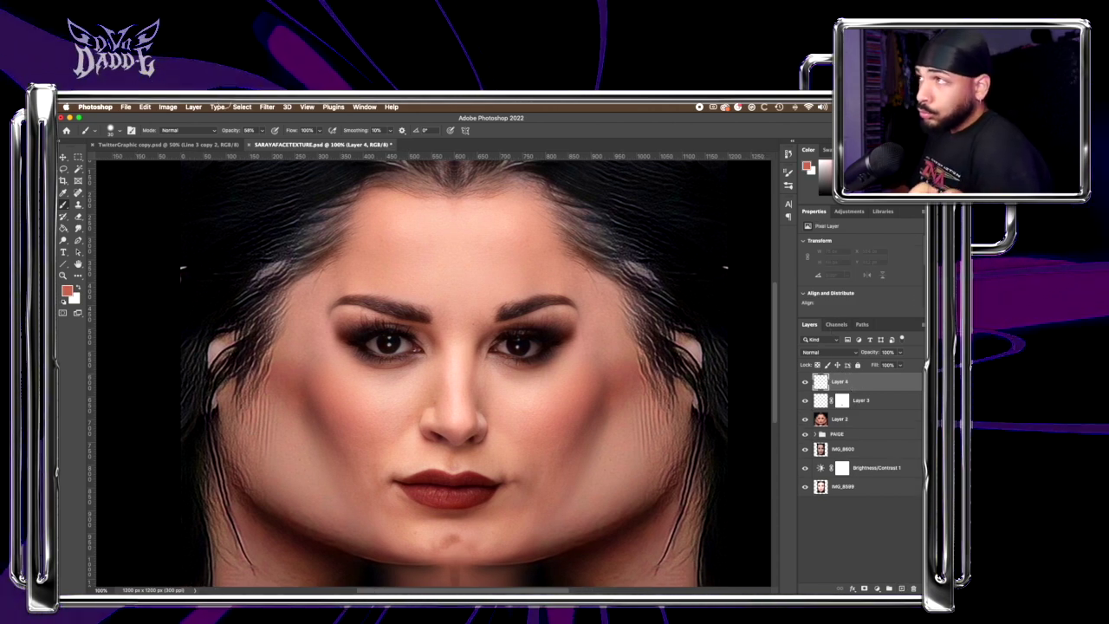
pyautogui.click(142, 107)
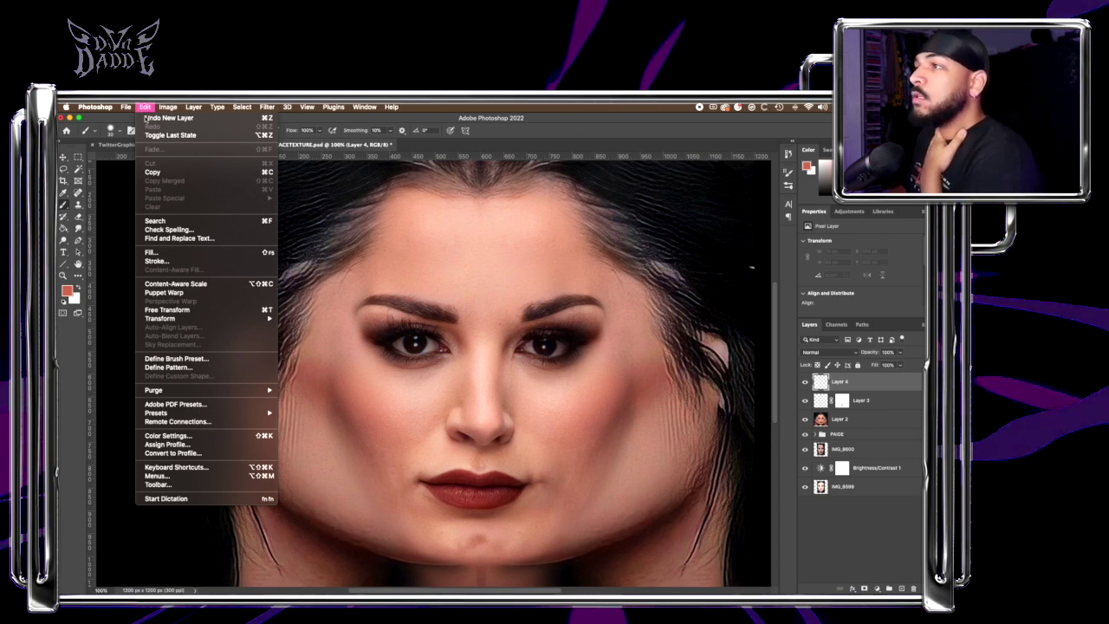
pyautogui.click(165, 252)
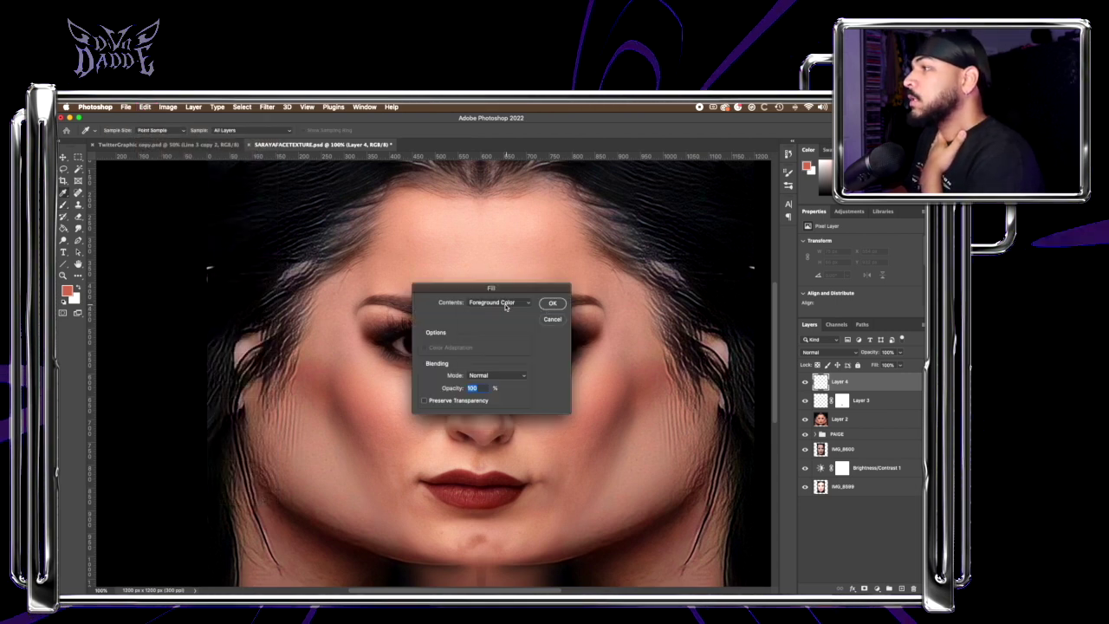
pyautogui.click(508, 305)
pyautogui.click(499, 367)
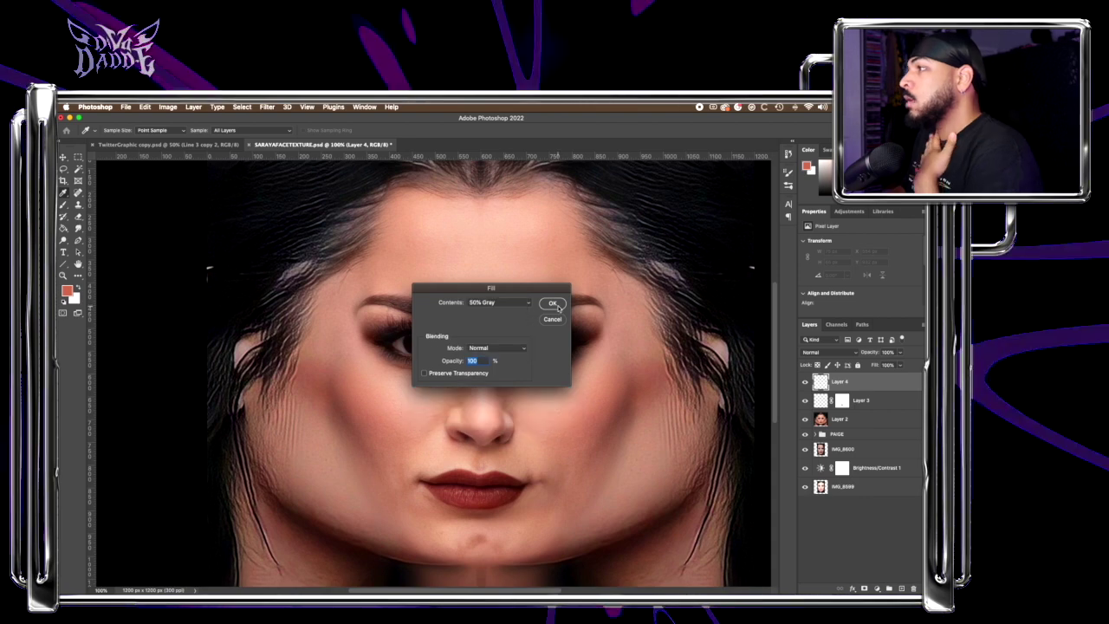
pyautogui.click(553, 303)
pyautogui.click(821, 353)
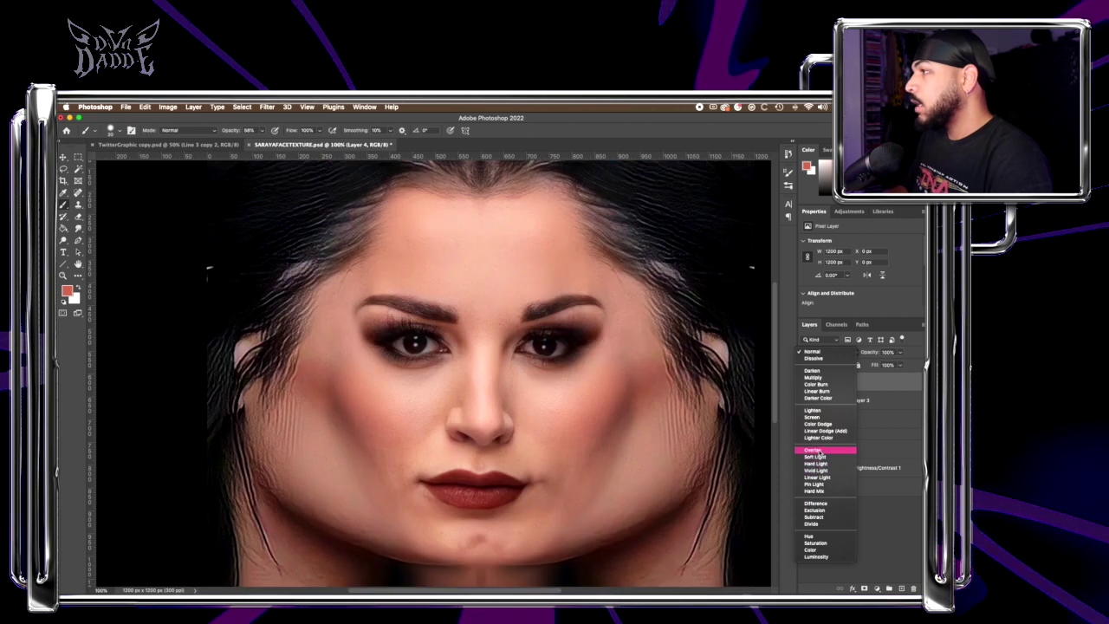
pyautogui.click(814, 451)
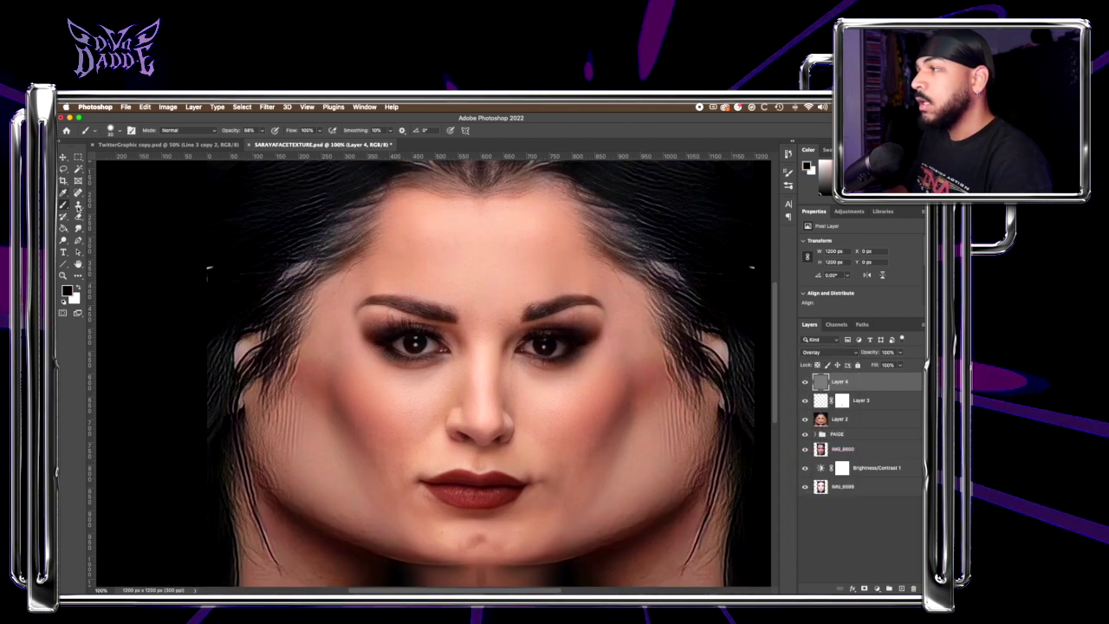
# Try broad black and white brush strokes over the face on the Overlay layer and undo them all.
pyautogui.moveTo(398, 320); pyautogui.dragTo(419, 274)
pyautogui.moveTo(427, 230)
pyautogui.mouseDown()
pyautogui.moveTo(354, 408)
pyautogui.moveTo(580, 313)
pyautogui.moveTo(264, 329)
pyautogui.moveTo(535, 466)
pyautogui.moveTo(486, 308)
pyautogui.moveTo(278, 308)
pyautogui.moveTo(614, 343)
pyautogui.mouseUp()
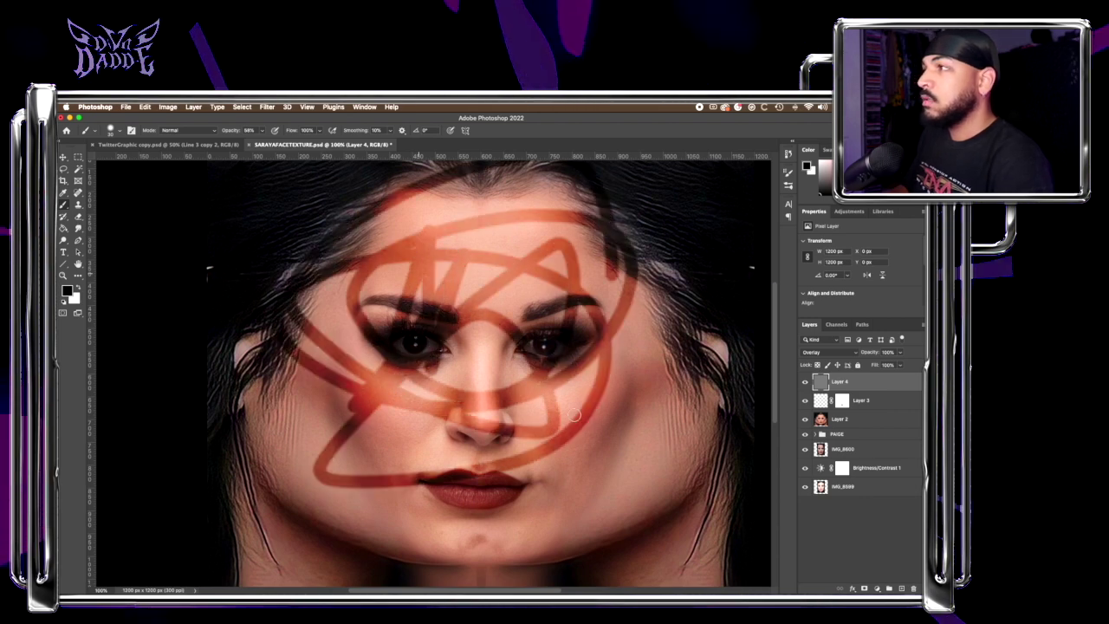
pyautogui.moveTo(238, 400)
pyautogui.mouseDown()
pyautogui.moveTo(463, 406)
pyautogui.moveTo(707, 266)
pyautogui.moveTo(324, 331)
pyautogui.moveTo(494, 270)
pyautogui.moveTo(563, 275)
pyautogui.mouseUp()
pyautogui.press('super+z')
pyautogui.press('super+z')
pyautogui.press('super+z')
pyautogui.press('x')
pyautogui.moveTo(541, 260)
pyautogui.mouseDown()
pyautogui.moveTo(400, 430)
pyautogui.moveTo(552, 423)
pyautogui.moveTo(275, 358)
pyautogui.moveTo(406, 433)
pyautogui.mouseUp()
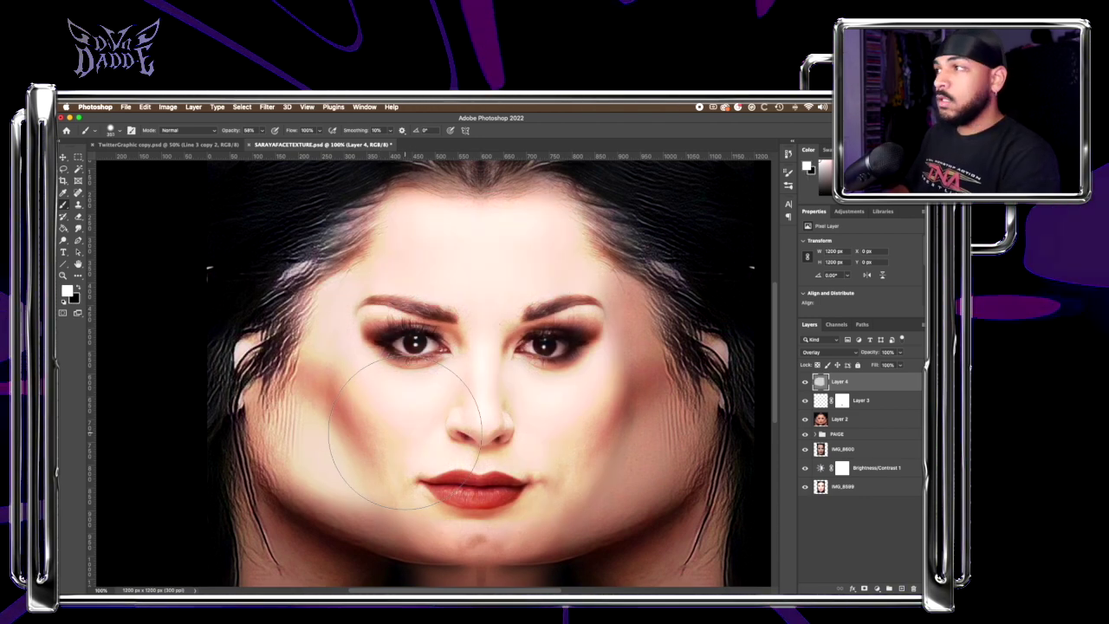
pyautogui.hotkey('ctrl', 'z')
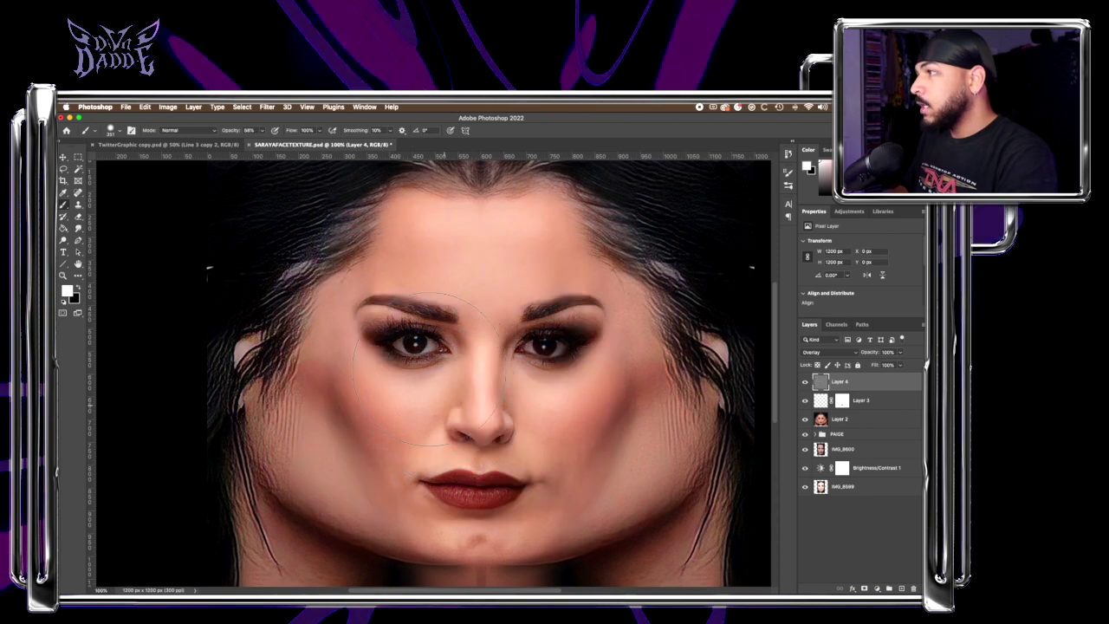
# Darken the eyebrow and the eye makeup edges on the Overlay layer with a small, low-opacity black brush, and save the document.
pyautogui.scroll(2, 429, 370)
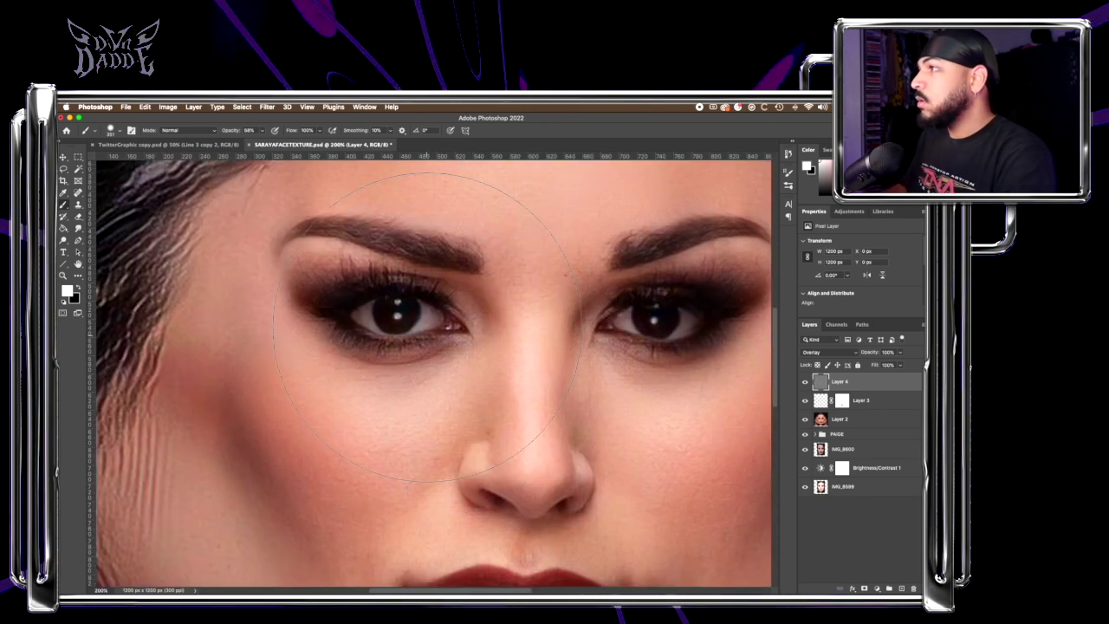
pyautogui.press('x')
pyautogui.moveTo(438, 302); pyautogui.dragTo(303, 336)
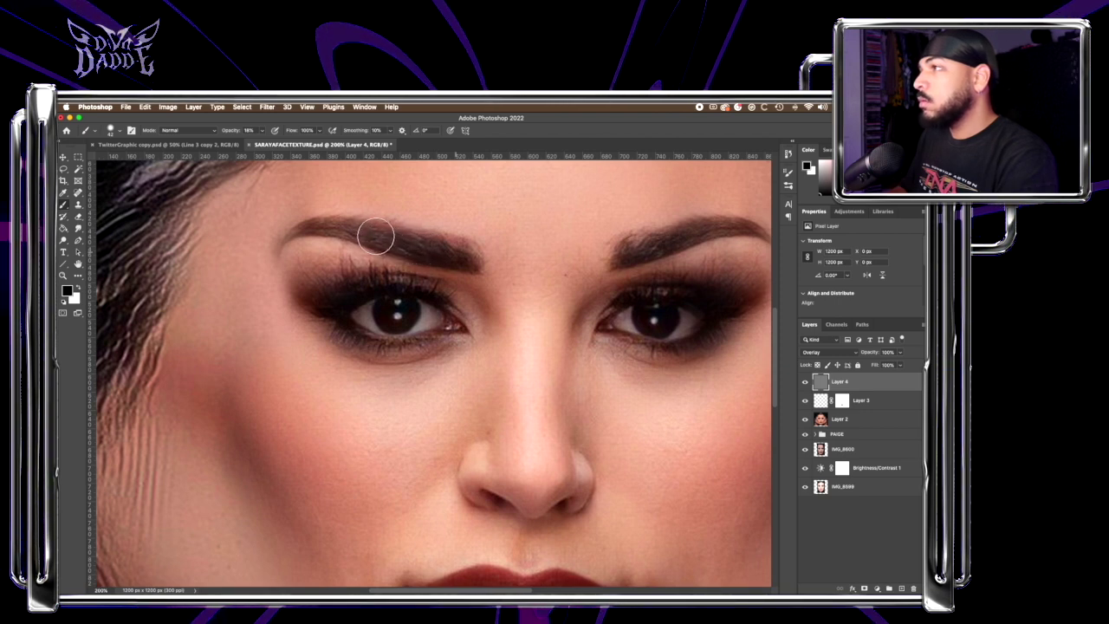
pyautogui.moveTo(374, 236)
pyautogui.mouseDown()
pyautogui.moveTo(350, 230)
pyautogui.moveTo(276, 267)
pyautogui.mouseUp()
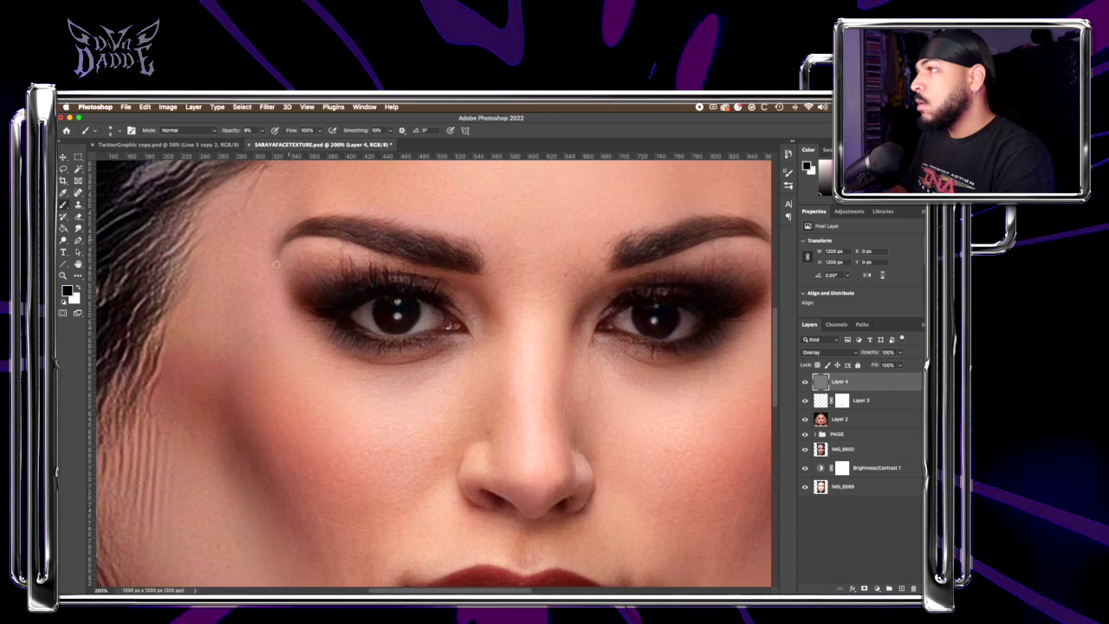
pyautogui.press('super+minus')
pyautogui.press('super+minus')
pyautogui.press('super+minus')
pyautogui.press('super+equal')
pyautogui.press('super+equal')
pyautogui.press('super+s')
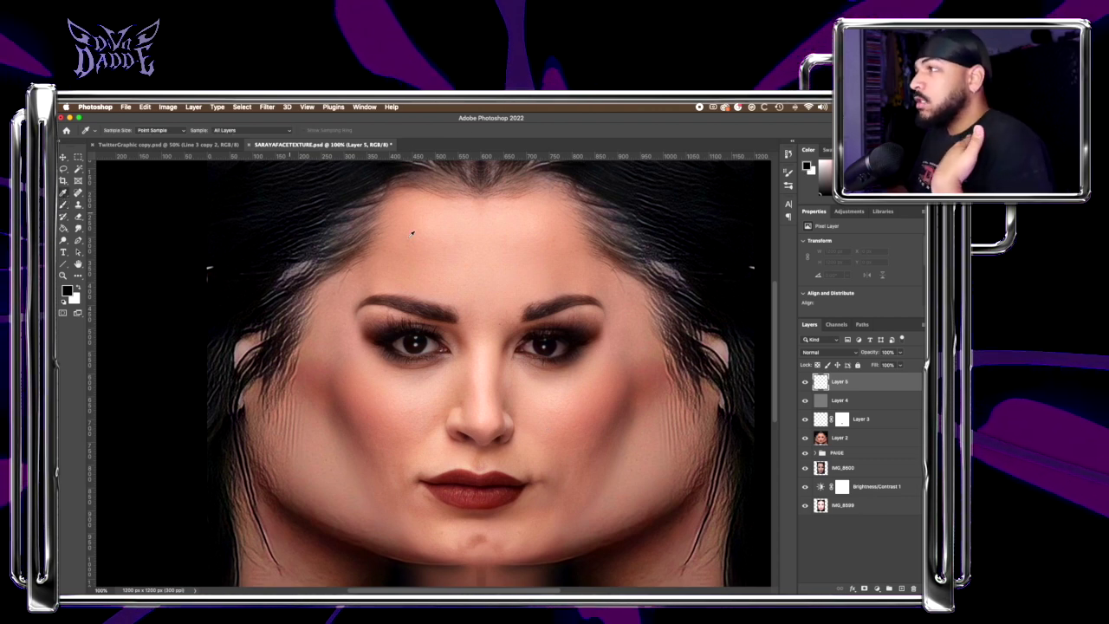
# Sample skin tones from the face and softly paint them over the nose, cheeks and mouth area on Layer 5 at low opacity.
pyautogui.click(439, 254)
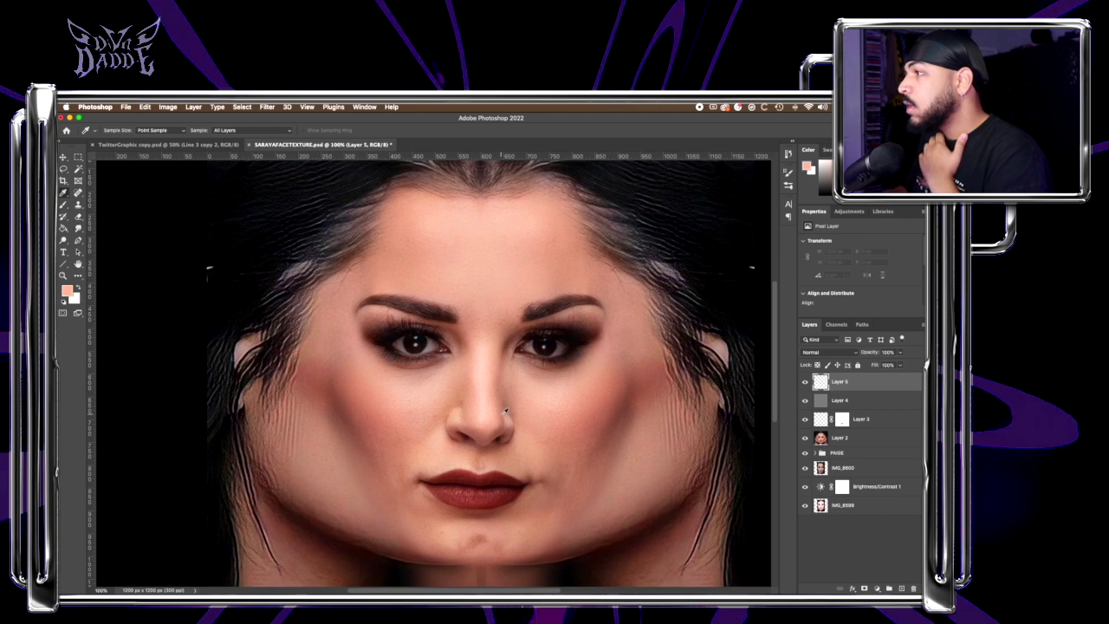
pyautogui.click(471, 425)
pyautogui.press('b')
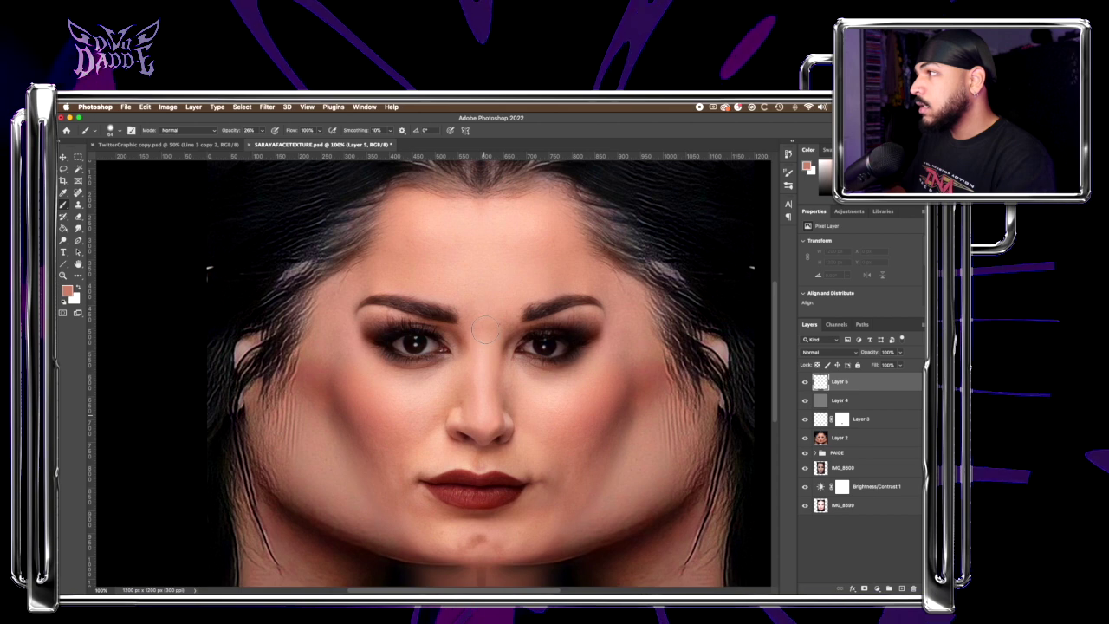
pyautogui.moveTo(485, 320); pyautogui.dragTo(488, 420)
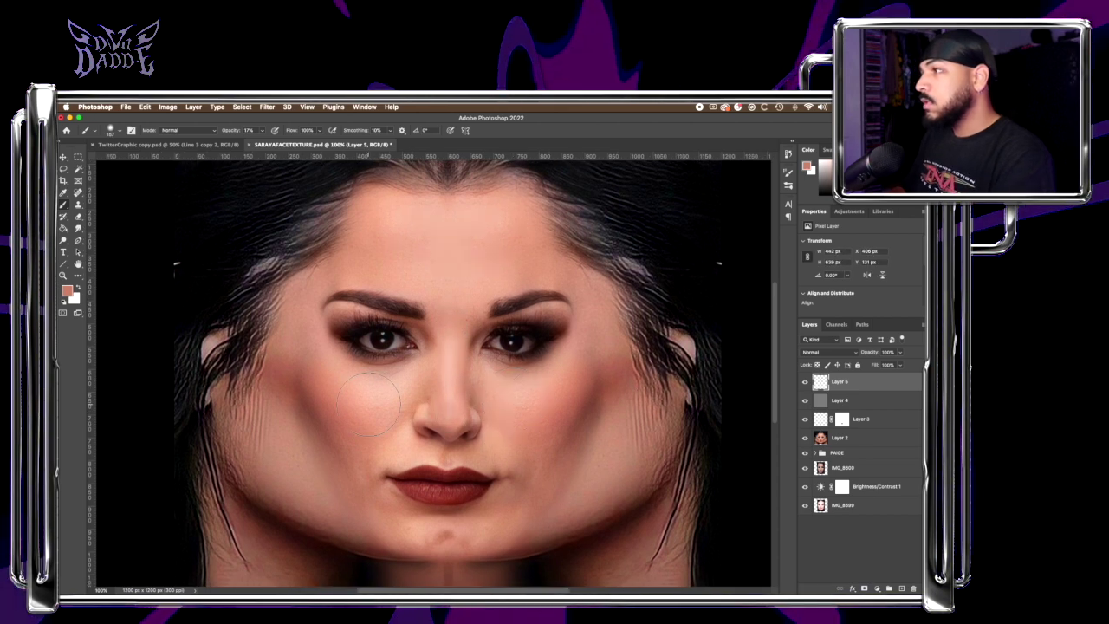
pyautogui.moveTo(369, 401); pyautogui.dragTo(335, 507)
pyautogui.moveTo(475, 483); pyautogui.dragTo(472, 485)
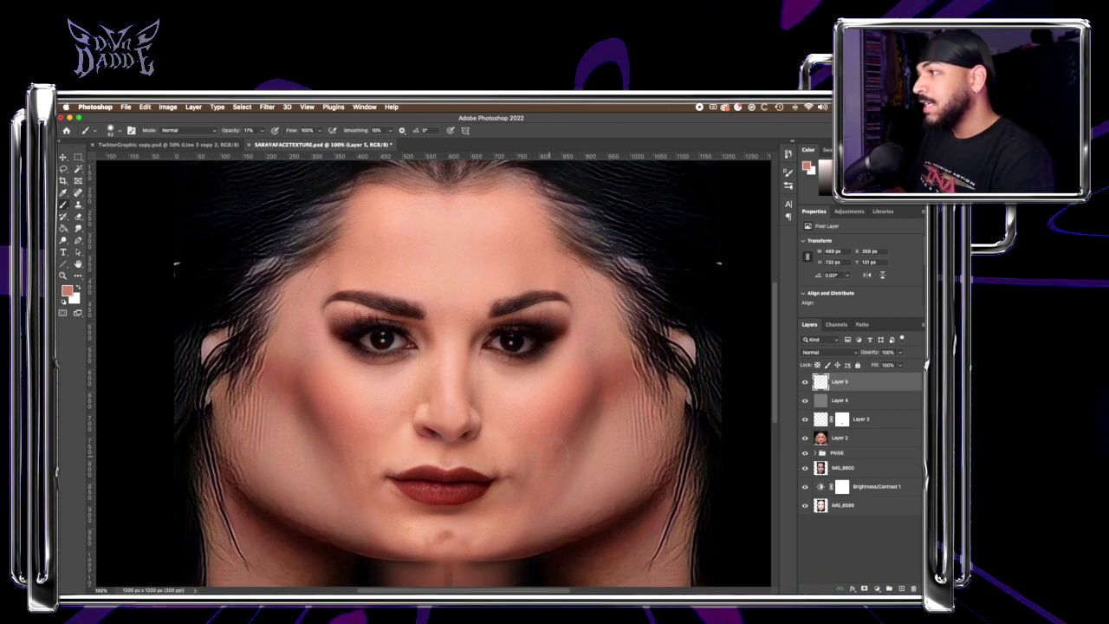
# Rename the gray Overlay layer, Layer 4, as BRIGHTNESS.
pyautogui.press('super+equal')
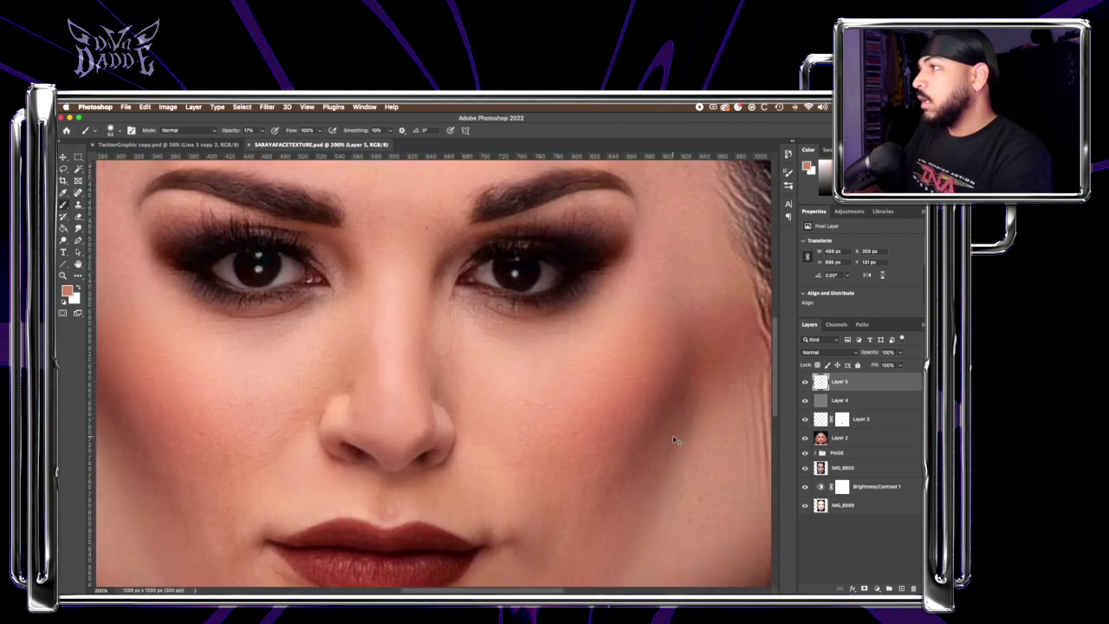
pyautogui.click(839, 402)
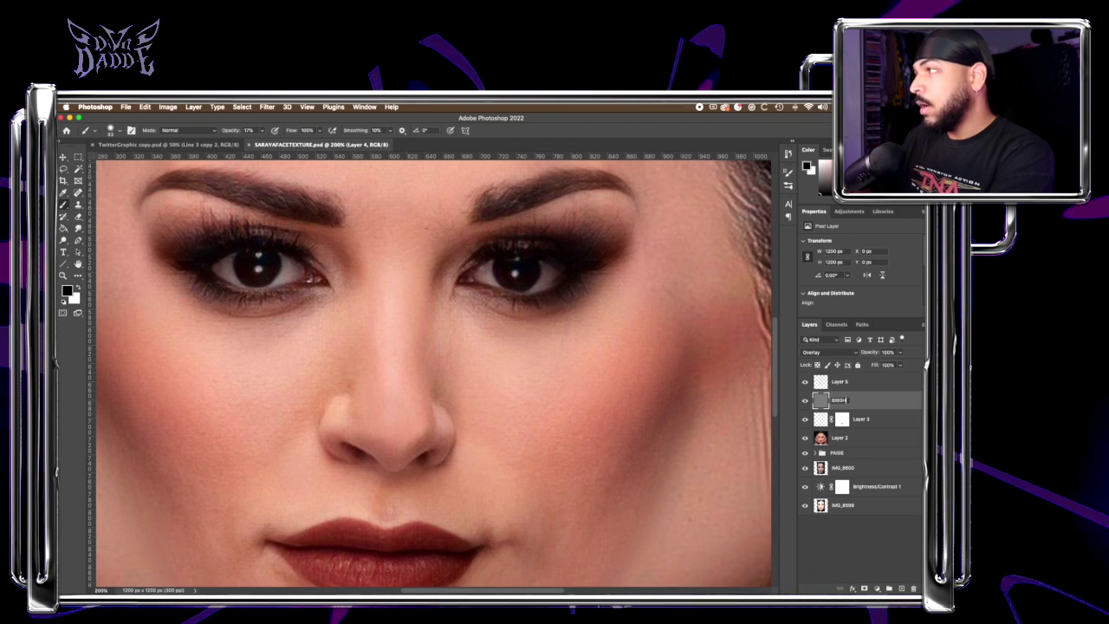
pyautogui.write('SS')
pyautogui.press('Return')
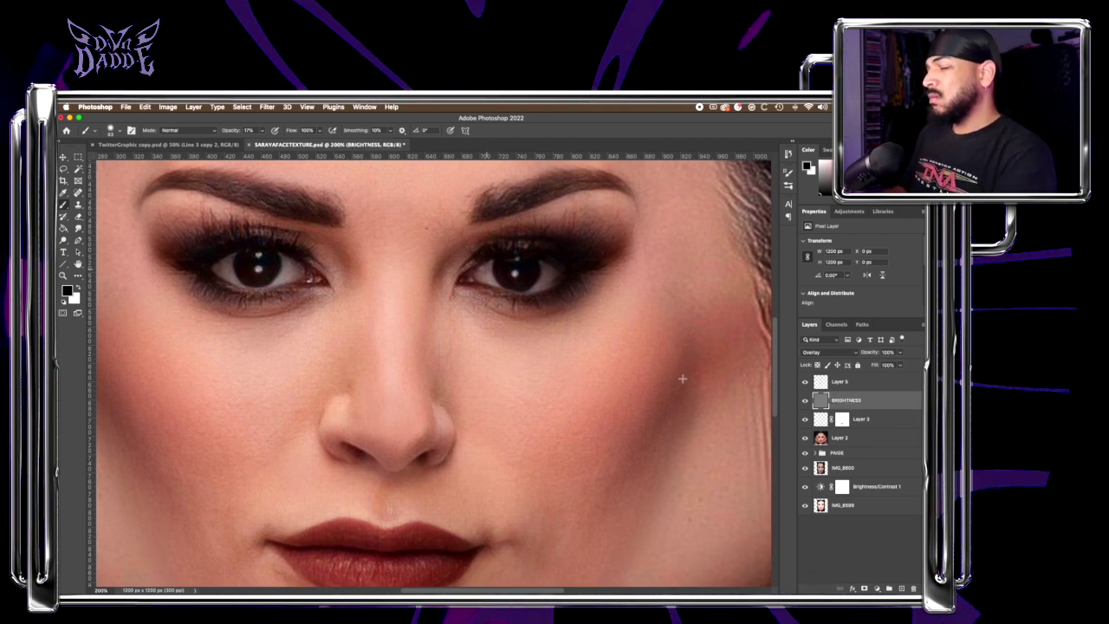
# Brighten the dark inner eye corners and lips on the BRIGHTNESS layer with a soft white brush at 4% opacity, and save the document.
pyautogui.moveTo(493, 273); pyautogui.dragTo(486, 277)
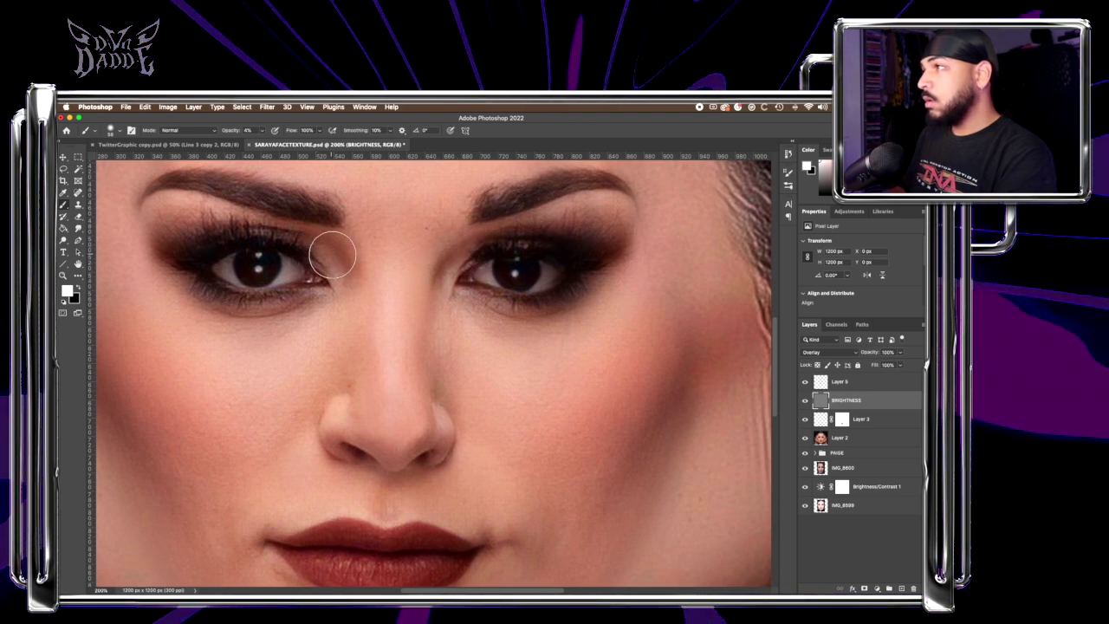
pyautogui.scroll(-3, 468, 372)
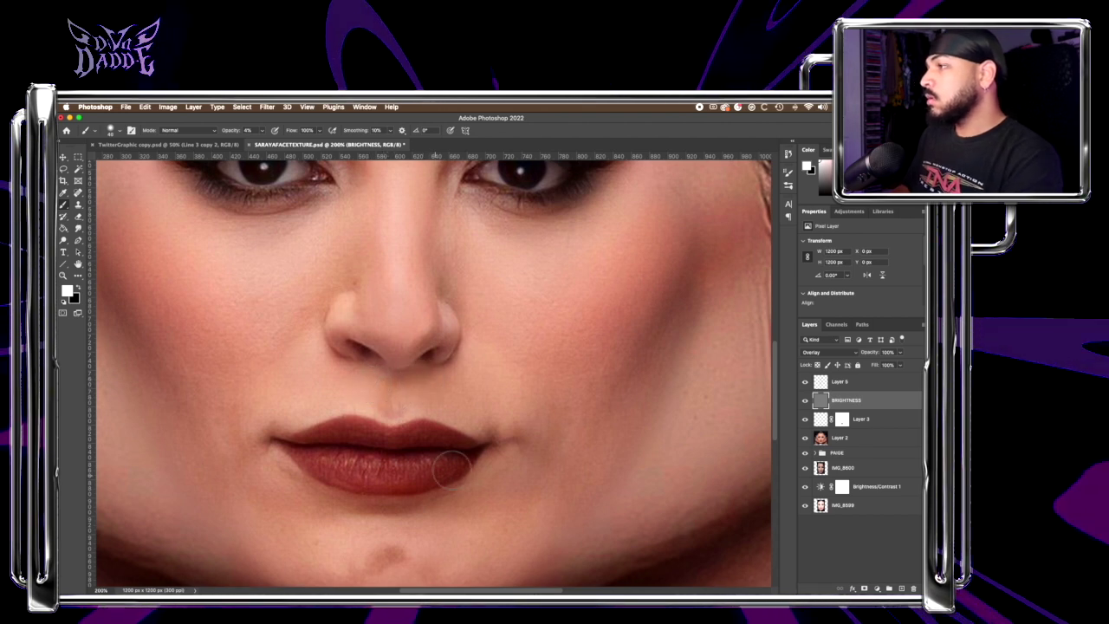
pyautogui.press('super+minus')
pyautogui.press('super+minus')
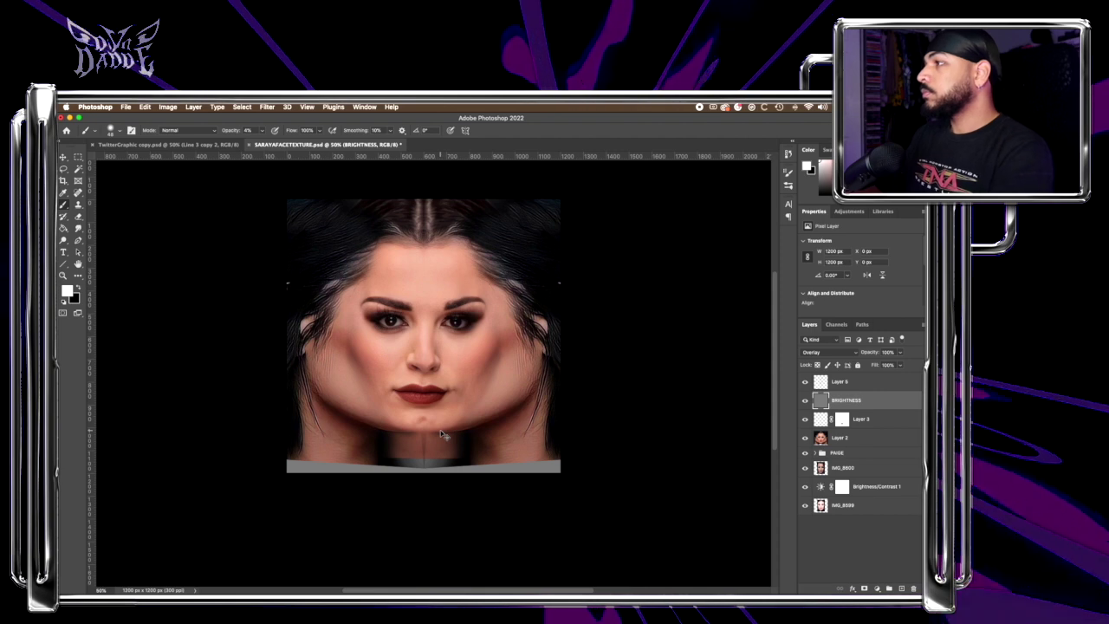
pyautogui.press('super+equal')
pyautogui.press('super+equal')
pyautogui.press('super+s')
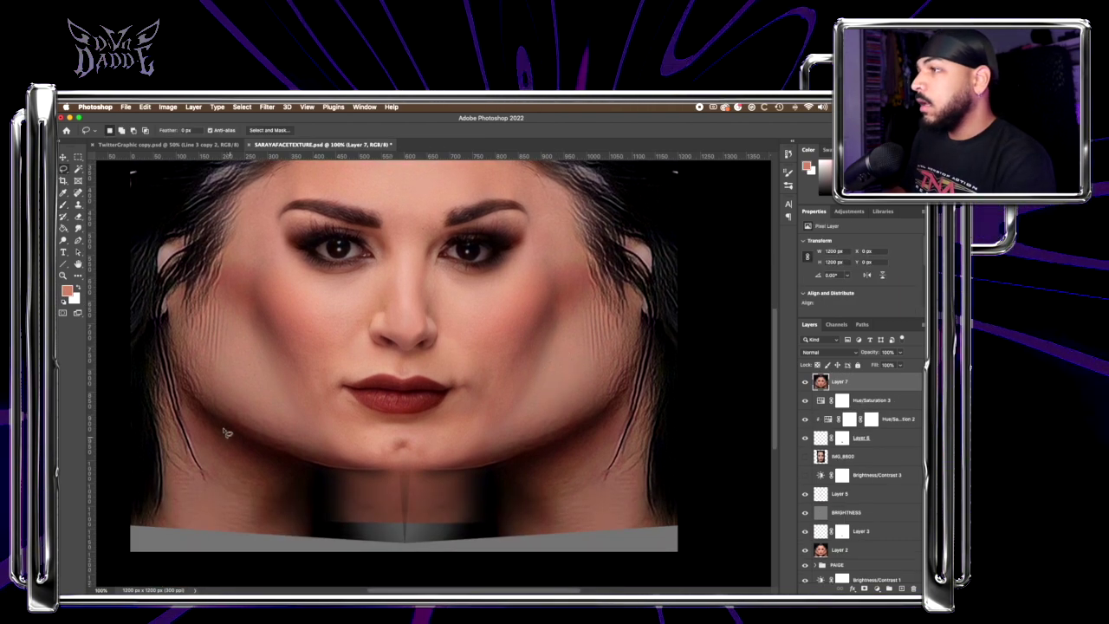
# Lasso the dark neck area beneath the jawline on Layer 7 and replace it with a Content-Aware fill at 100% opacity.
pyautogui.press('l')
pyautogui.moveTo(210, 420); pyautogui.dragTo(214, 408)
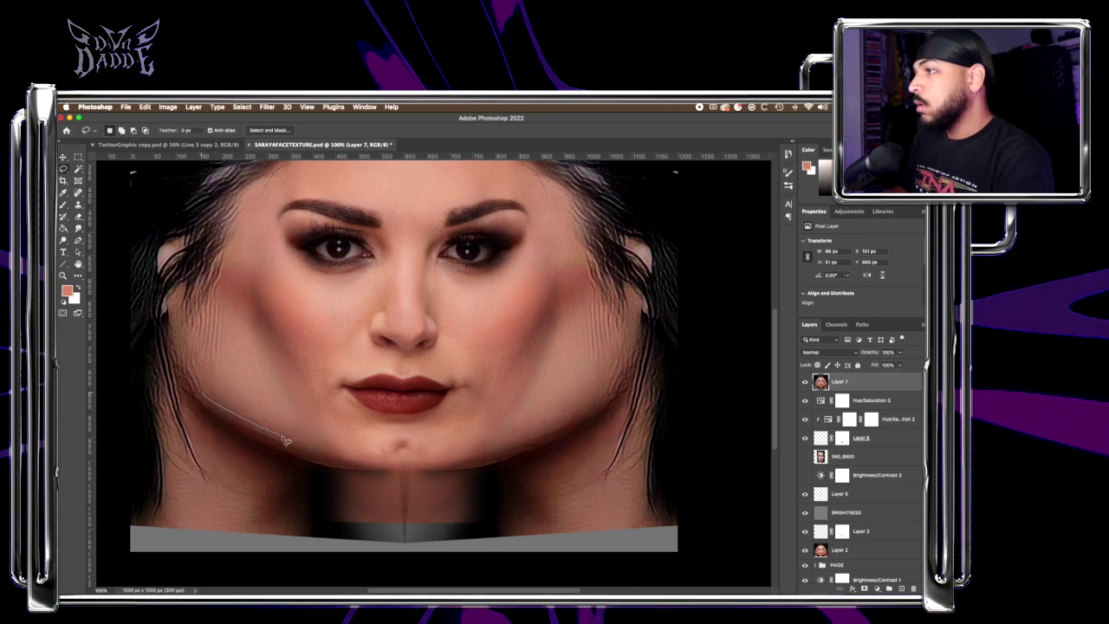
pyautogui.moveTo(349, 463)
pyautogui.mouseDown()
pyautogui.moveTo(449, 468)
pyautogui.moveTo(530, 442)
pyautogui.mouseUp()
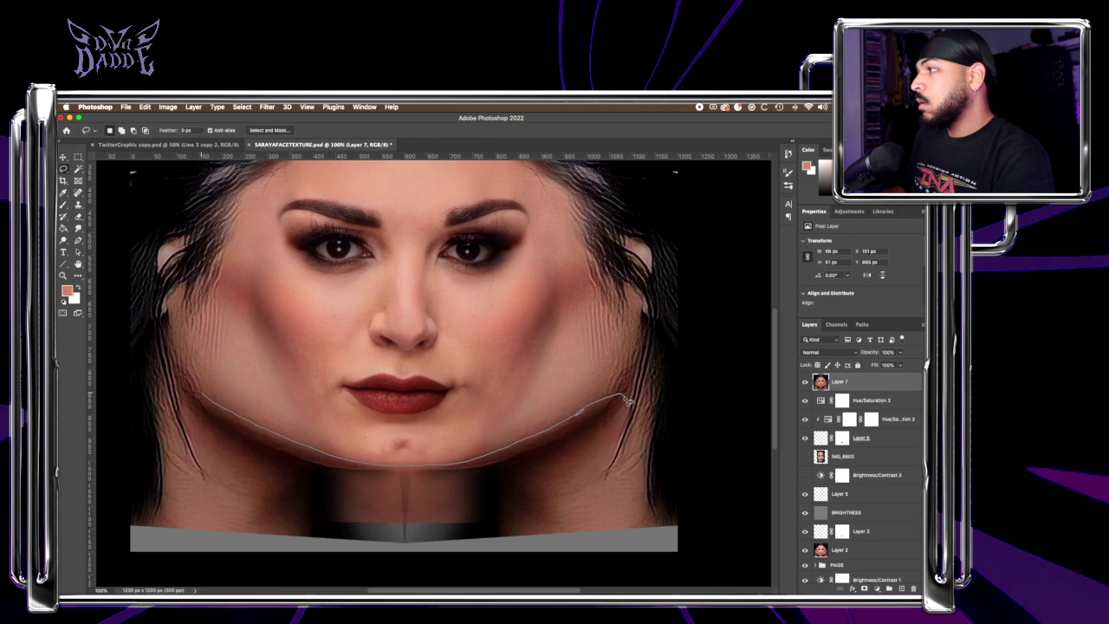
pyautogui.moveTo(626, 401); pyautogui.dragTo(620, 424)
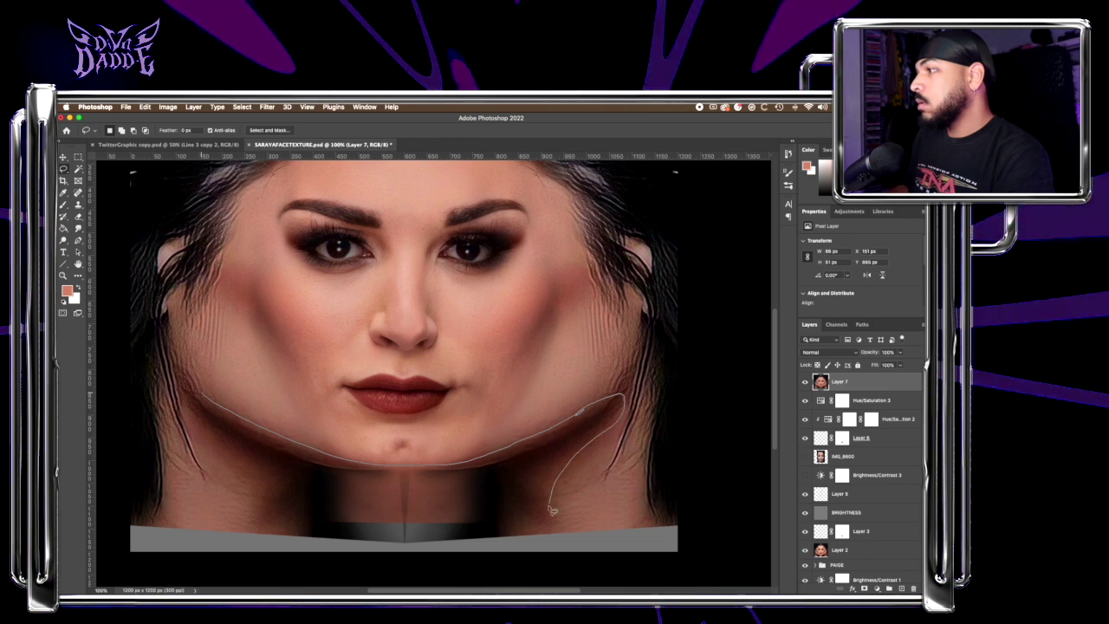
pyautogui.moveTo(539, 534)
pyautogui.mouseDown()
pyautogui.moveTo(363, 548)
pyautogui.moveTo(256, 535)
pyautogui.mouseUp()
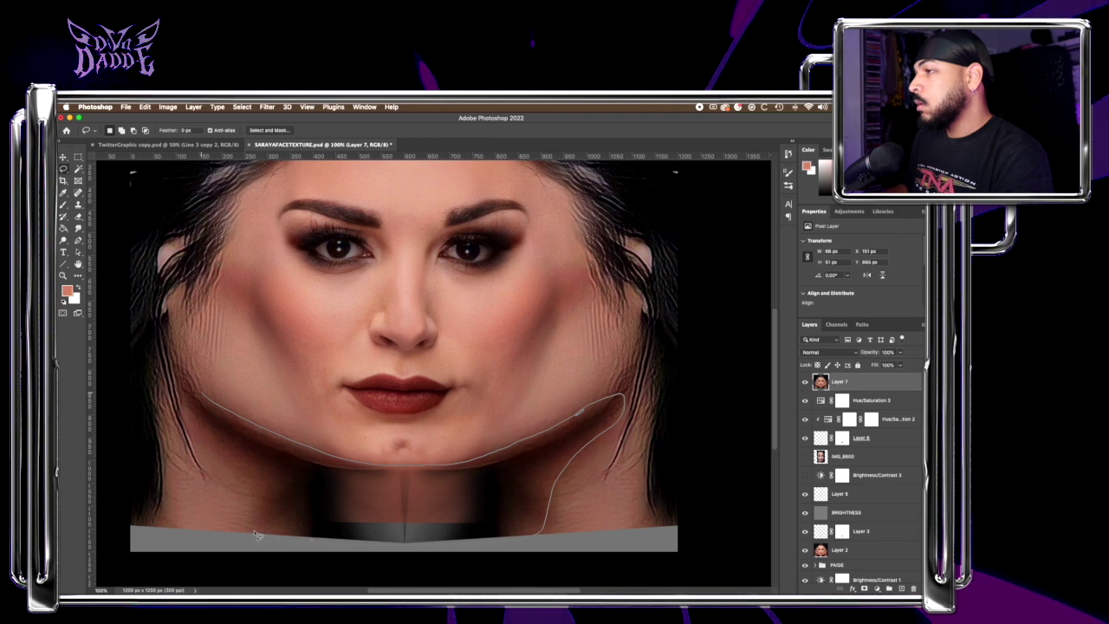
pyautogui.moveTo(234, 466); pyautogui.dragTo(193, 395)
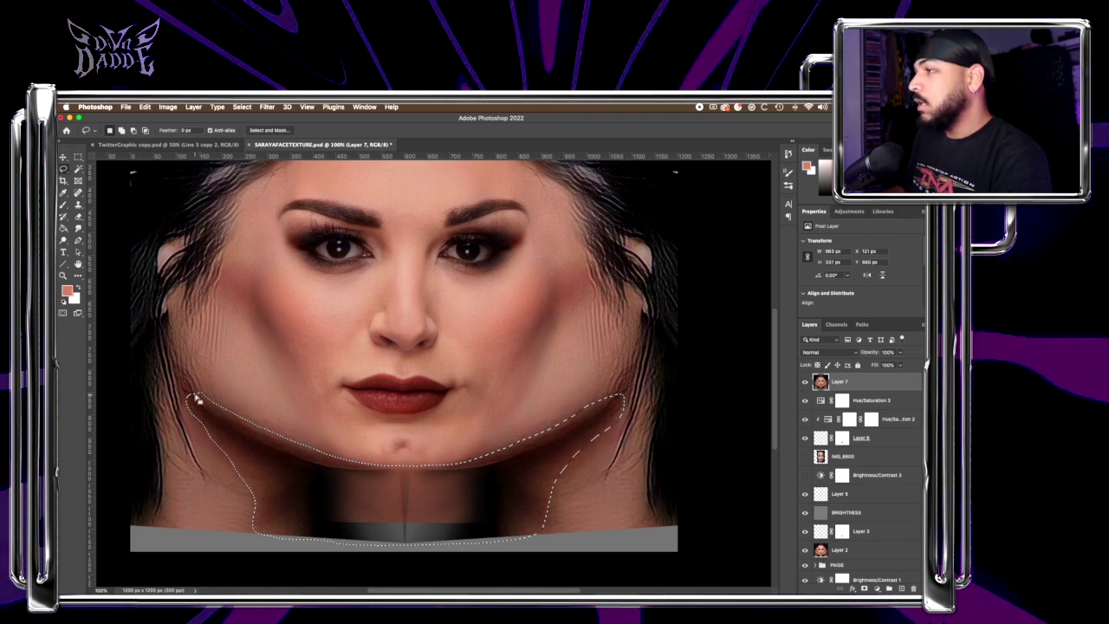
pyautogui.rightClick(368, 494)
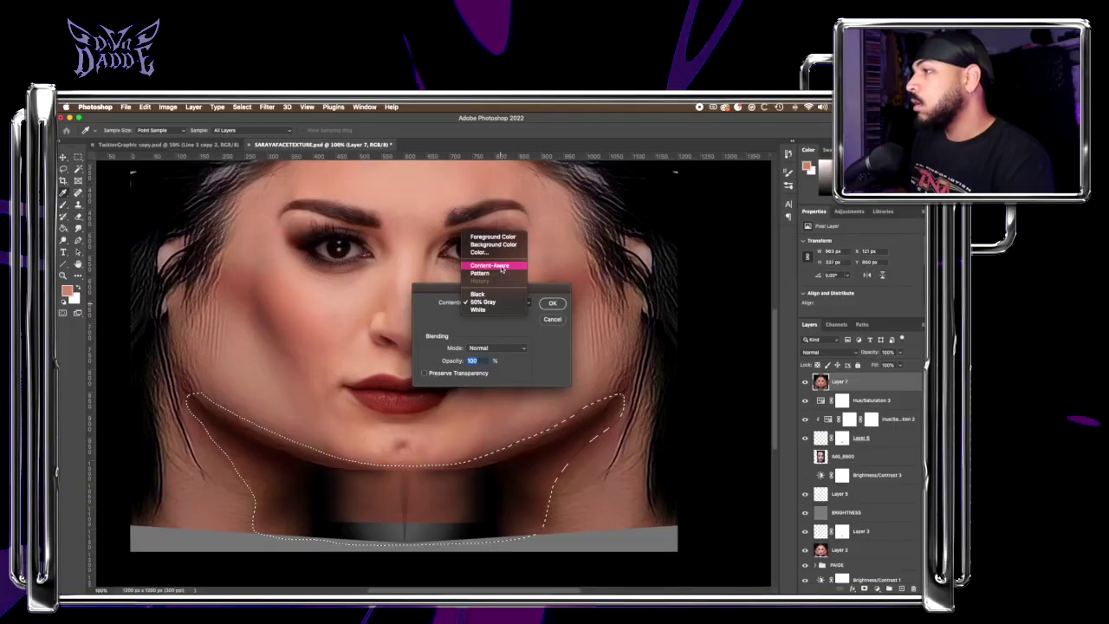
pyautogui.click(485, 260)
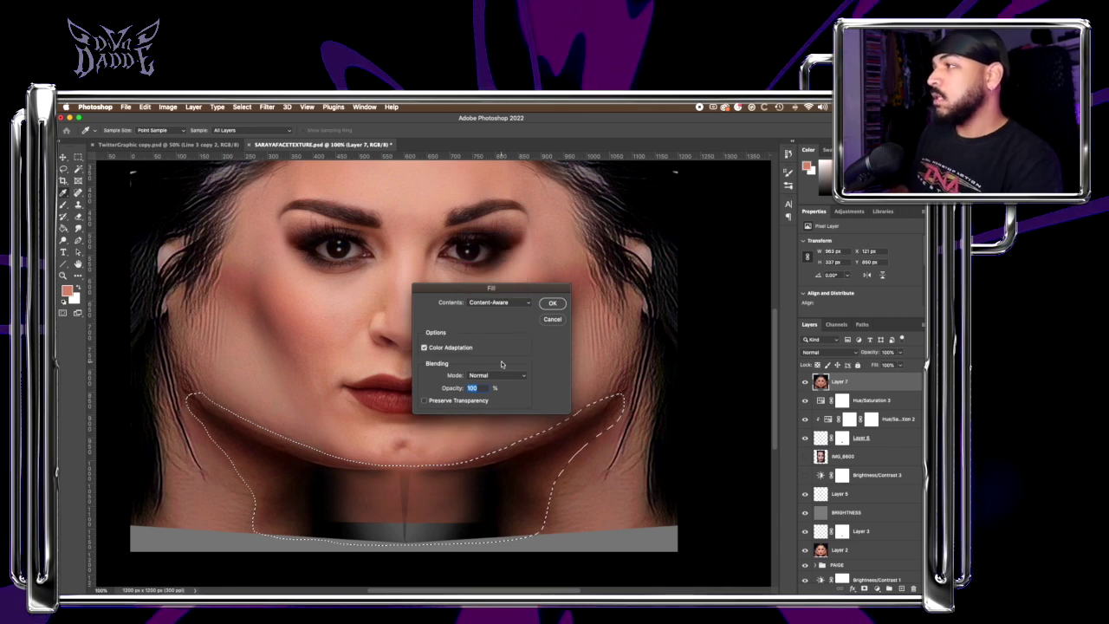
pyautogui.click(553, 303)
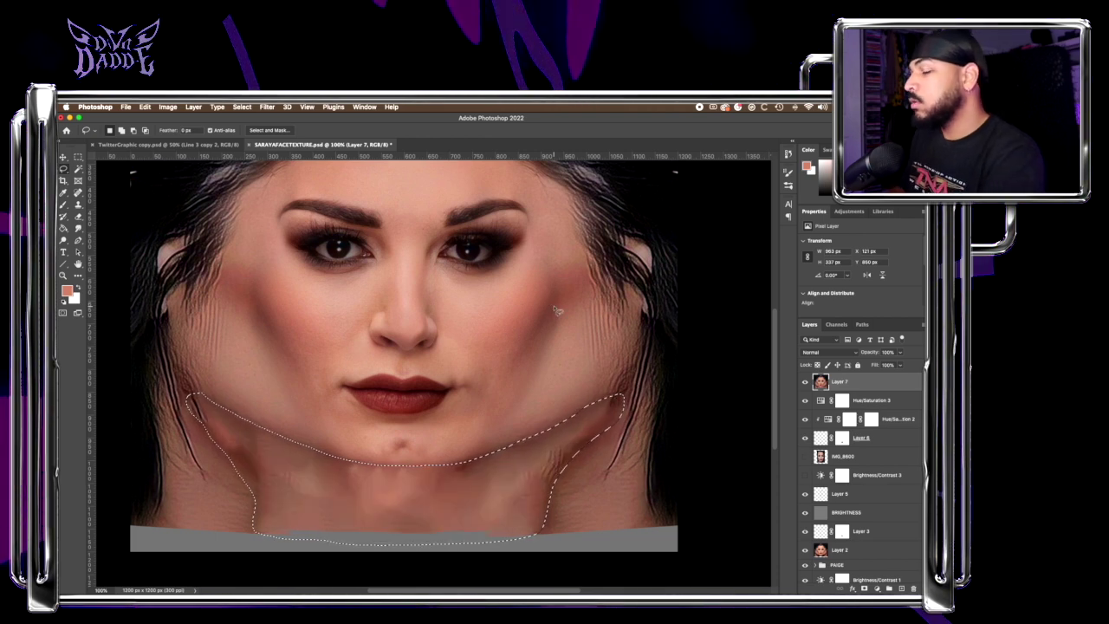
# Select the dark leftover patch on the right side of the neck and replace it with a Content-Aware fill.
pyautogui.moveTo(615, 397); pyautogui.dragTo(557, 516)
pyautogui.rightClick(557, 515)
pyautogui.click(590, 529)
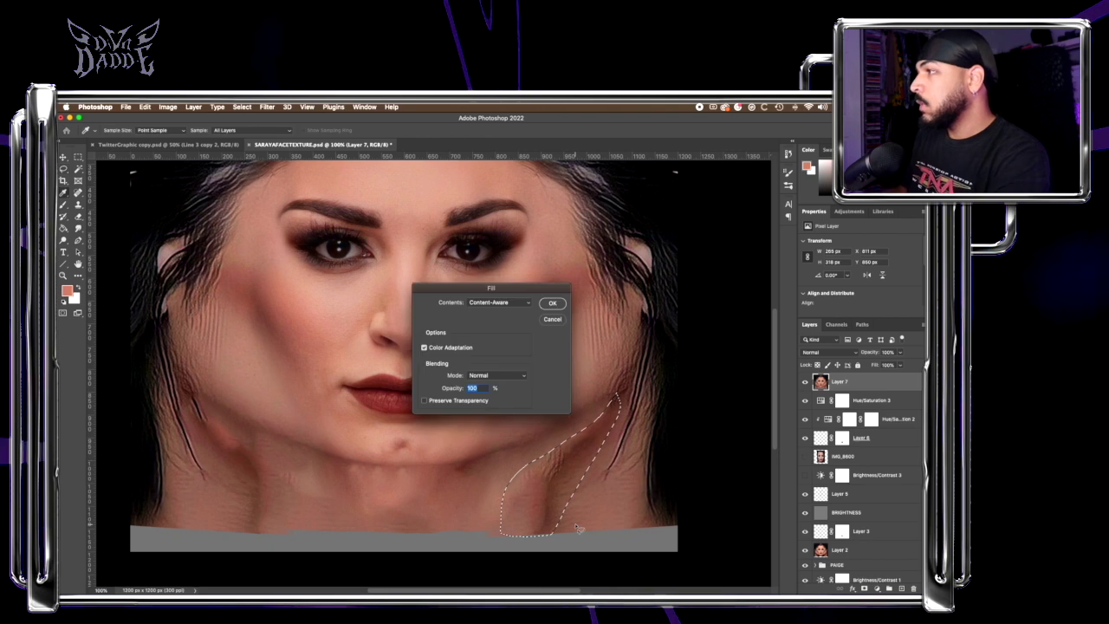
pyautogui.press('Return')
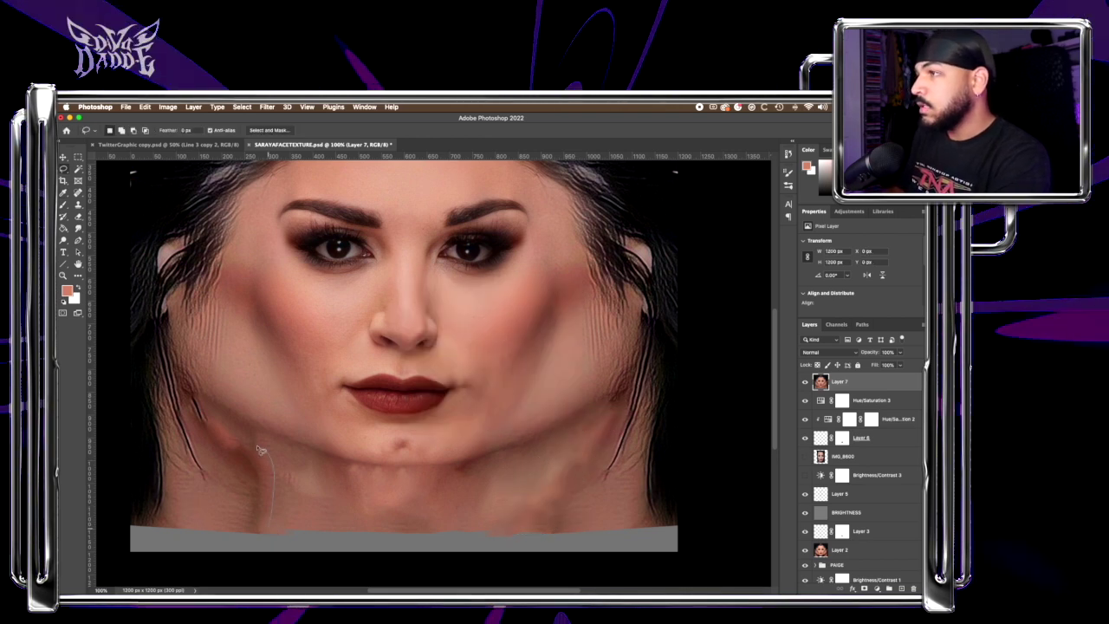
# Select the dark leftover patch on the left side of the neck and replace it with a Content-Aware fill.
pyautogui.moveTo(263, 451); pyautogui.dragTo(223, 422)
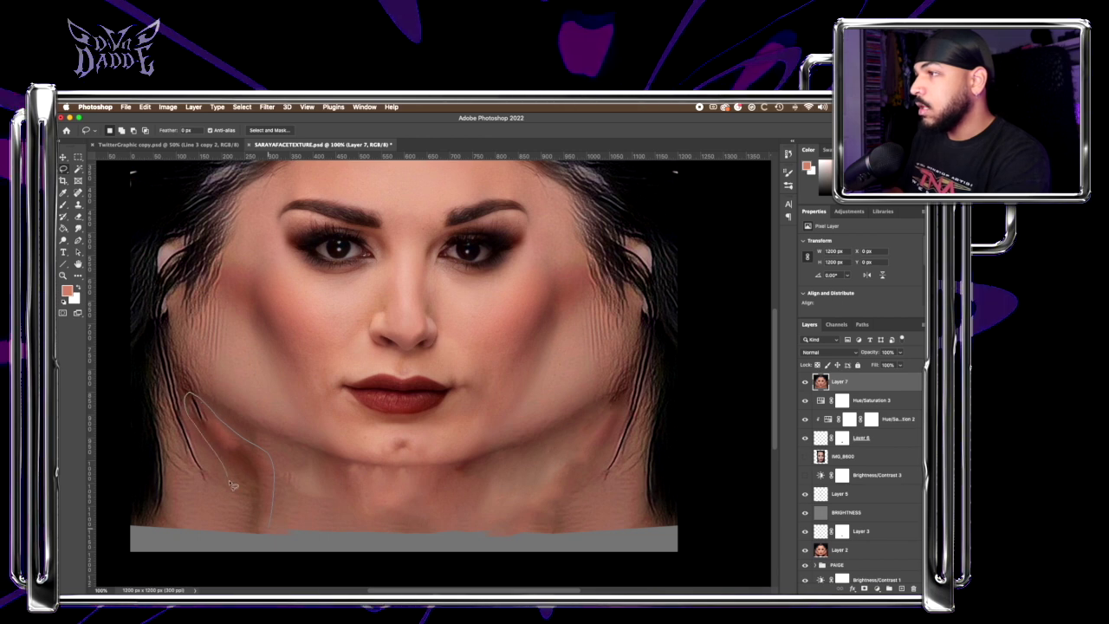
pyautogui.moveTo(270, 537); pyautogui.dragTo(264, 531)
pyautogui.rightClick(258, 500)
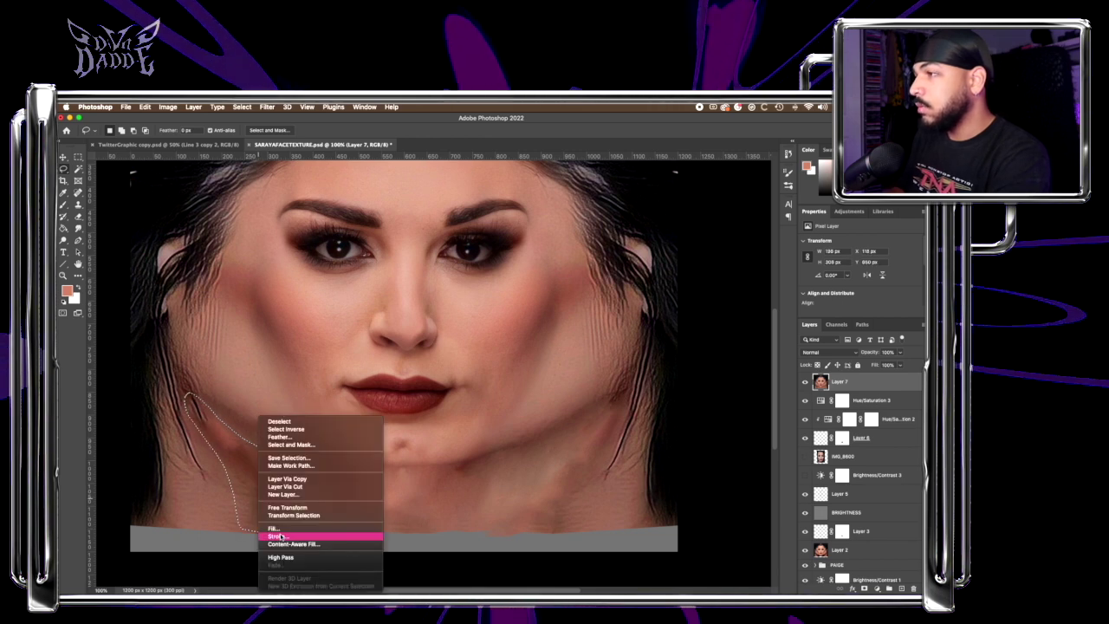
pyautogui.click(276, 528)
pyautogui.press('Return')
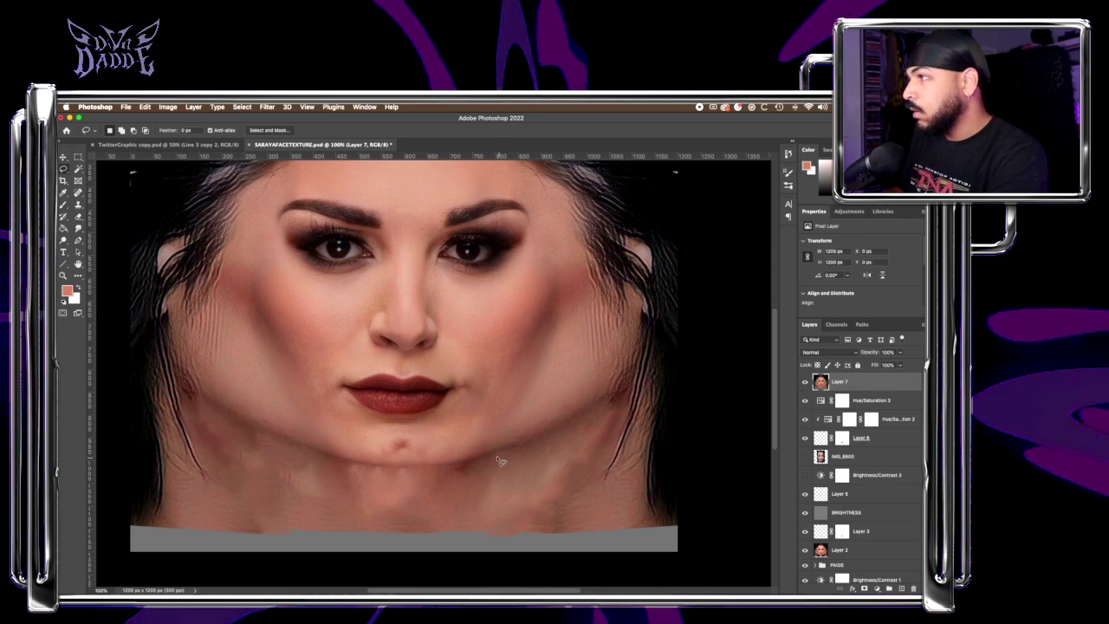
# Remove the vertical line artifacts beside the hair on the outer cheek with a Content-Aware fill, deselect, and save the document.
pyautogui.scroll(2, 546, 500)
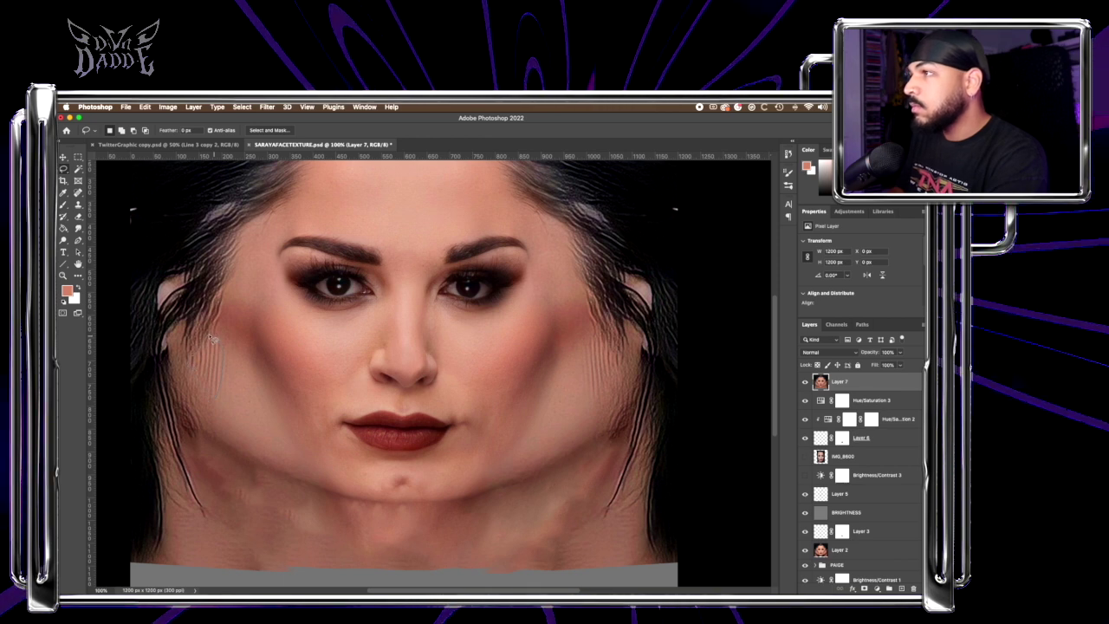
pyautogui.moveTo(192, 373); pyautogui.dragTo(208, 349)
pyautogui.rightClick(208, 348)
pyautogui.click(219, 459)
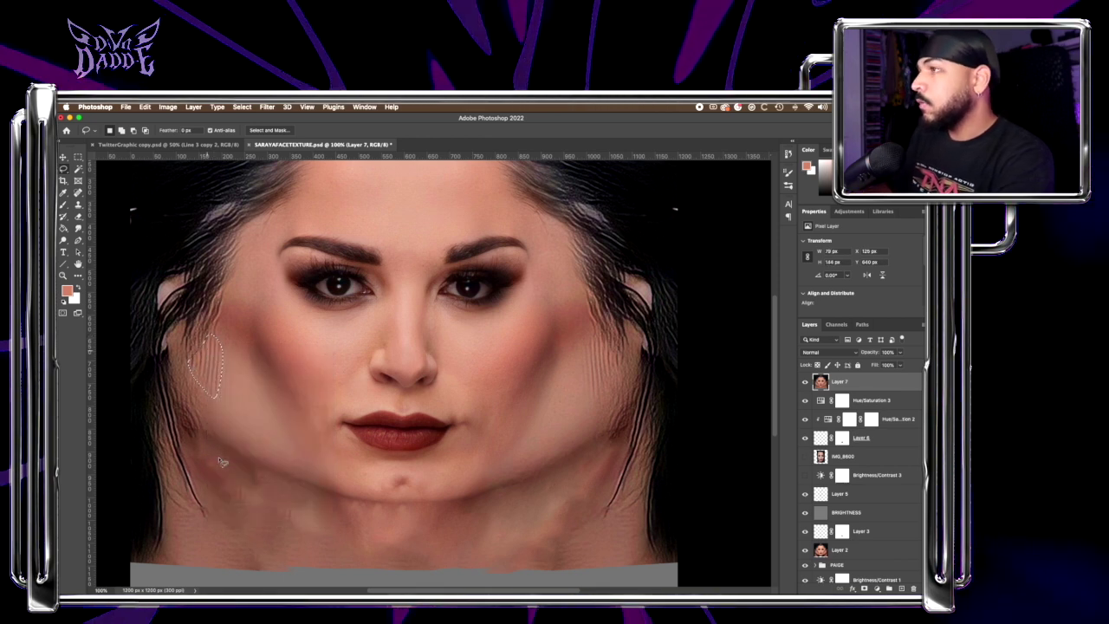
pyautogui.press('Return')
pyautogui.press('super+d')
pyautogui.scroll(2, 564, 324)
pyautogui.press('super+minus')
pyautogui.press('super+minus')
pyautogui.press('super+minus')
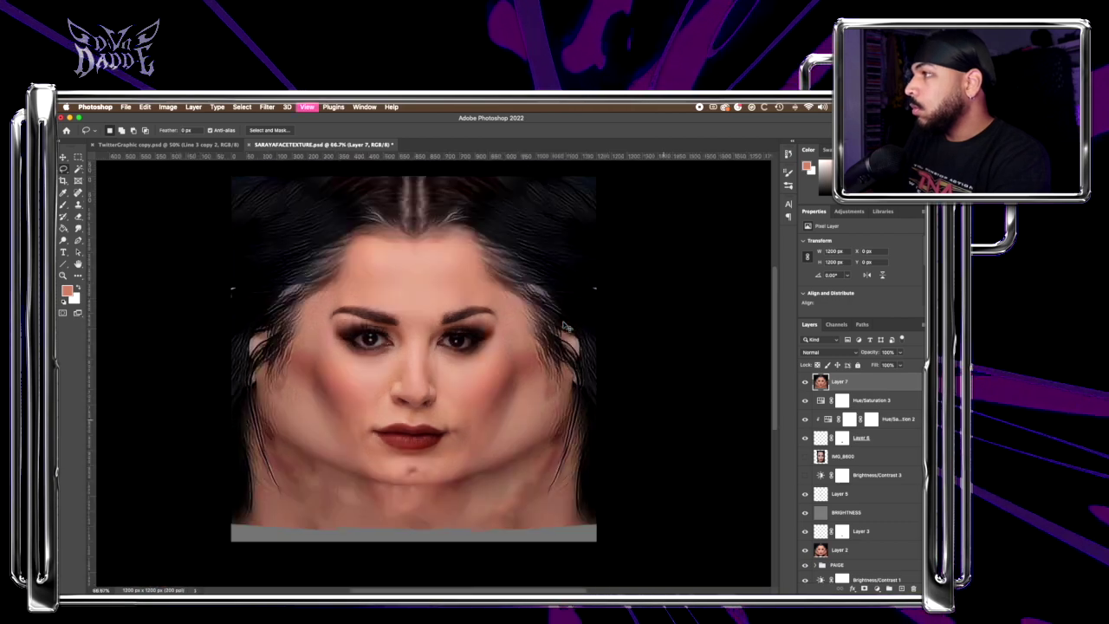
pyautogui.press('super+plus')
pyautogui.press('super+plus')
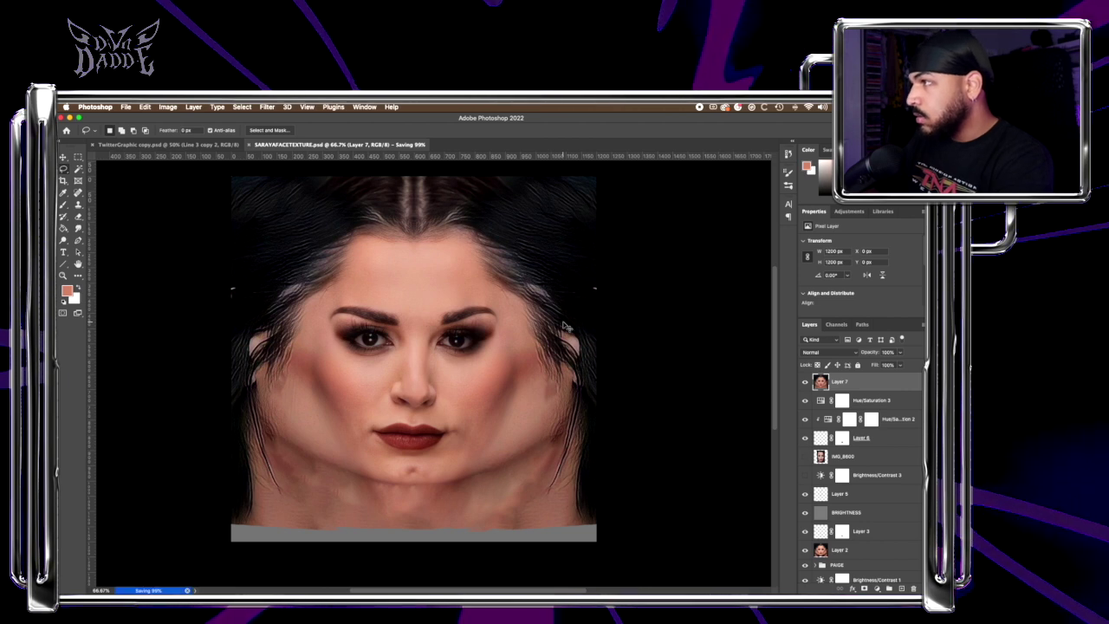
# Duplicate Layer 7, keeping the default copy name.
pyautogui.press('super+minus')
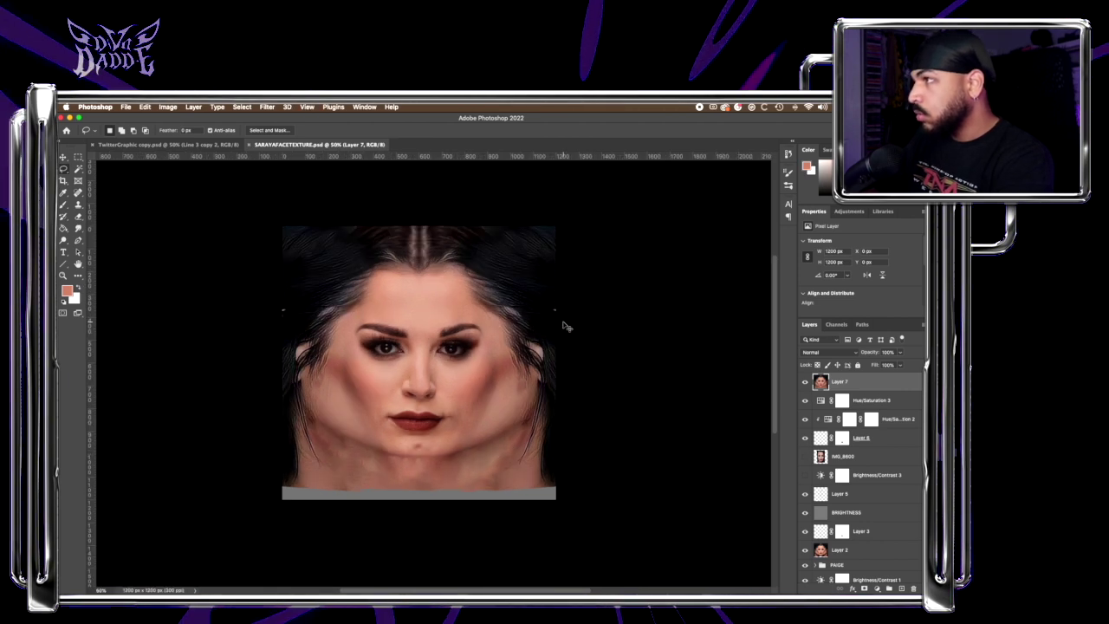
pyautogui.press('super+plus')
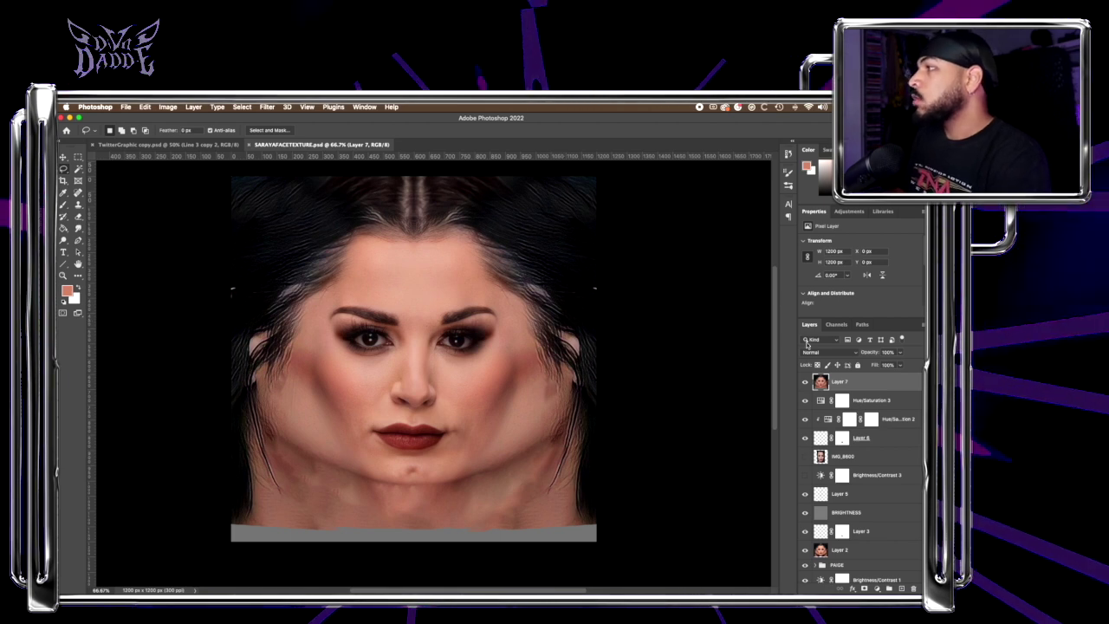
pyautogui.rightClick(853, 383)
pyautogui.click(767, 231)
pyautogui.press('Return')
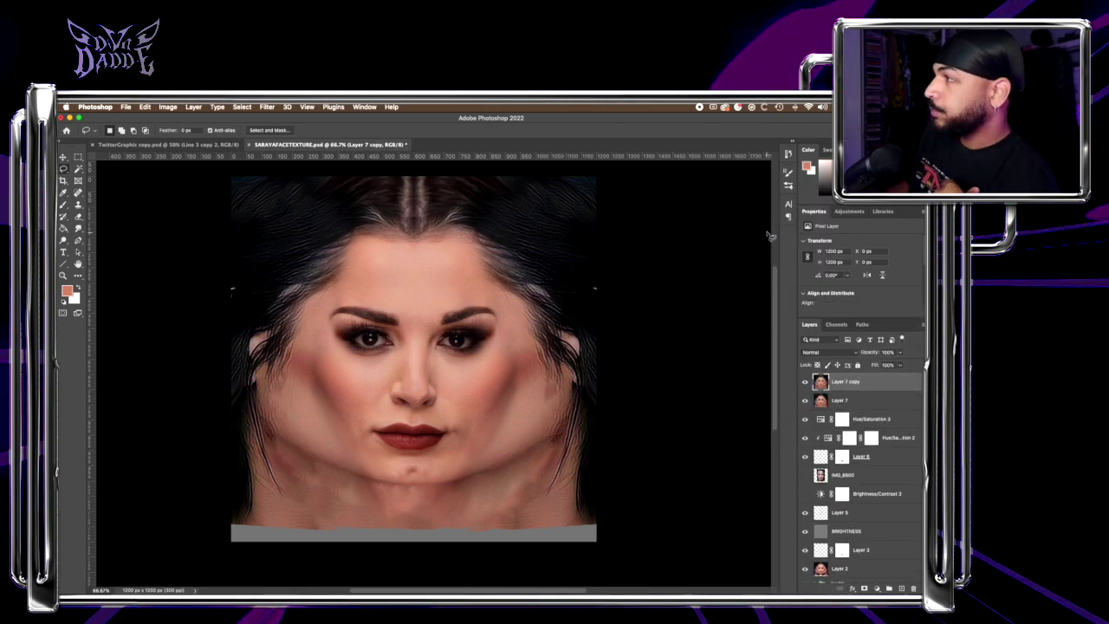
# Apply a High Pass filter with a radius of 3.7 pixels to the Layer 7 copy.
pyautogui.click(267, 106)
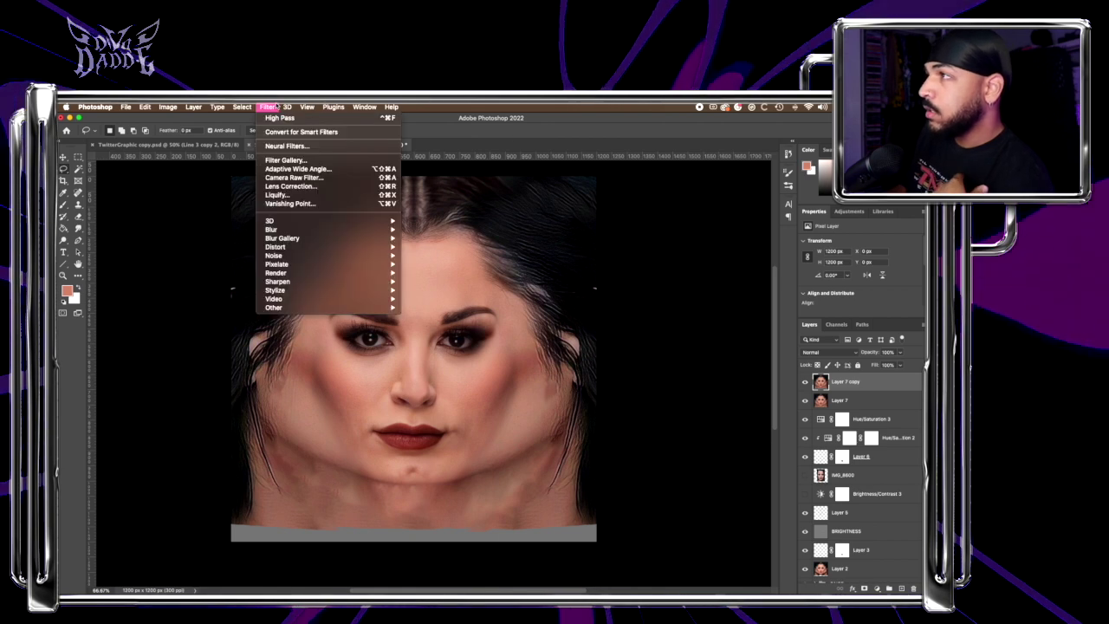
pyautogui.moveTo(329, 307)
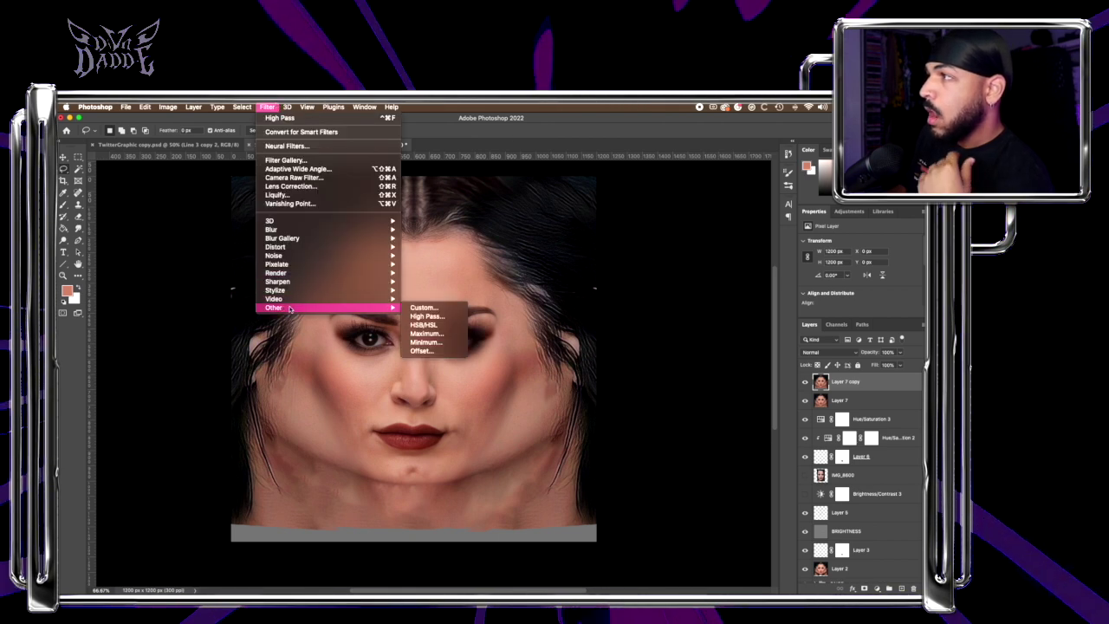
pyautogui.click(418, 317)
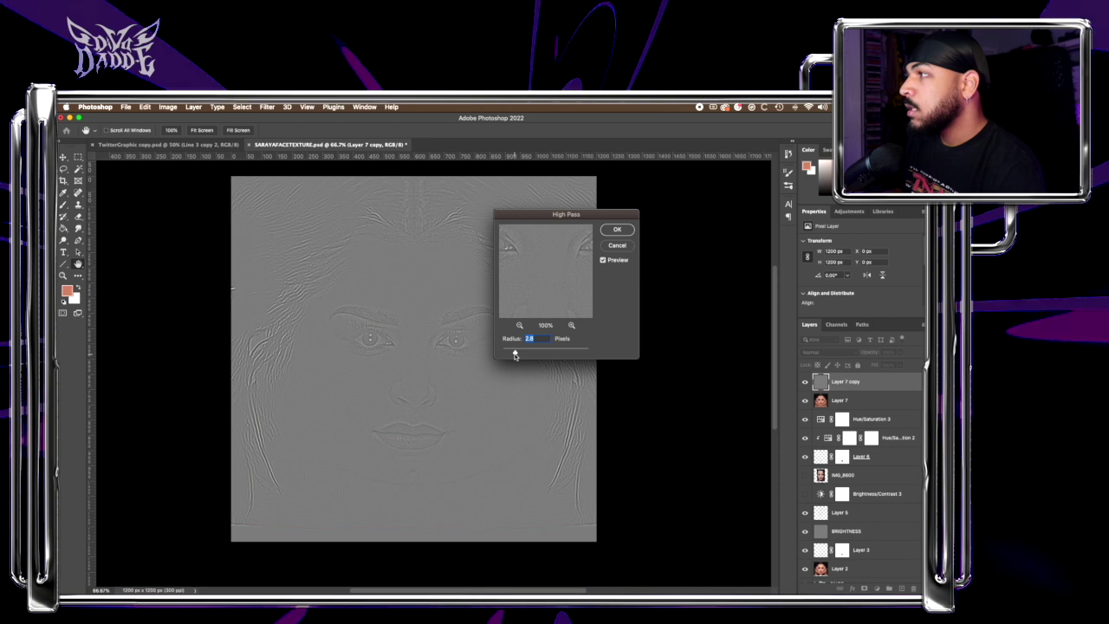
pyautogui.press('super+plus')
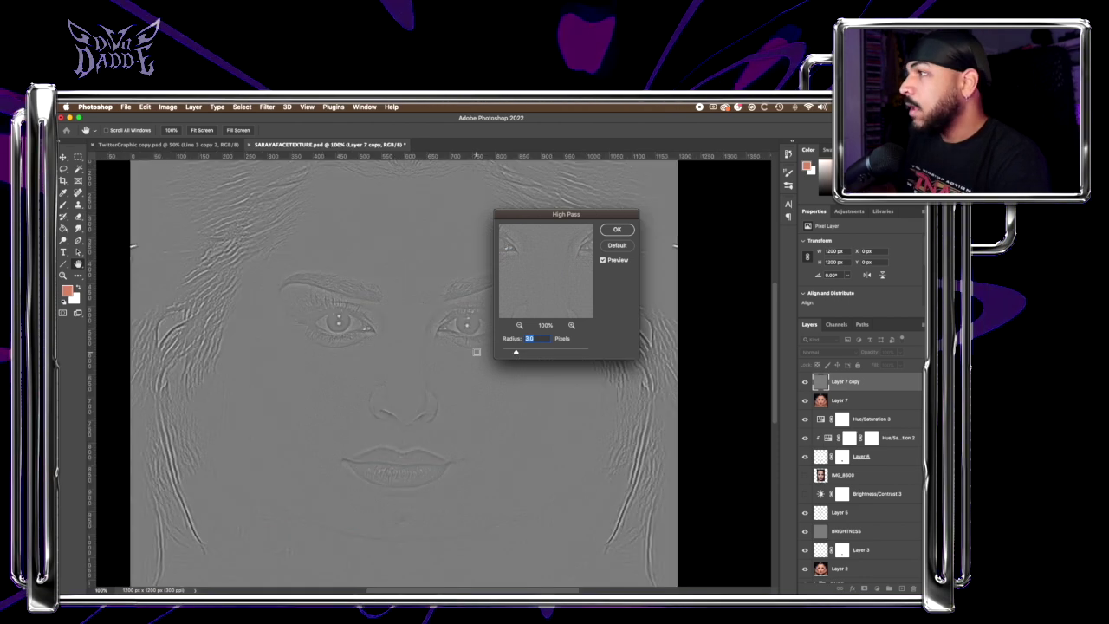
pyautogui.moveTo(516, 352)
pyautogui.mouseDown()
pyautogui.moveTo(503, 352)
pyautogui.moveTo(513, 353)
pyautogui.mouseUp()
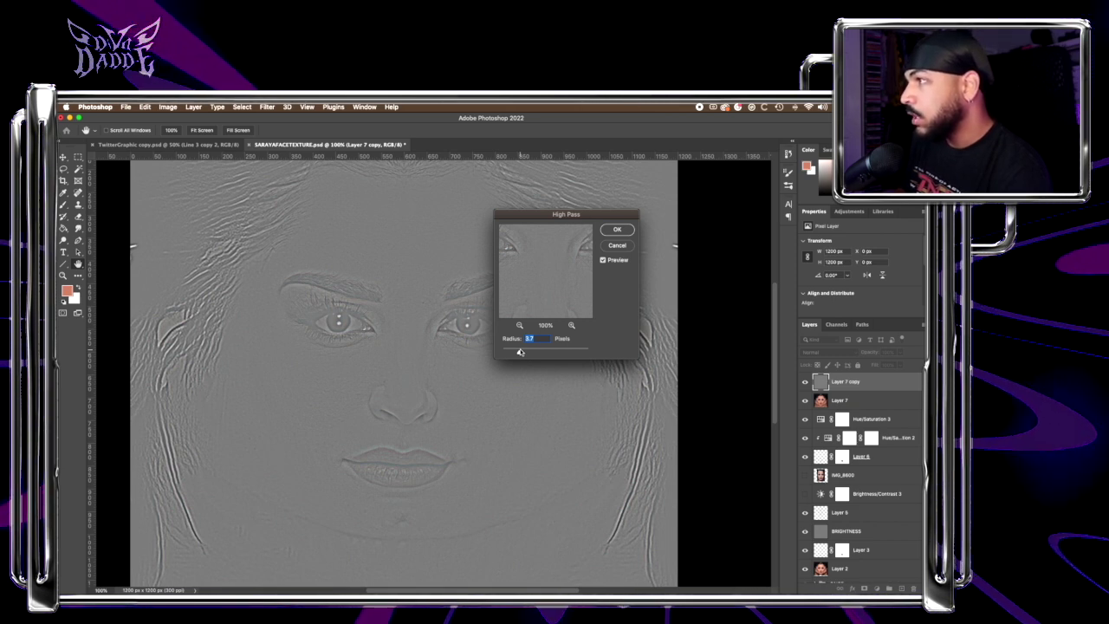
pyautogui.press('Return')
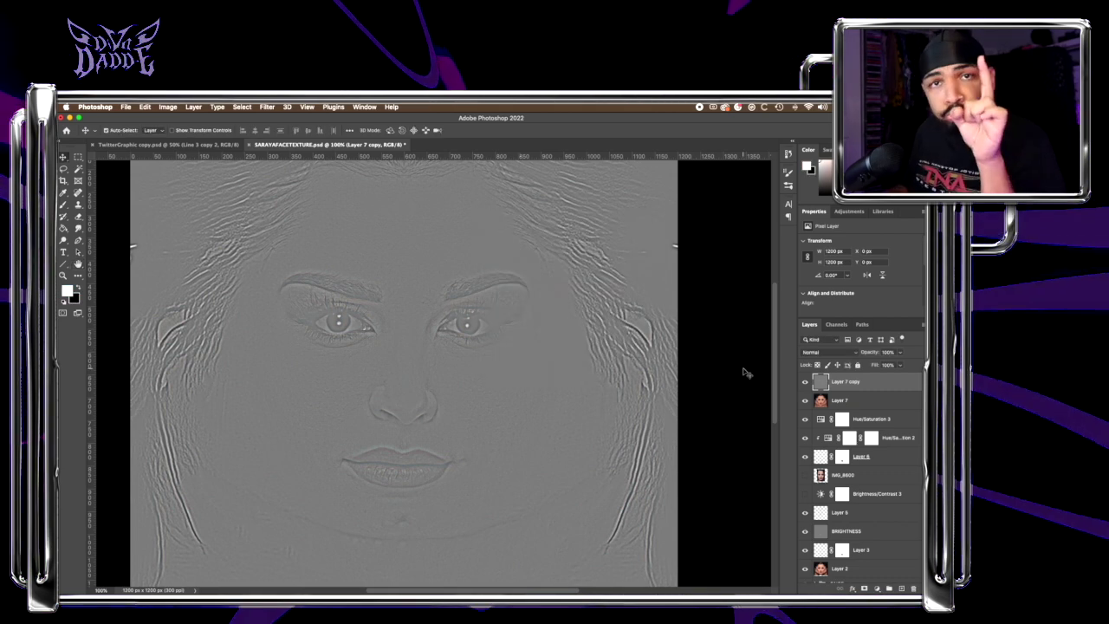
# Set the blend mode of the High Pass layer to Overlay and check the sharpened facial details up close.
pyautogui.click(823, 352)
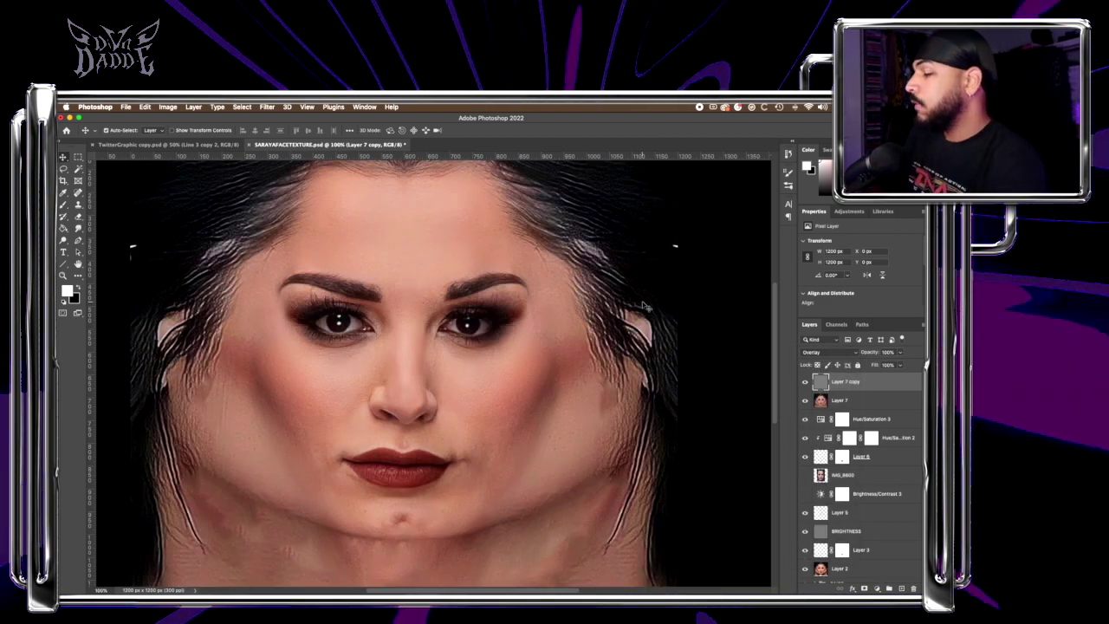
pyautogui.press('super+minus')
pyautogui.press('super+minus')
pyautogui.press('super+minus')
pyautogui.press('super+plus')
pyautogui.press('super+plus')
pyautogui.press('super+plus')
pyautogui.press('super+plus')
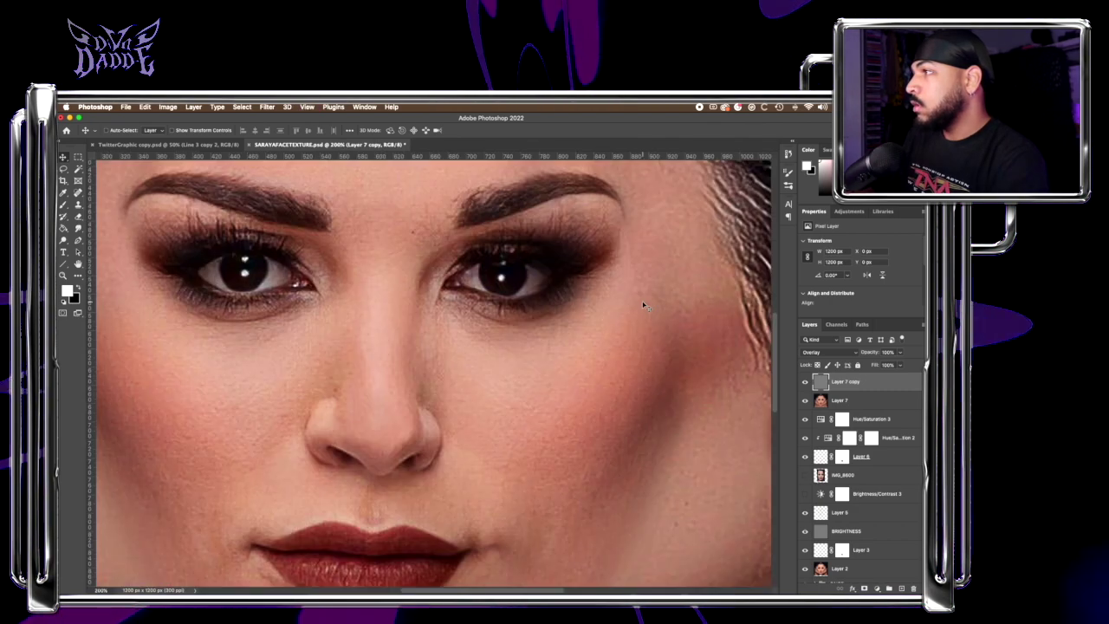
pyautogui.press('super+minus')
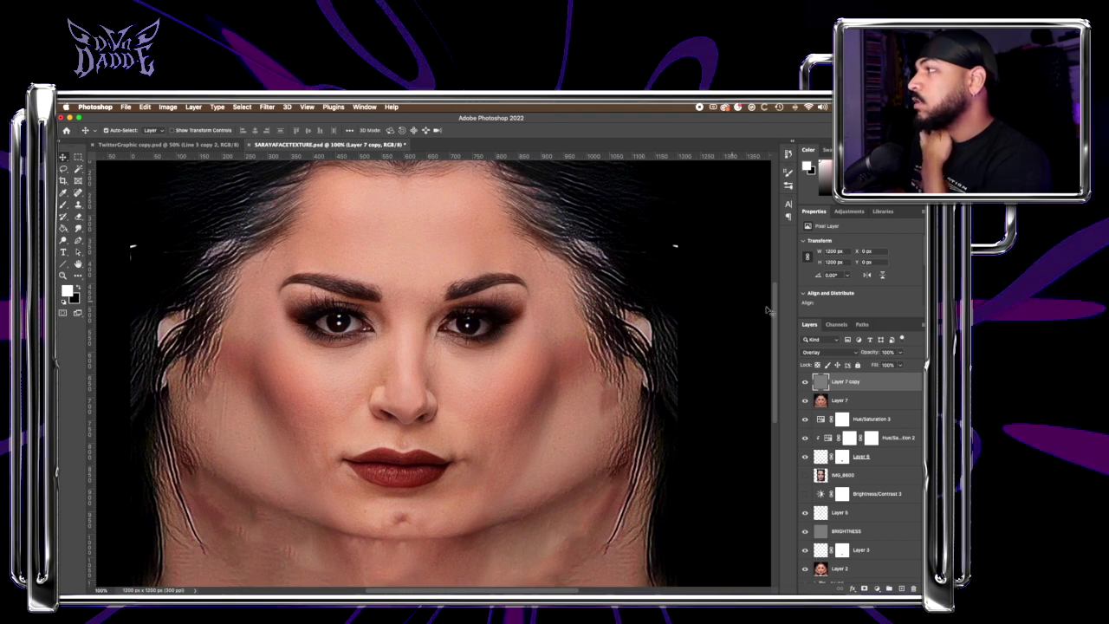
# Lower the opacity of the High Pass layer to soften the sharpening, comparing weaker and stronger settings.
pyautogui.click(900, 352)
pyautogui.moveTo(900, 363)
pyautogui.mouseDown()
pyautogui.moveTo(846, 369)
pyautogui.moveTo(899, 365)
pyautogui.mouseUp()
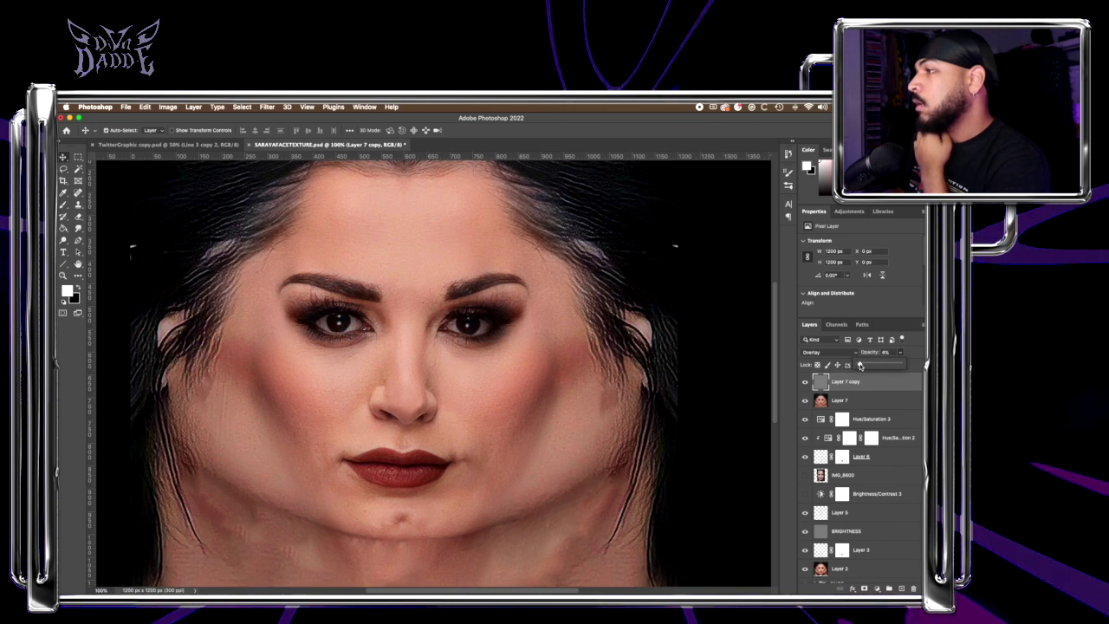
pyautogui.moveTo(897, 363); pyautogui.dragTo(888, 363)
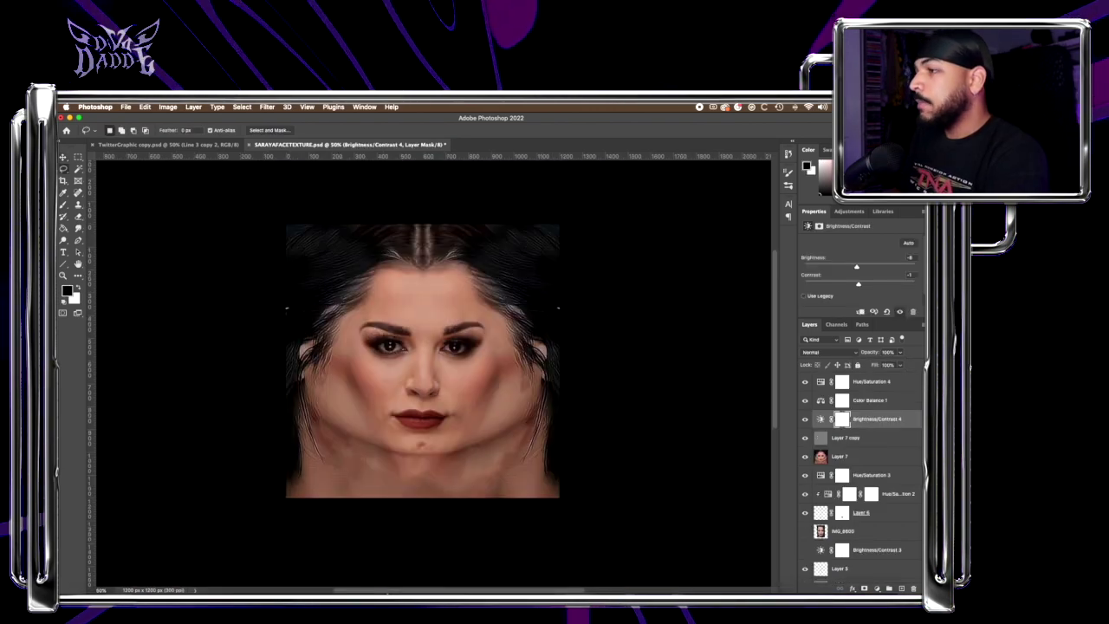
# Nudge the white watermark layer to the right so that it lines up with the edges of the face texture.
pyautogui.moveTo(130, 583)
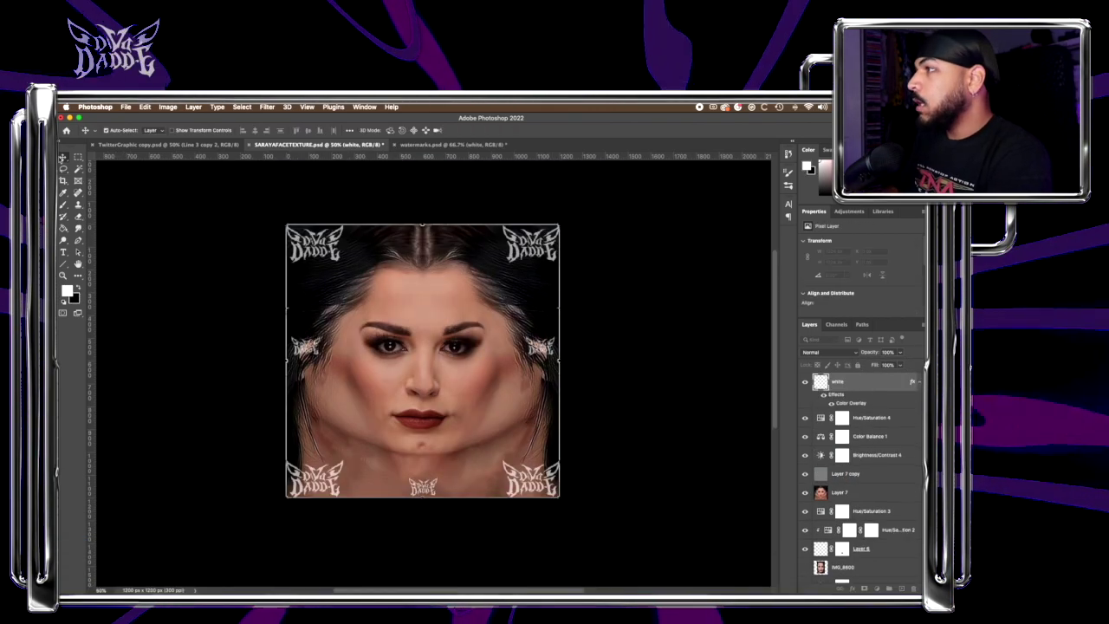
pyautogui.press('Right')
pyautogui.press('Right')
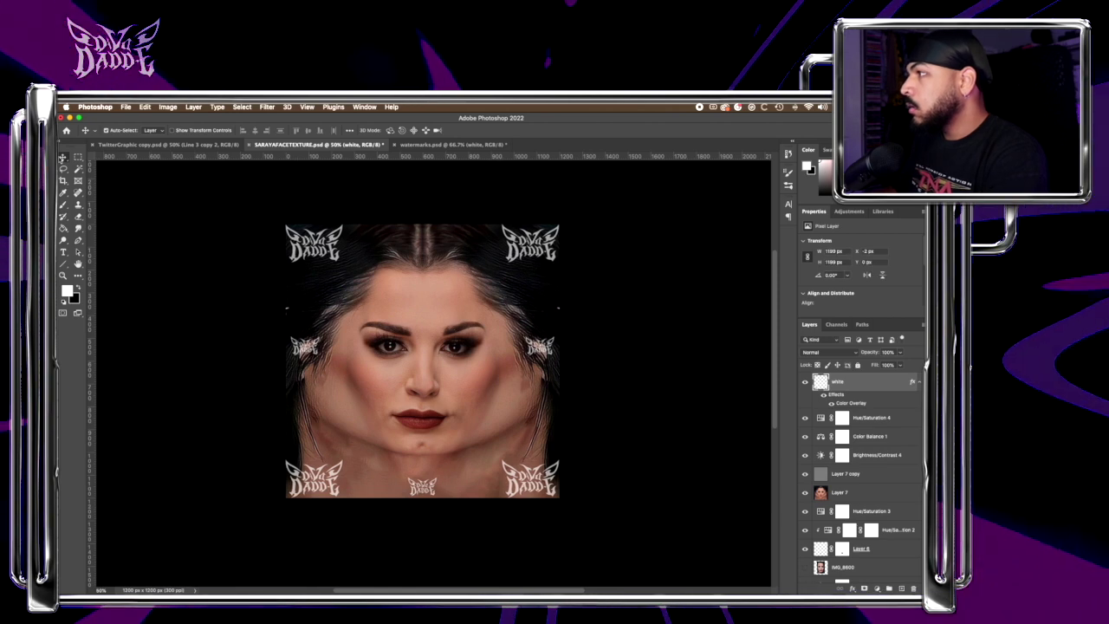
pyautogui.press('super+minus')
pyautogui.press('super+minus')
pyautogui.press('super+minus')
pyautogui.press('super+minus')
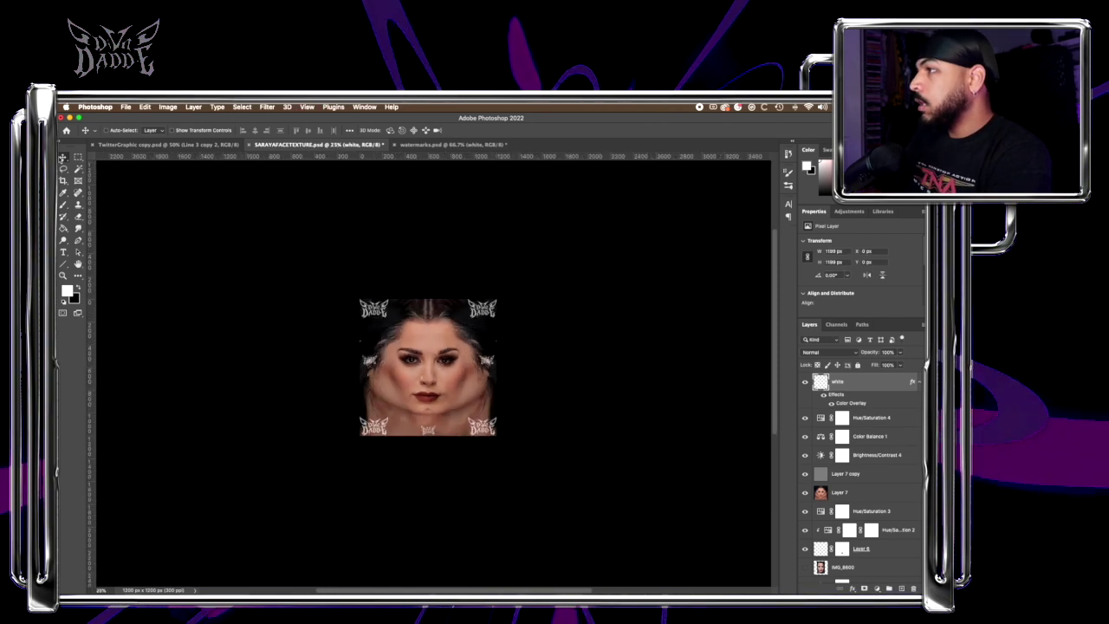
pyautogui.press('super+plus')
pyautogui.press('super+plus')
pyautogui.press('super+plus')
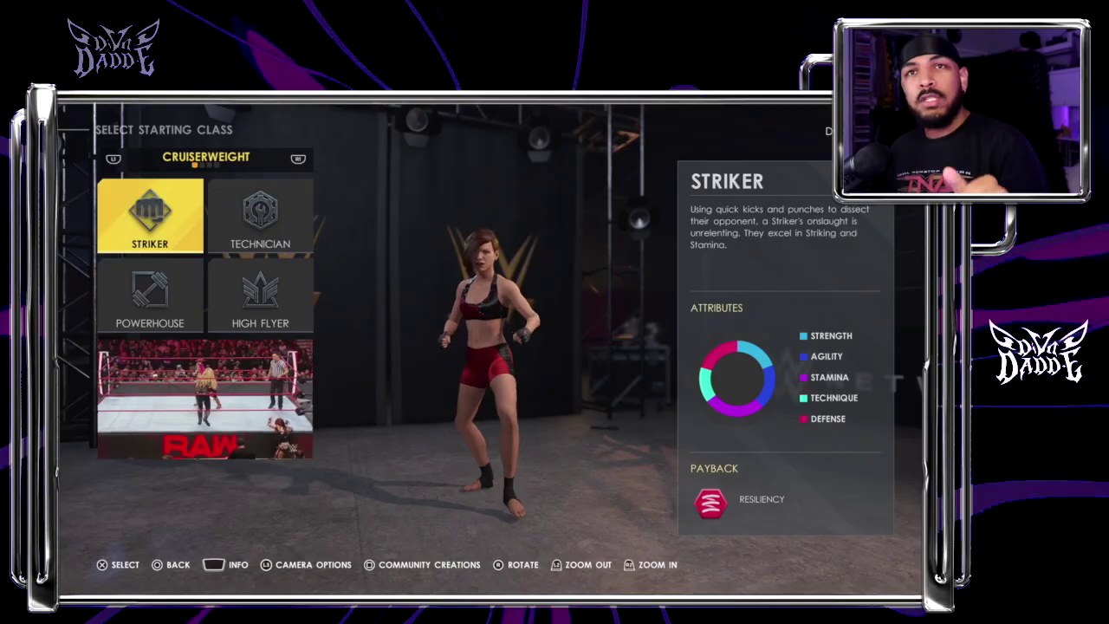
# Choose Technician as the starting class for the cruiserweight superstar and go on to the name information.
pyautogui.click(260, 215)
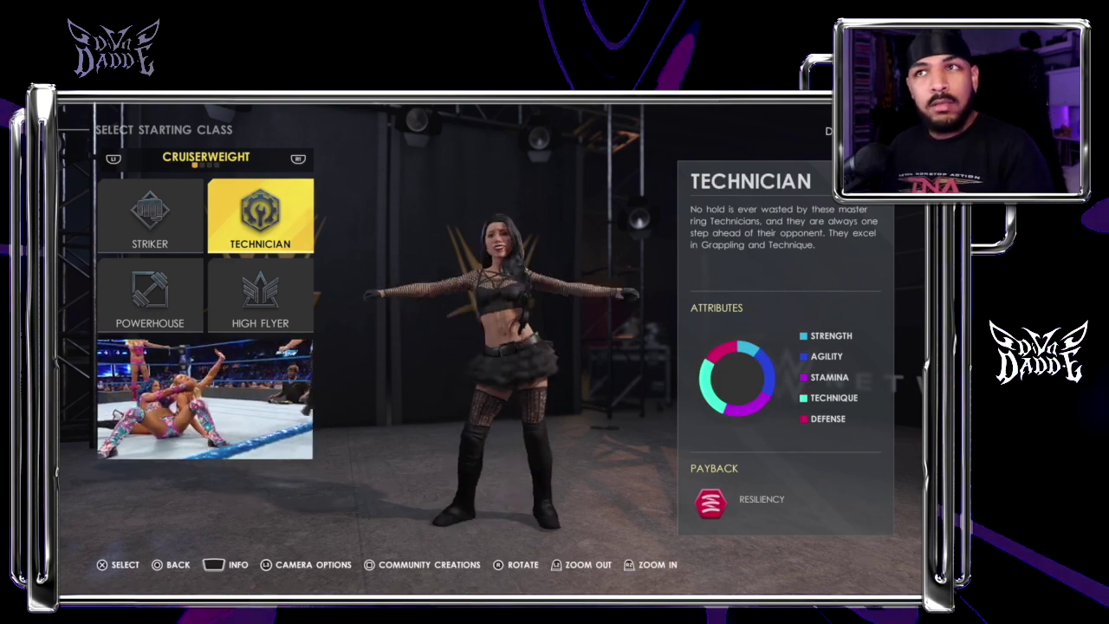
pyautogui.press('Return')
pyautogui.press('Down')
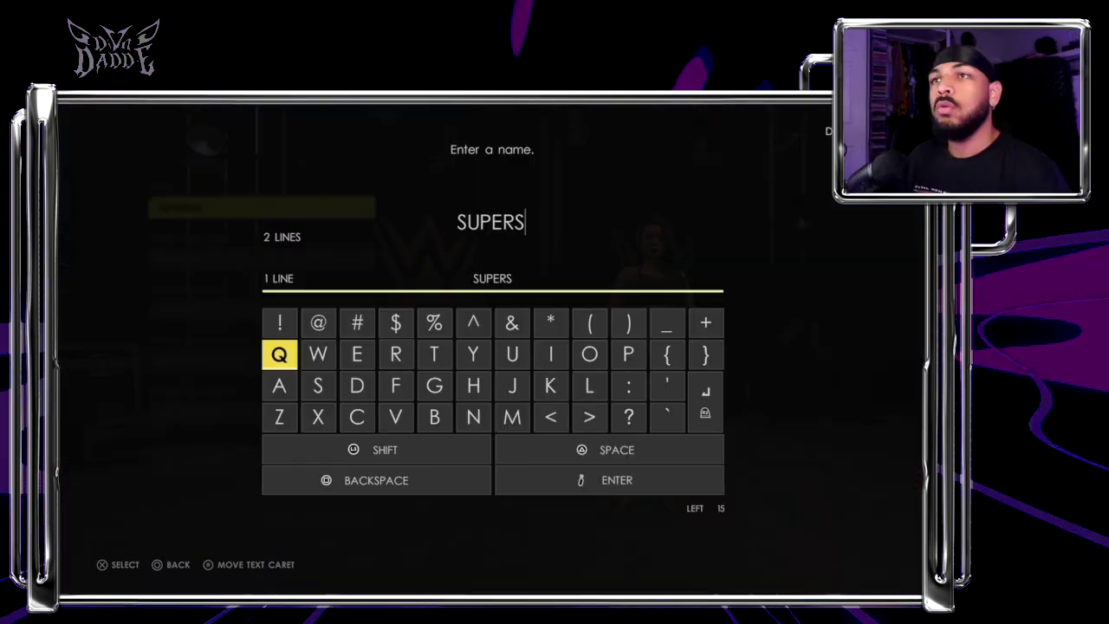
# Set the superstar's name, abbreviated name and entrance name to SARAYA.
pyautogui.press('BackSpace')
pyautogui.press('BackSpace')
pyautogui.press('BackSpace')
pyautogui.press('Down')
pyautogui.press('Right')
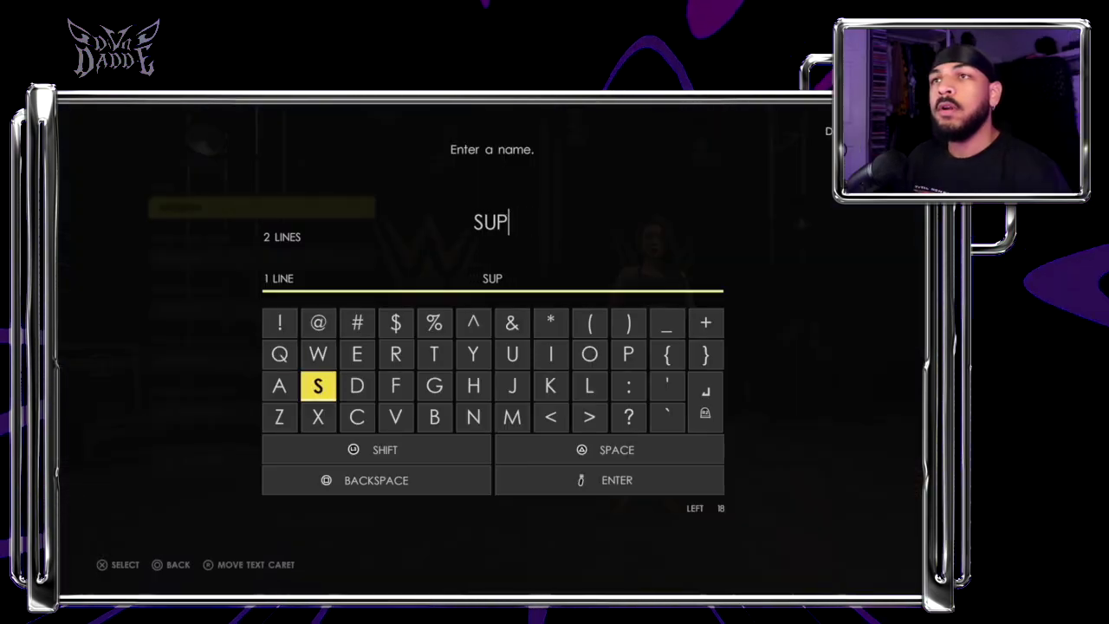
pyautogui.write('AR')
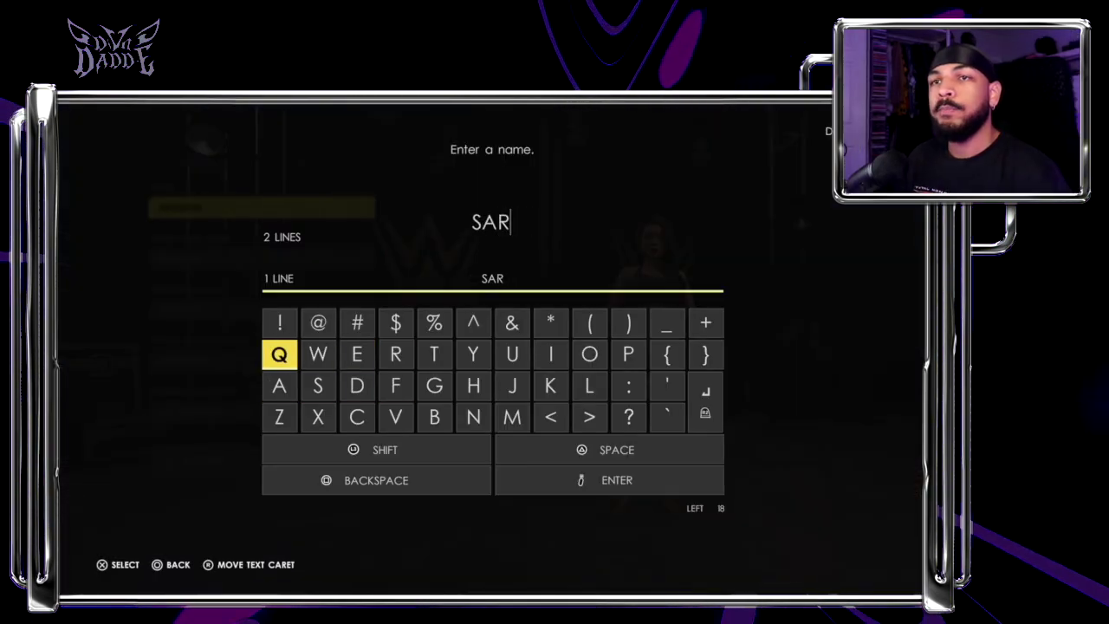
pyautogui.write('AY')
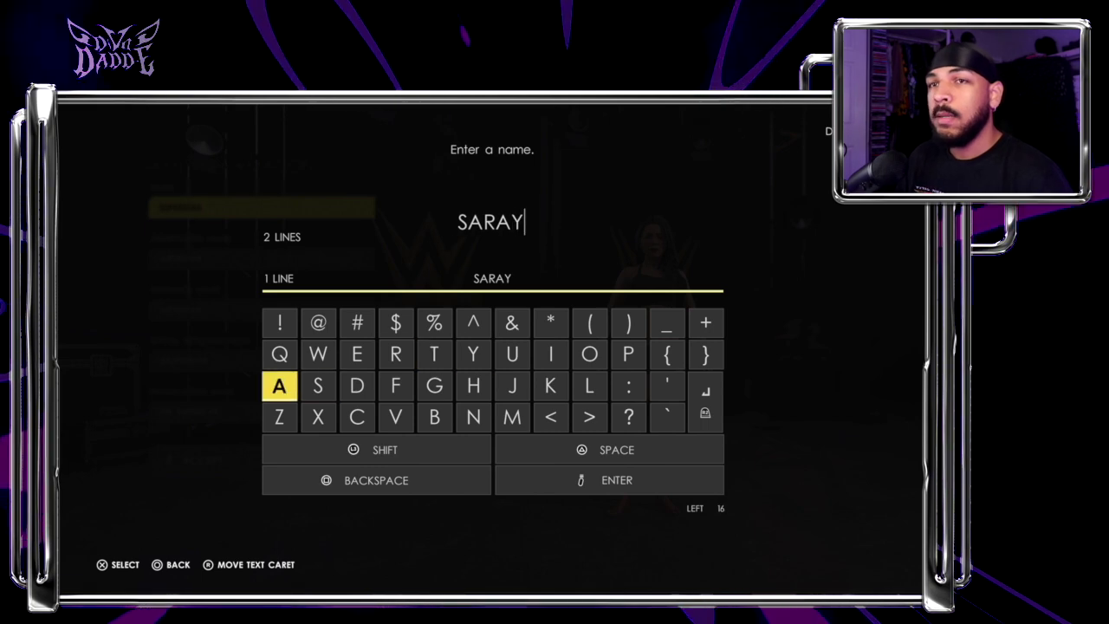
pyautogui.write('A')
pyautogui.press('Return')
pyautogui.press('Up')
pyautogui.press('Return')
pyautogui.press('Down')
pyautogui.press('Down')
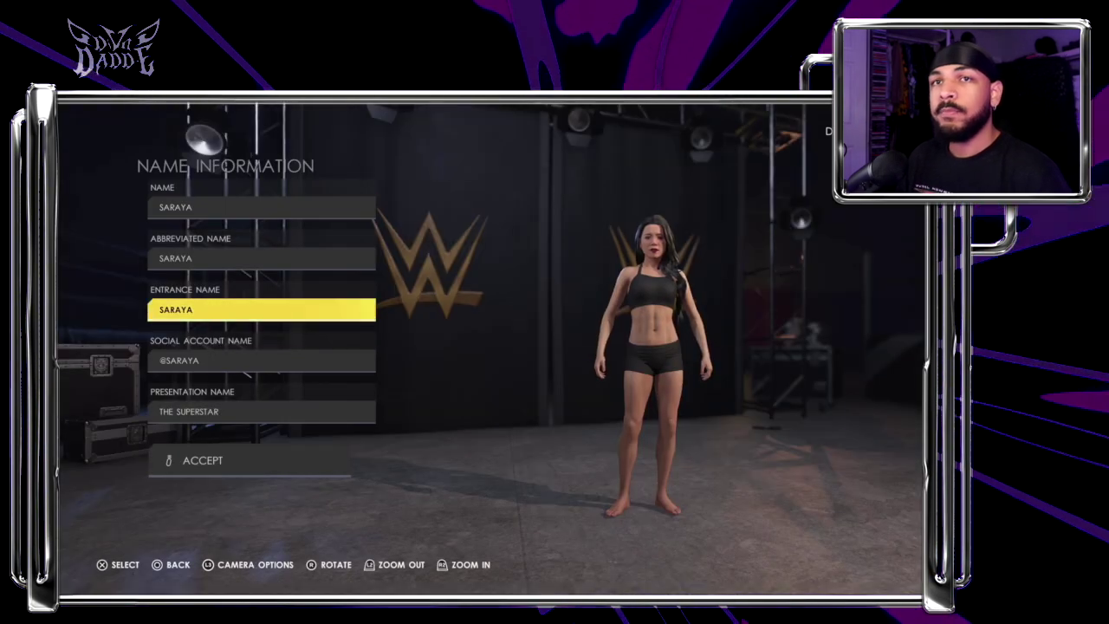
# Browse the nicknames for the presentation name down to the Superstar entries and leave the name information.
pyautogui.press('Down')
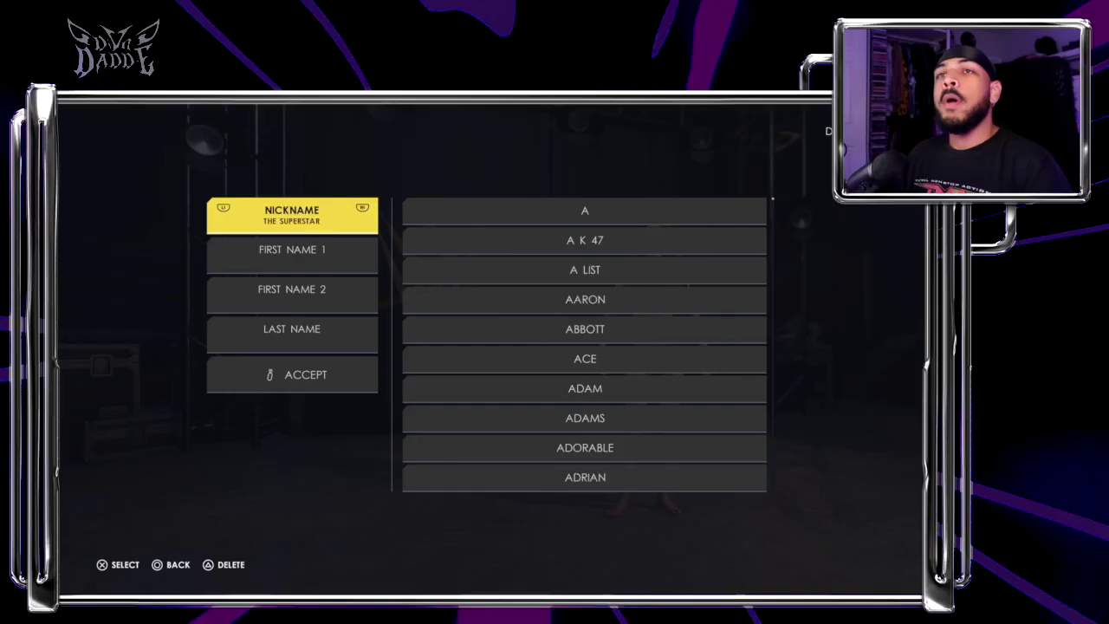
pyautogui.press('Return')
pyautogui.press('Escape')
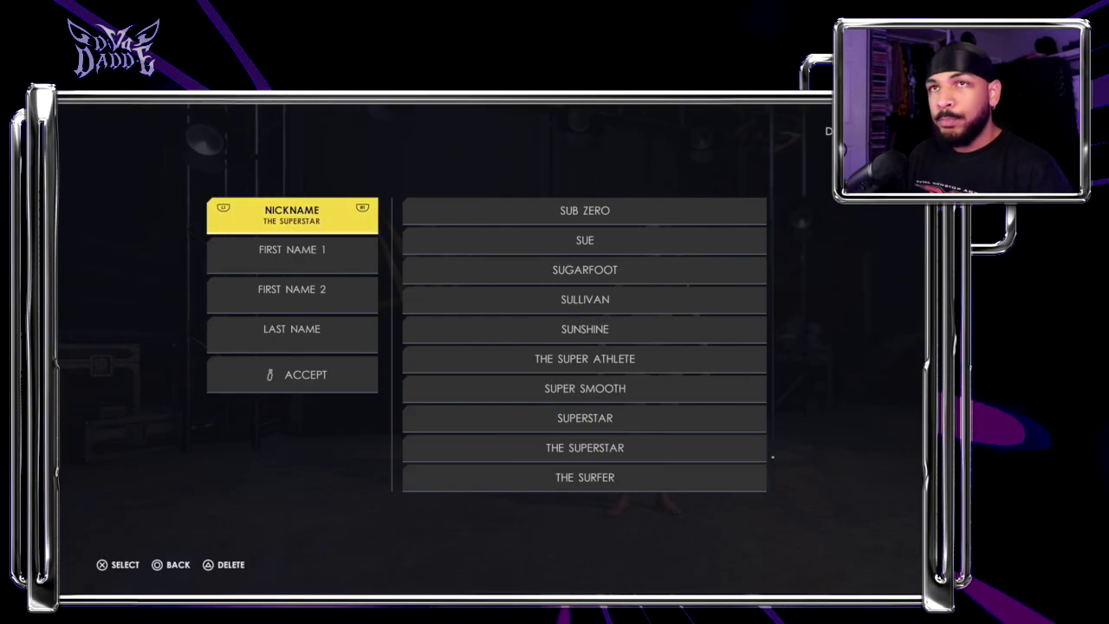
pyautogui.press('Return')
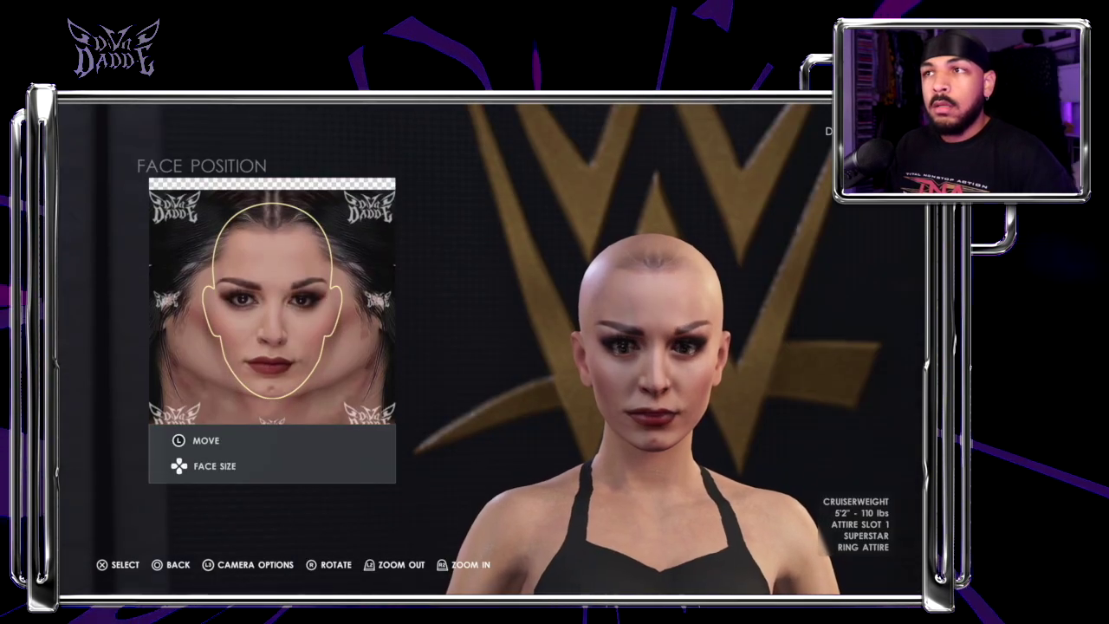
# Resize and position the imported face photo on the head, and go on to the facial region mapping.
pyautogui.scroll(3, 650, 346)
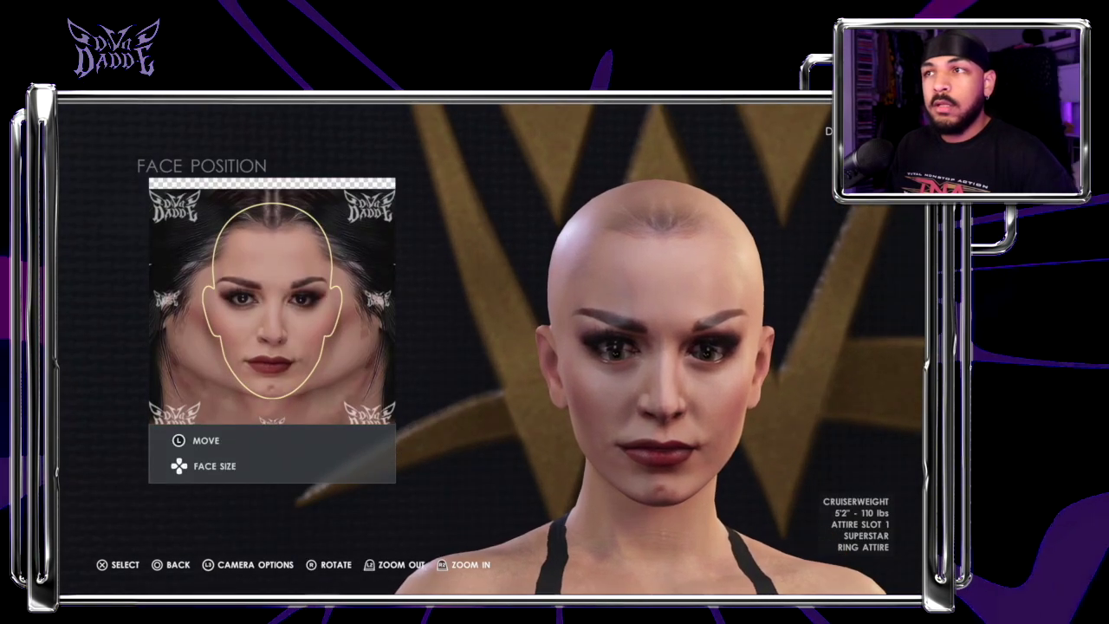
pyautogui.press('Down')
pyautogui.press('Down')
pyautogui.press('Down')
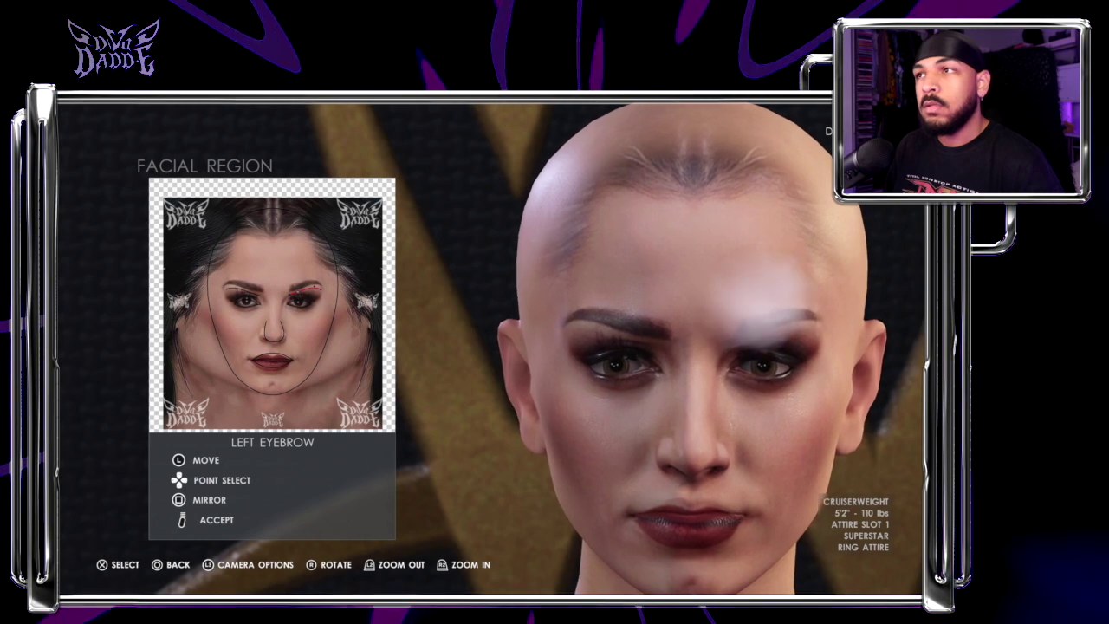
# Align the eye, nose, mouth and head region outlines with the features of the face photo and accept the mapping.
pyautogui.press('Down')
pyautogui.press('Down')
pyautogui.press('Left')
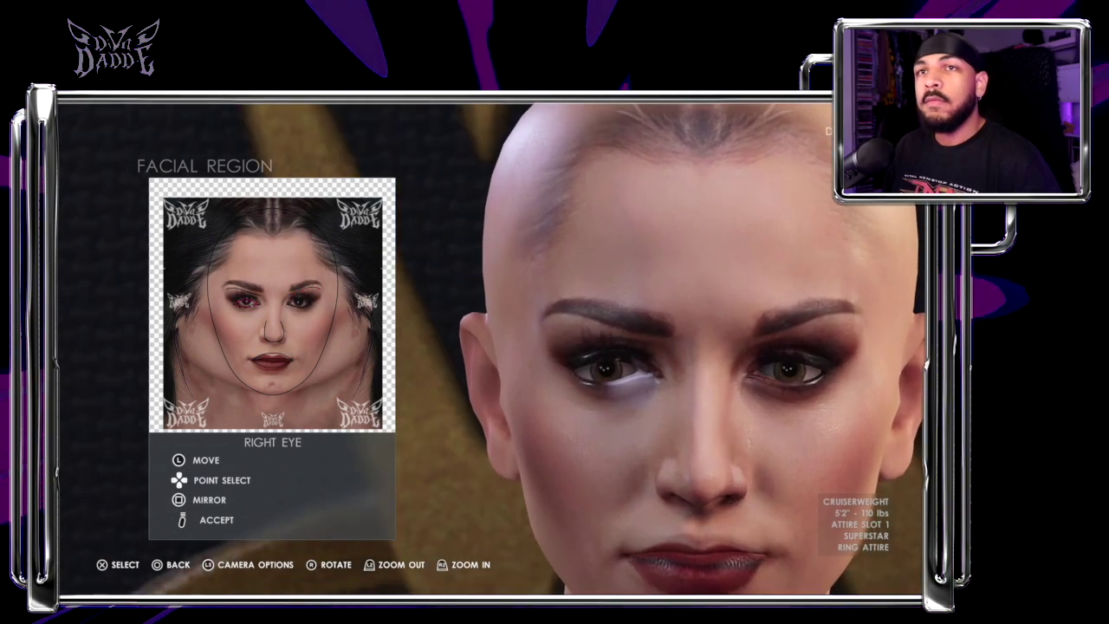
pyautogui.press('Right')
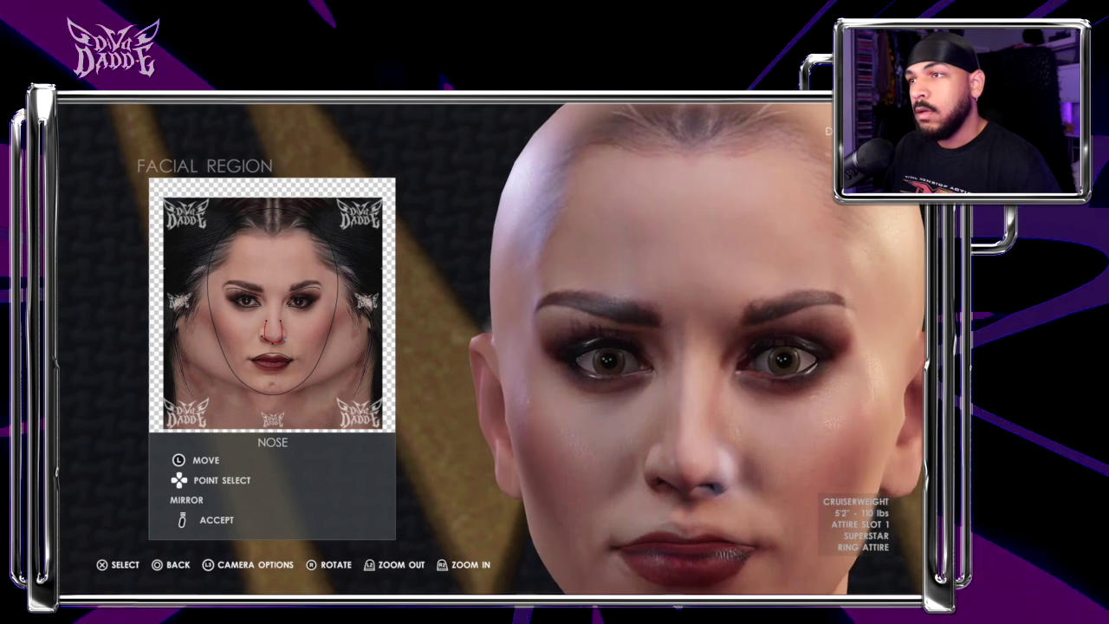
pyautogui.press('Down')
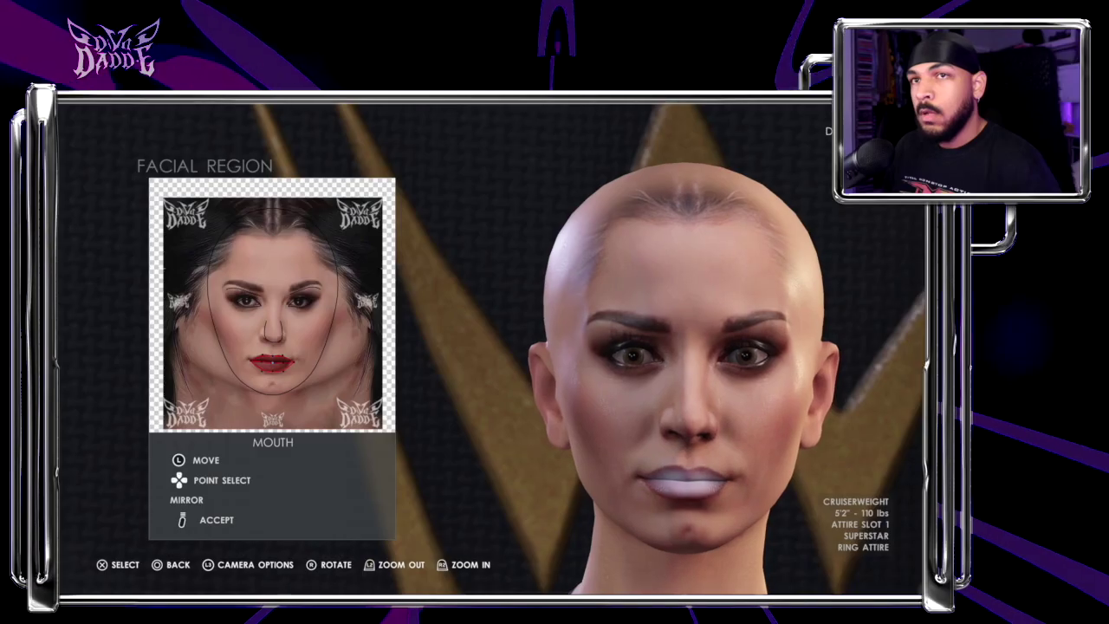
pyautogui.press('Escape')
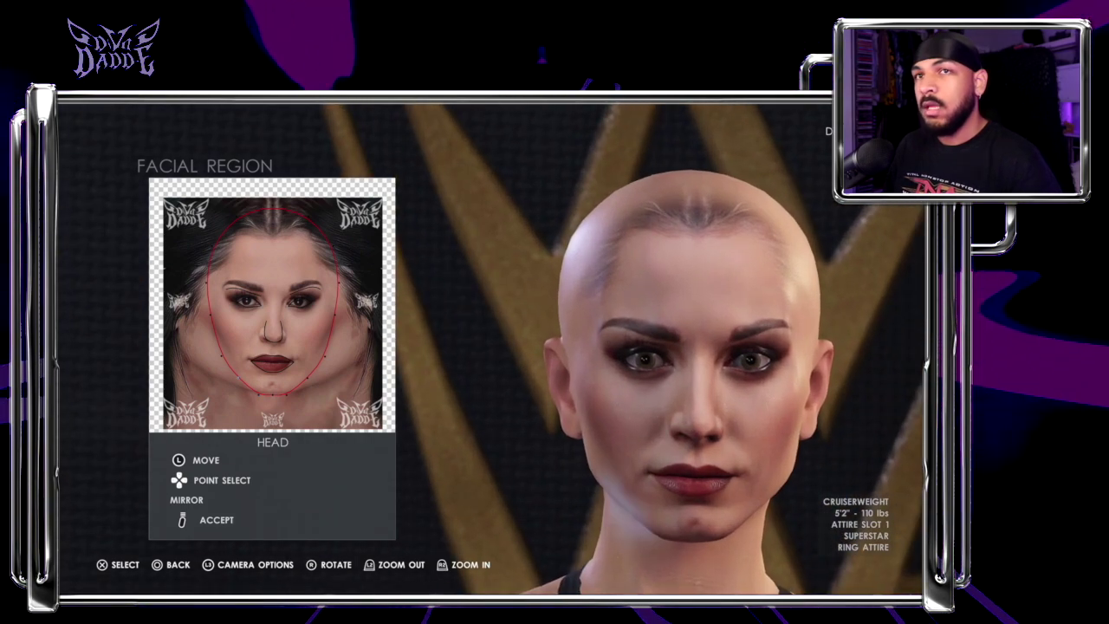
pyautogui.press('Return')
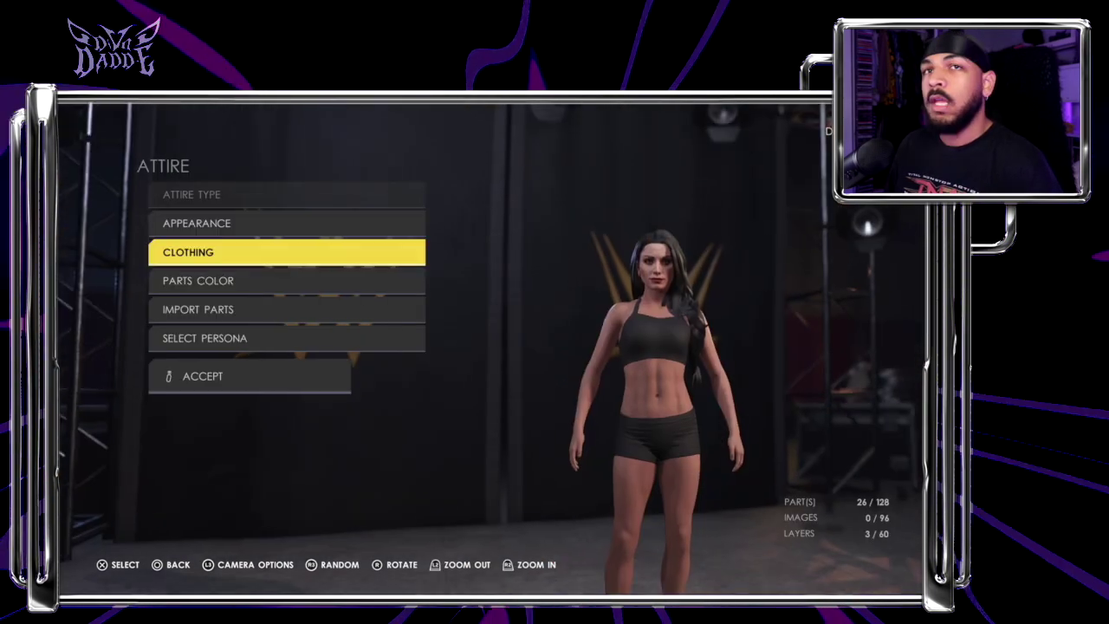
# Add a generic eye to the superstar's left eye among the hair and facial parts.
pyautogui.press('Return')
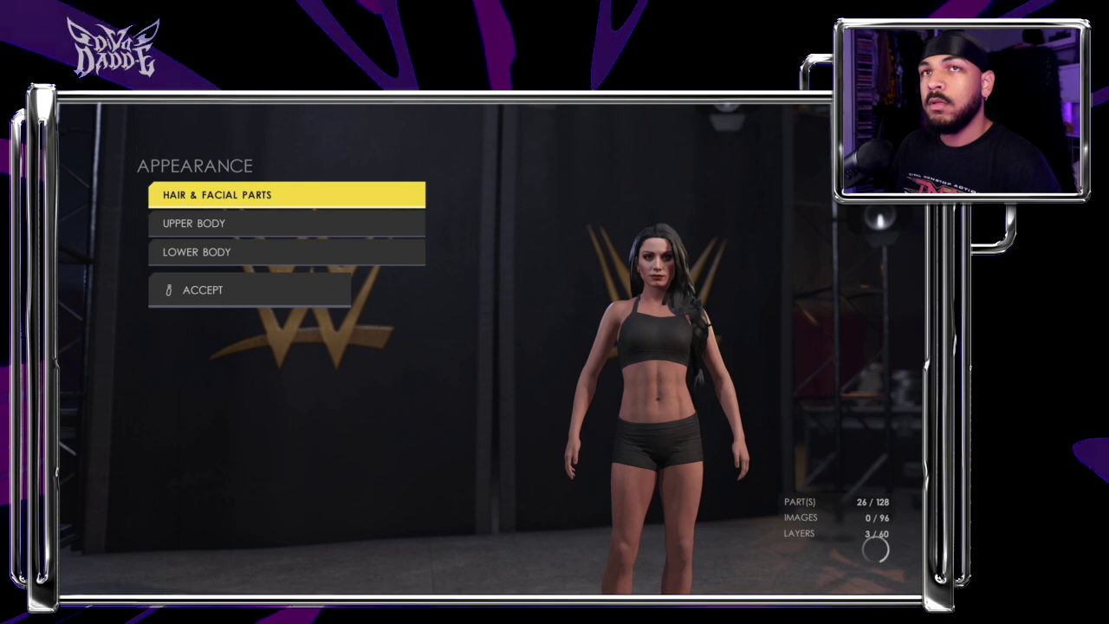
pyautogui.press('Return')
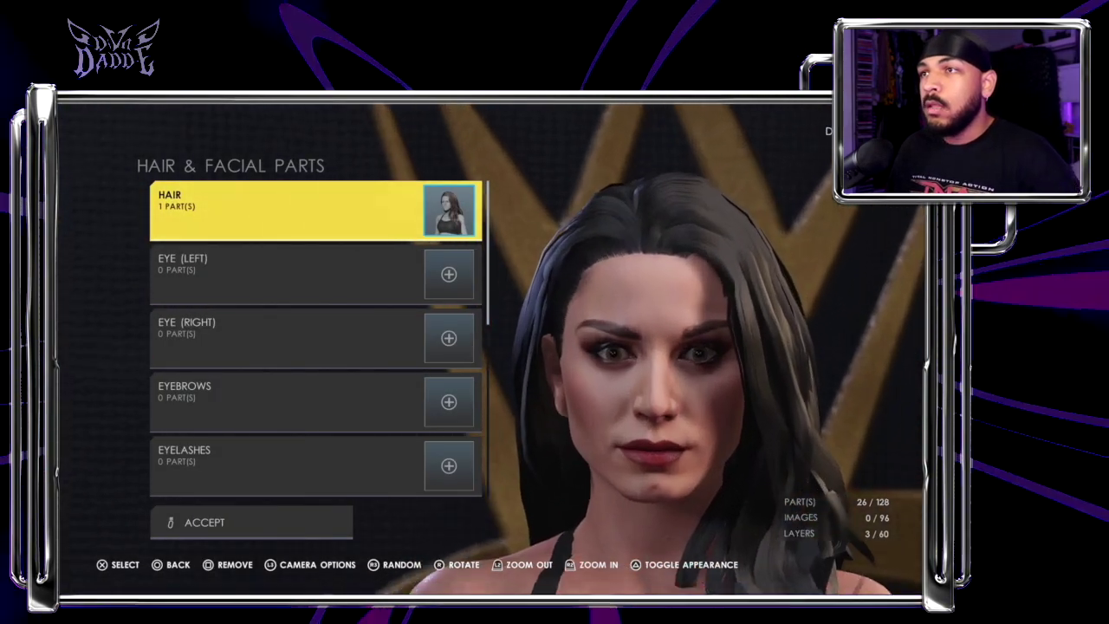
pyautogui.press('Down')
pyautogui.press('Down')
pyautogui.press('Up')
pyautogui.press('Return')
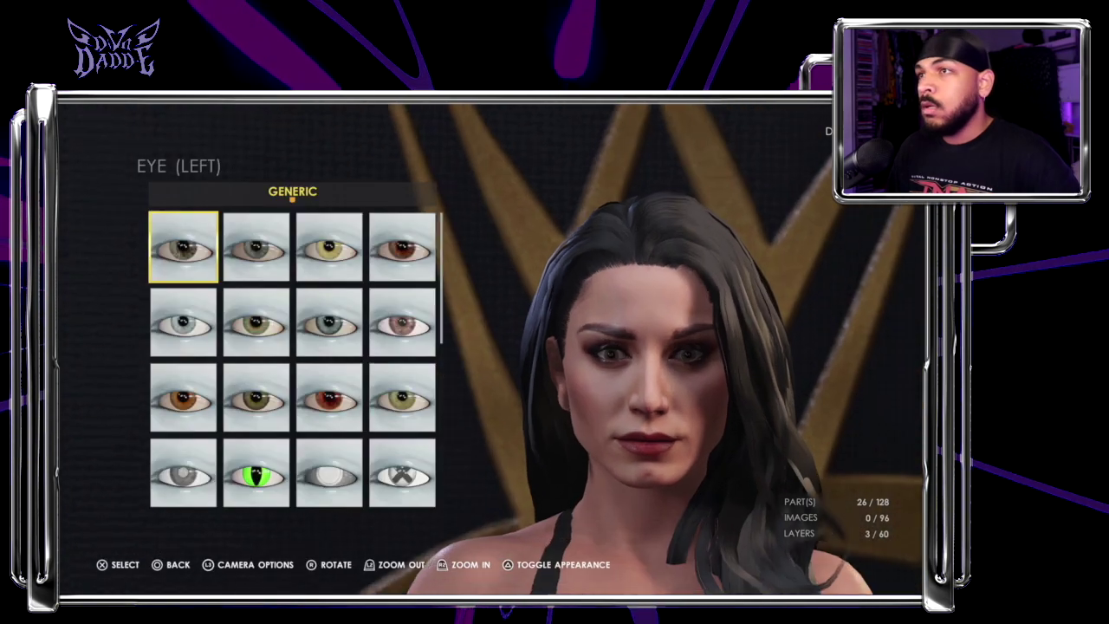
pyautogui.press('Return')
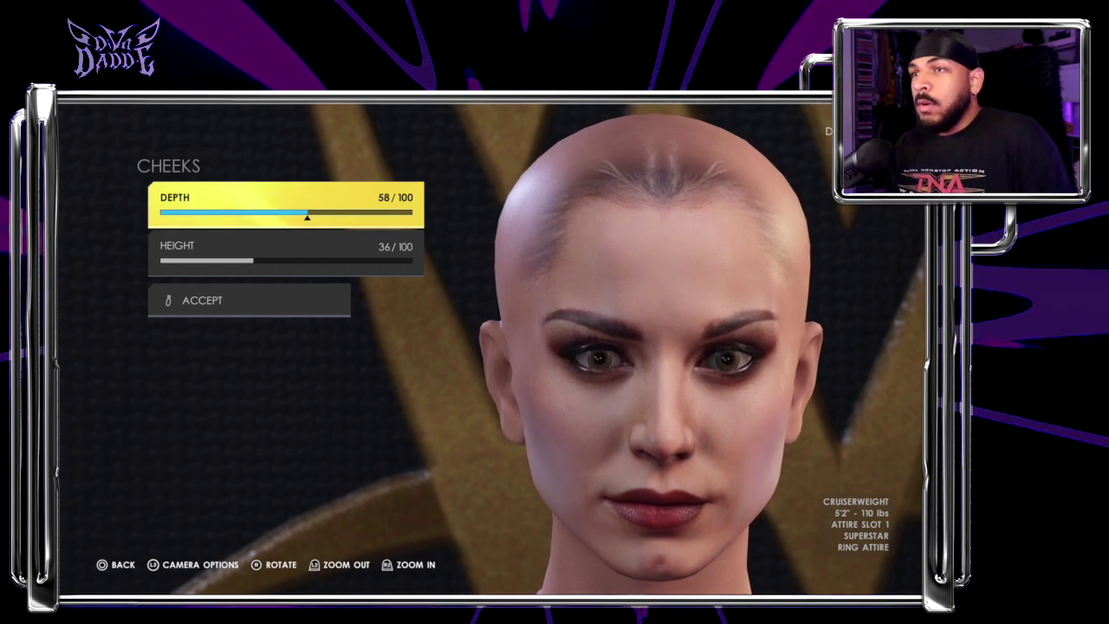
# Compare the cheek depth at 100 and 0, set it to 1, and raise the cheek height.
pyautogui.press('Right')
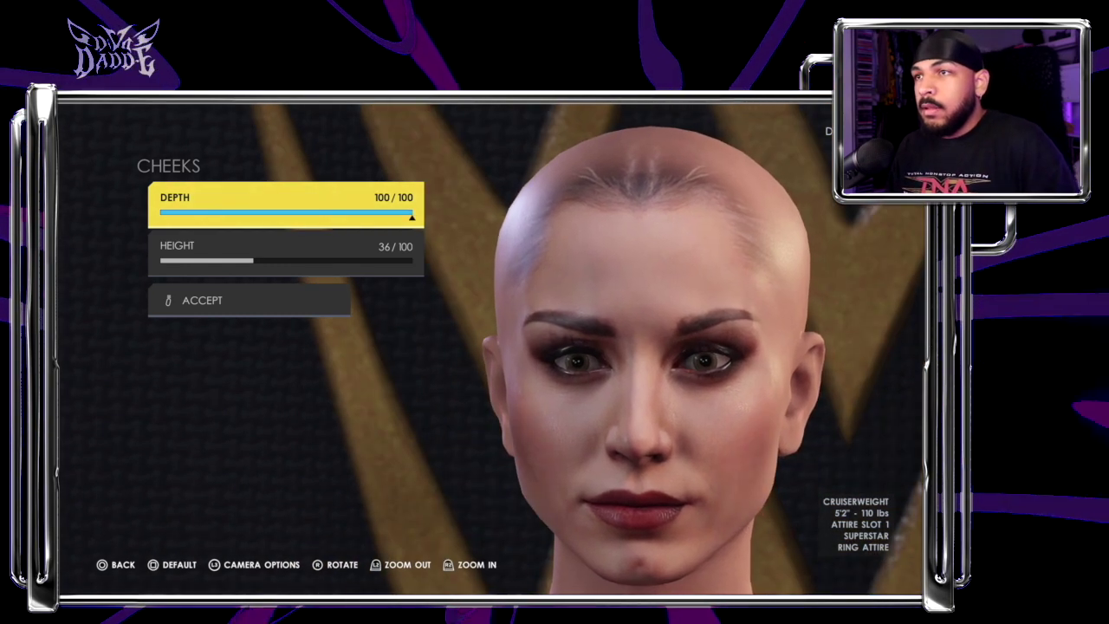
pyautogui.press('Left')
pyautogui.press('Left')
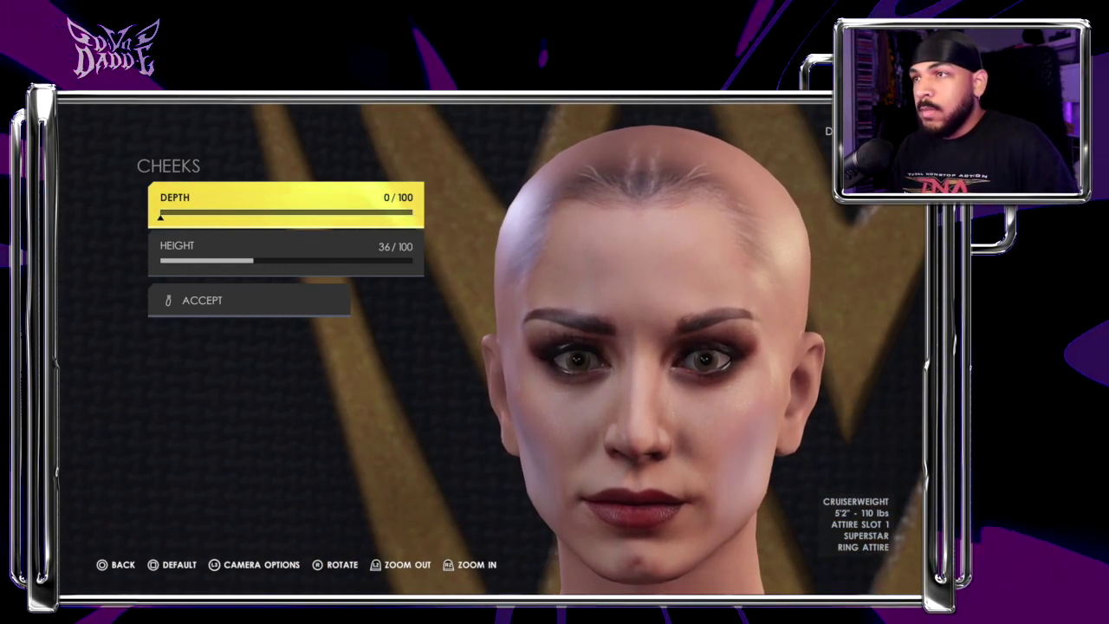
pyautogui.press('Down')
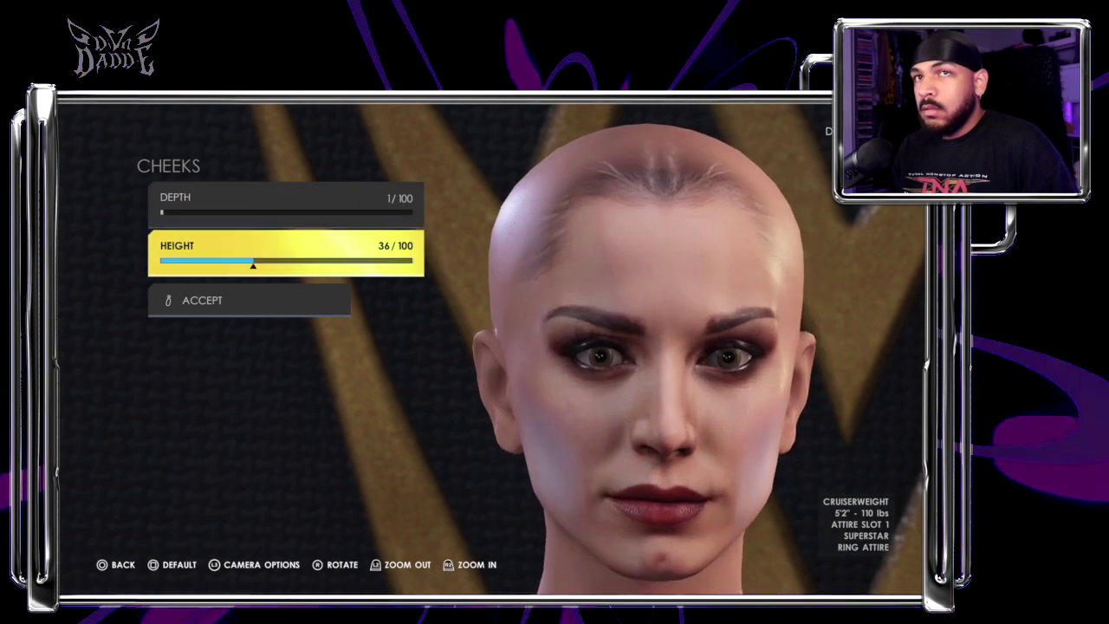
pyautogui.press('Right')
pyautogui.press('Escape')
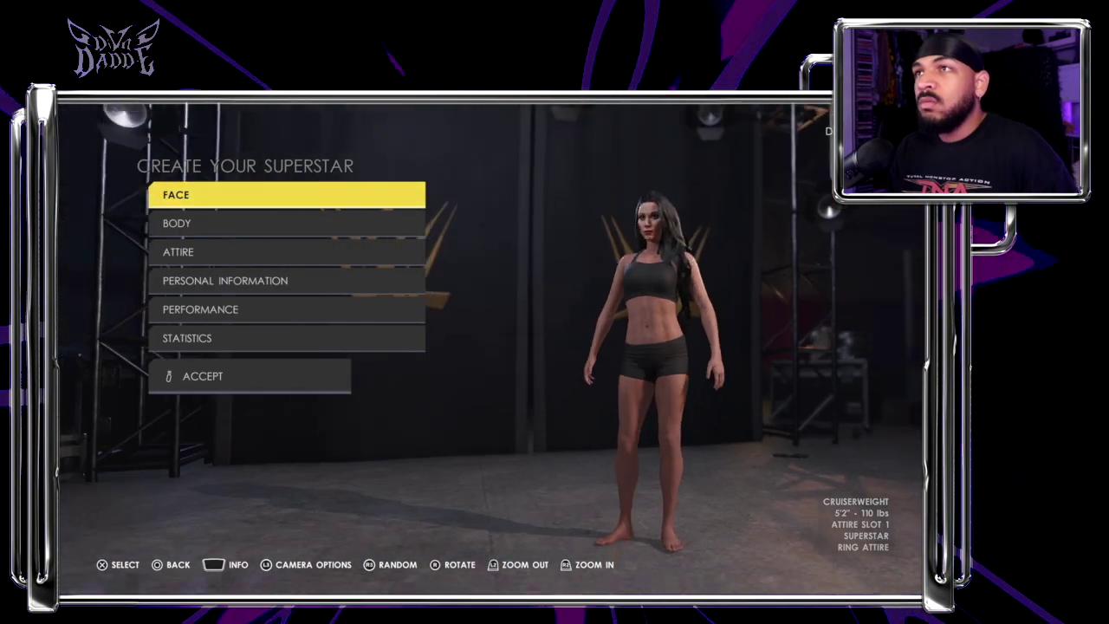
# Reopen the face editing options and check the shape of the head in profile.
pyautogui.press('Return')
pyautogui.press('Down')
pyautogui.press('Return')
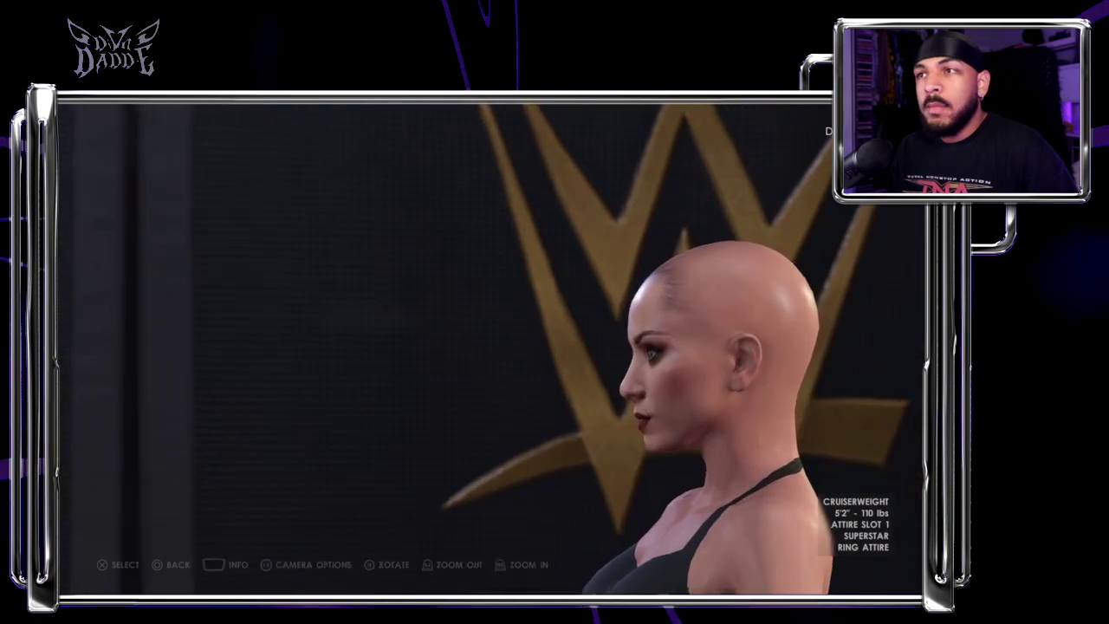
pyautogui.press('Up')
pyautogui.press('Up')
pyautogui.press('Up')
pyautogui.press('Up')
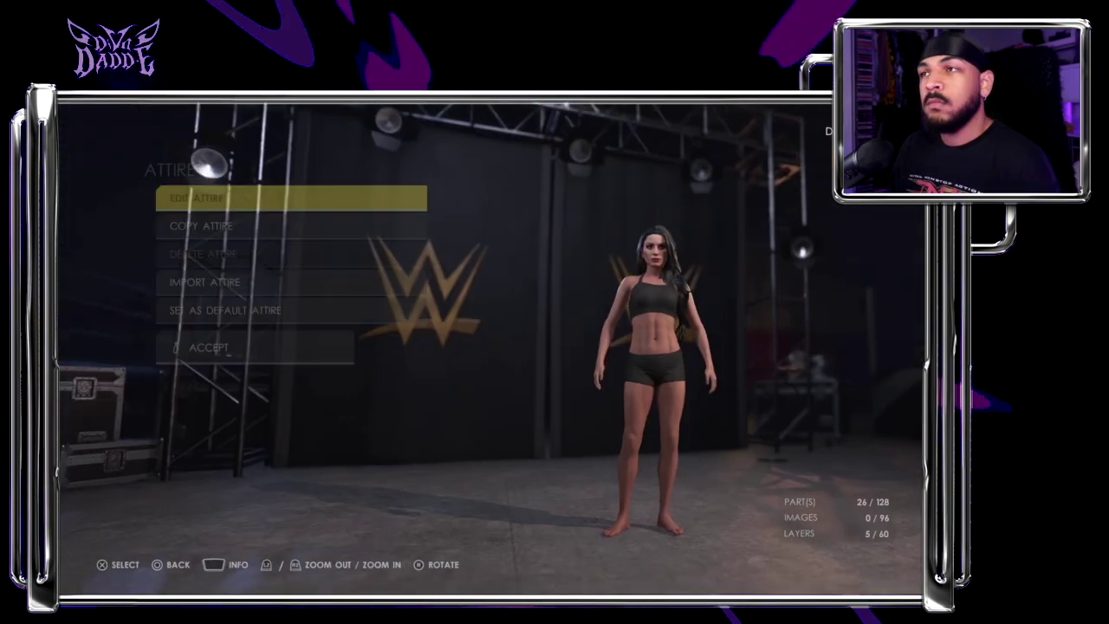
# Replace the superstar's hair with a long wavy centre-parted generic style and colour it black.
pyautogui.press('Return')
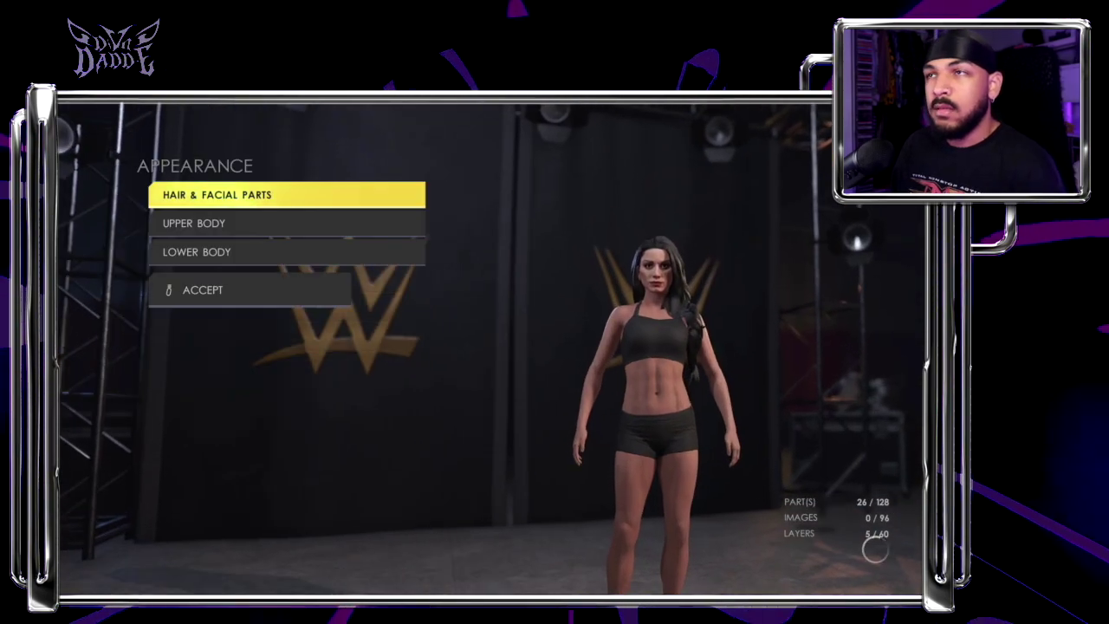
pyautogui.press('Return')
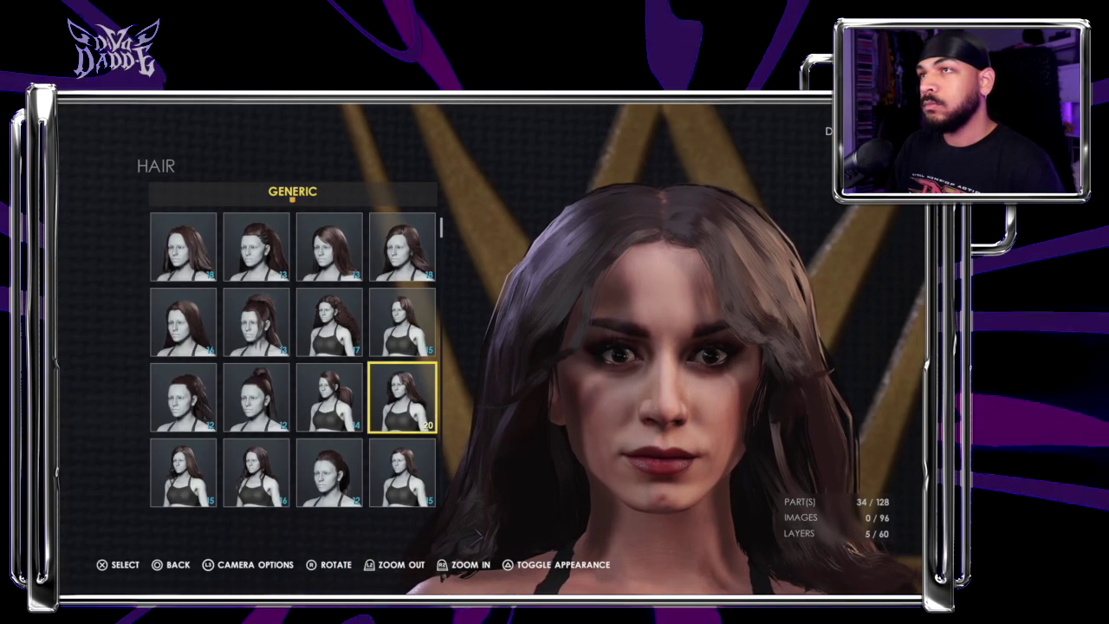
pyautogui.press('Return')
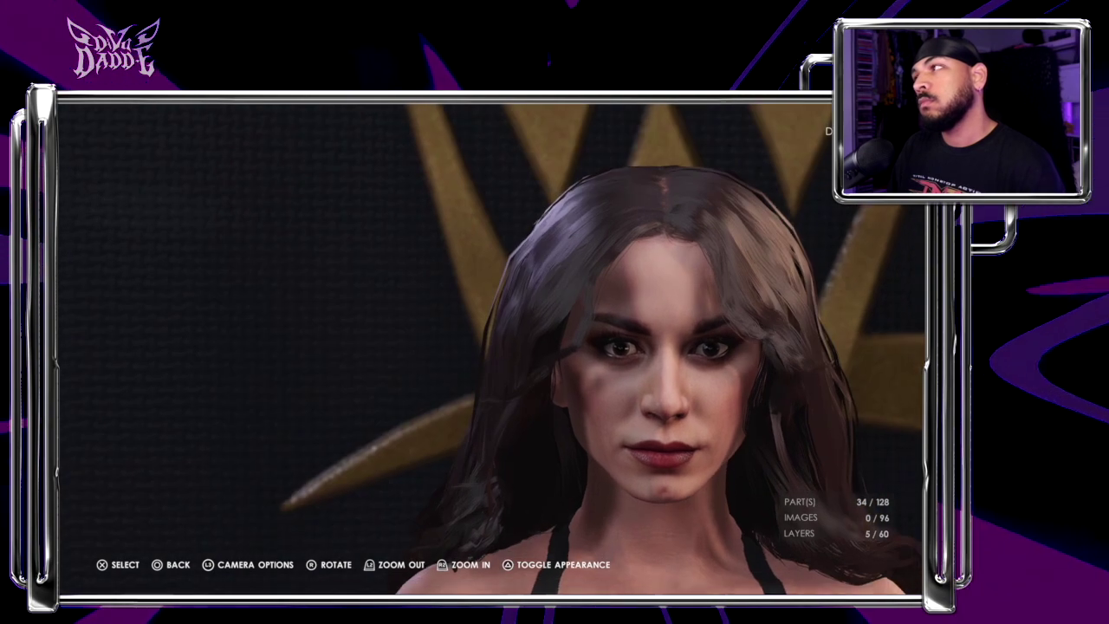
pyautogui.press('Down')
pyautogui.press('Return')
pyautogui.press('Return')
pyautogui.press('Return')
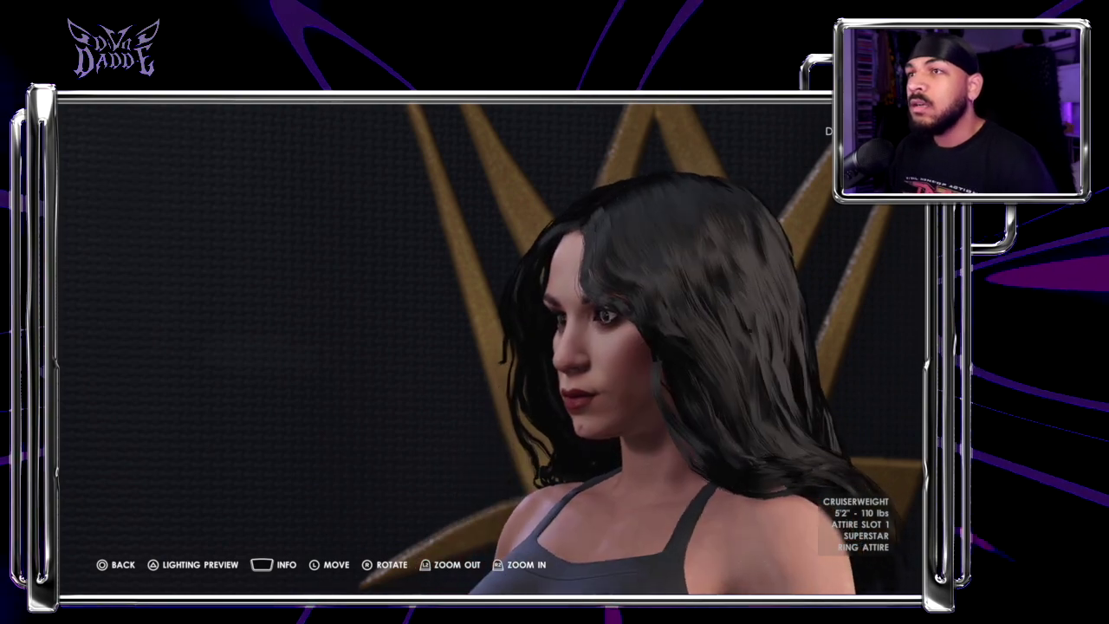
# Leave the preview of the superstar and open the face editing options.
pyautogui.press('Escape')
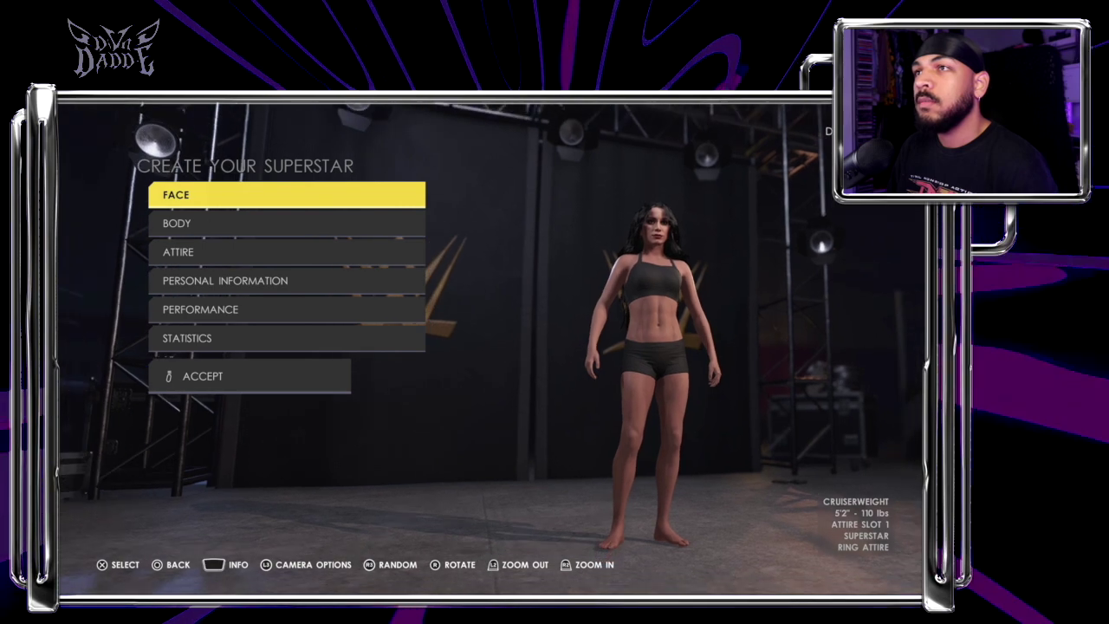
pyautogui.press('Return')
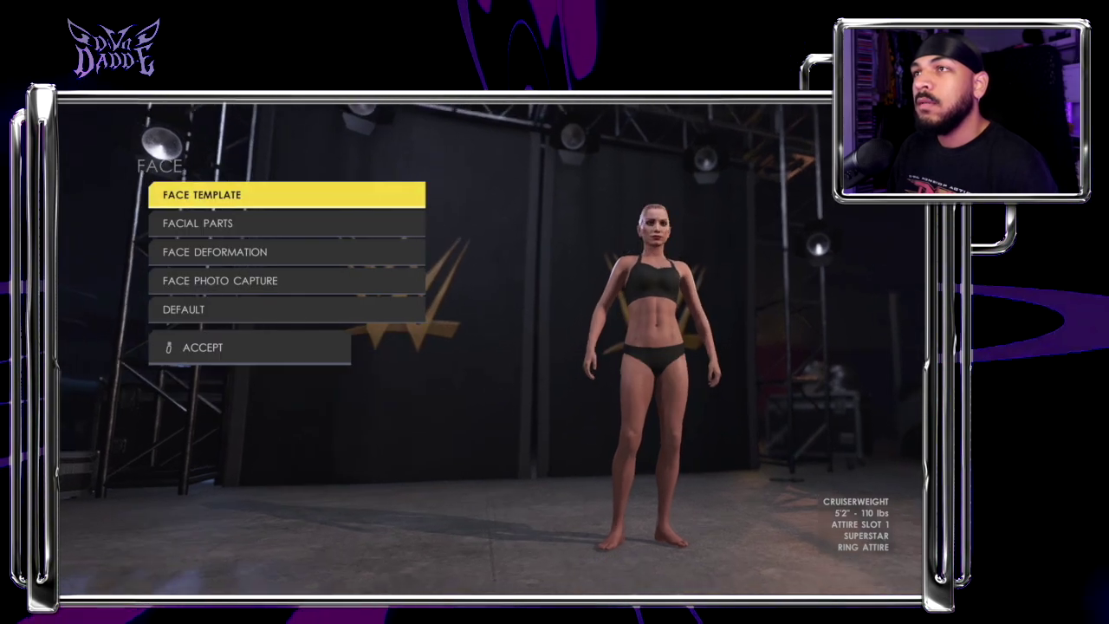
pyautogui.press('Down')
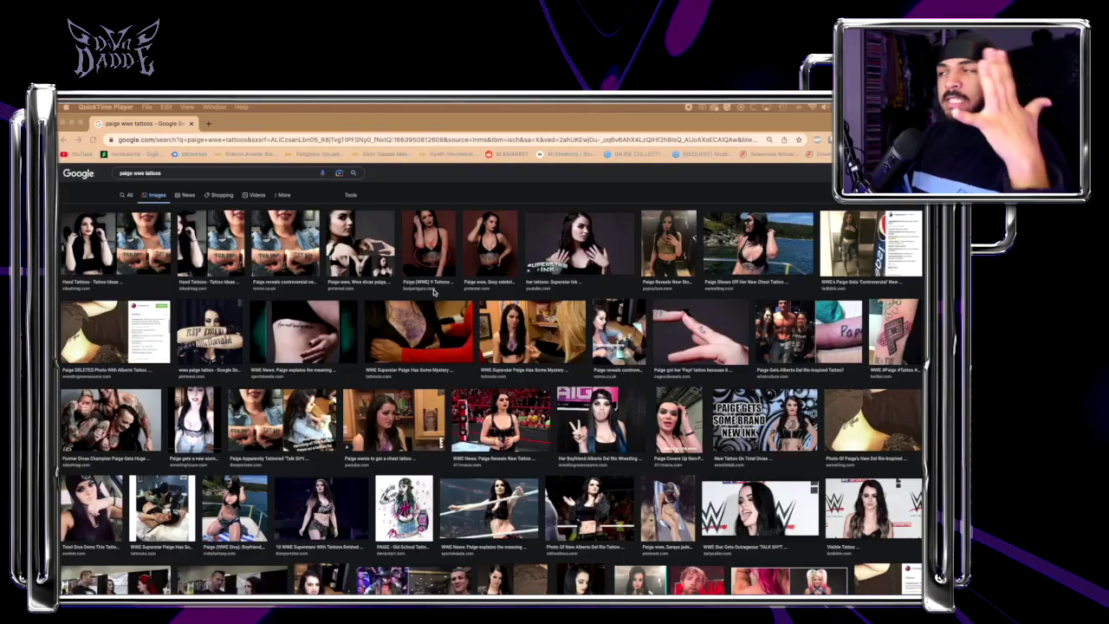
# Open the reference pictures of Paige's hand tattoos in the image results and examine the lettering on both hands.
pyautogui.click(492, 254)
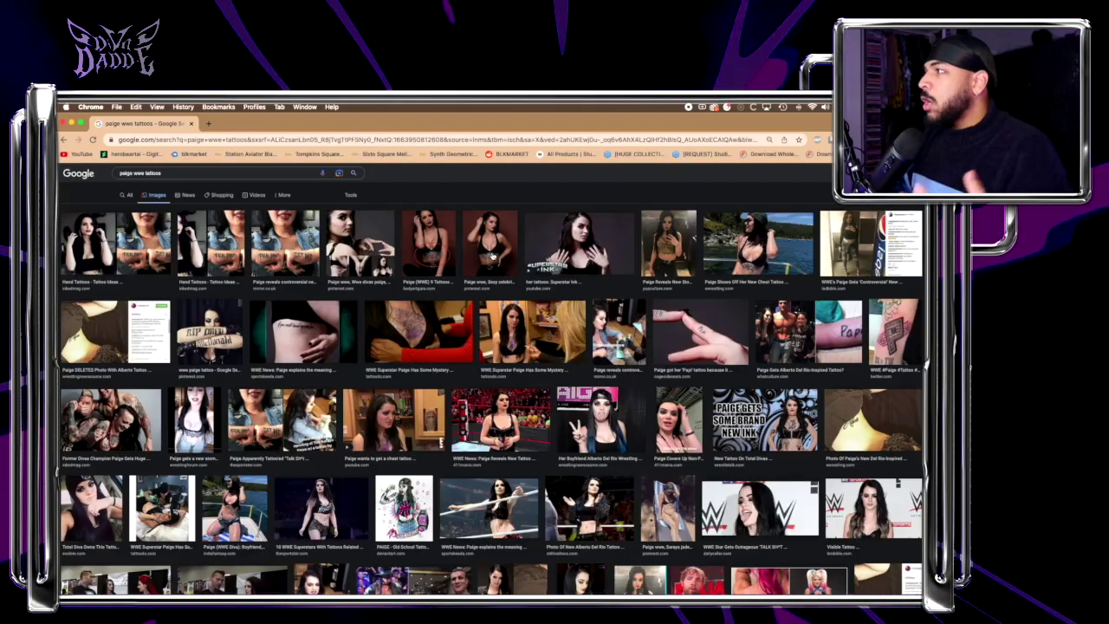
pyautogui.click(492, 254)
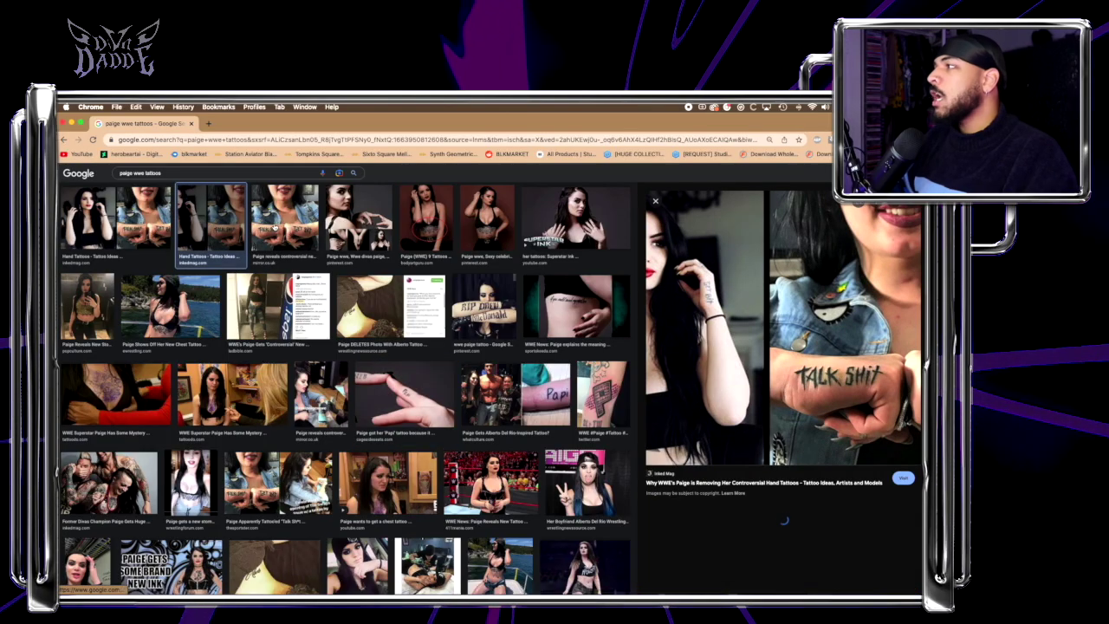
pyautogui.click(277, 227)
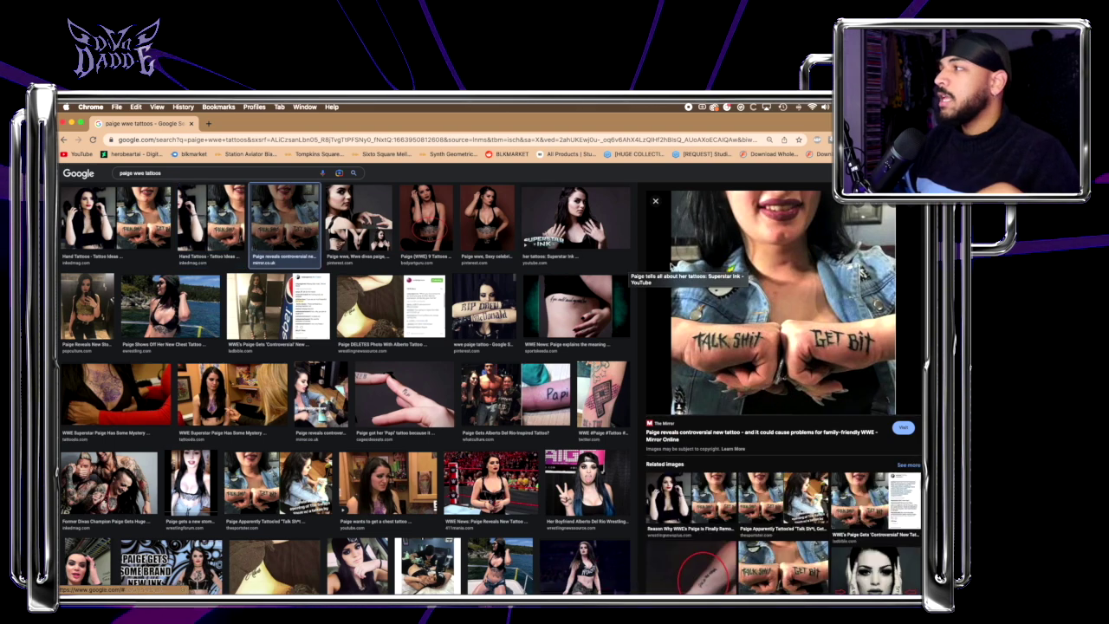
# Examine the chest tattoo in the reference pictures and browse the remaining image results for her other tattoos.
pyautogui.moveTo(803, 293); pyautogui.dragTo(300, 581)
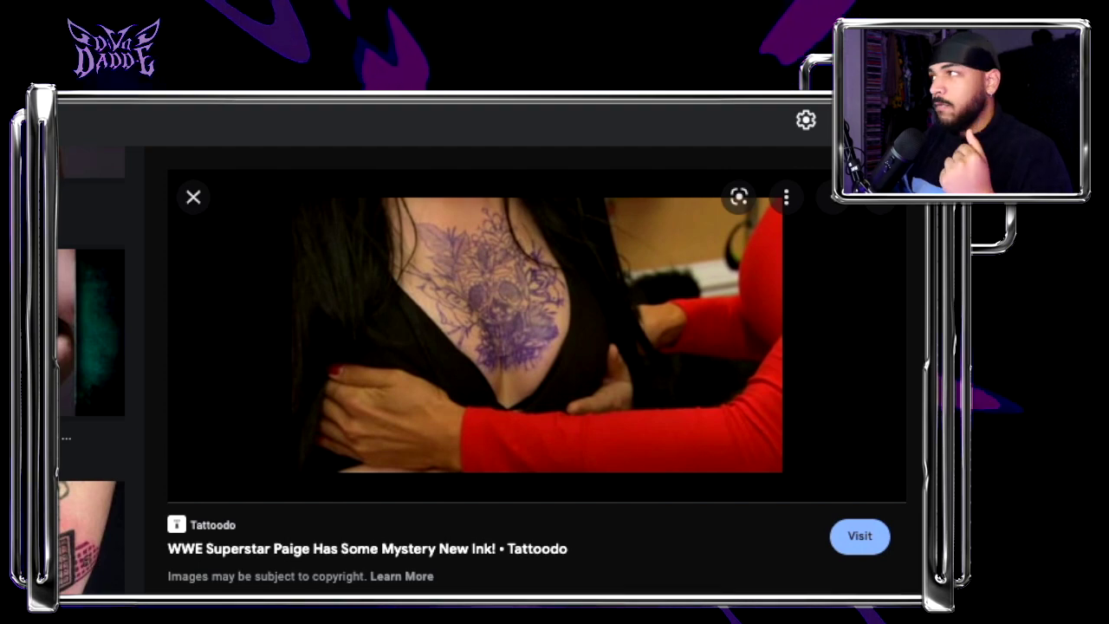
pyautogui.click(232, 334)
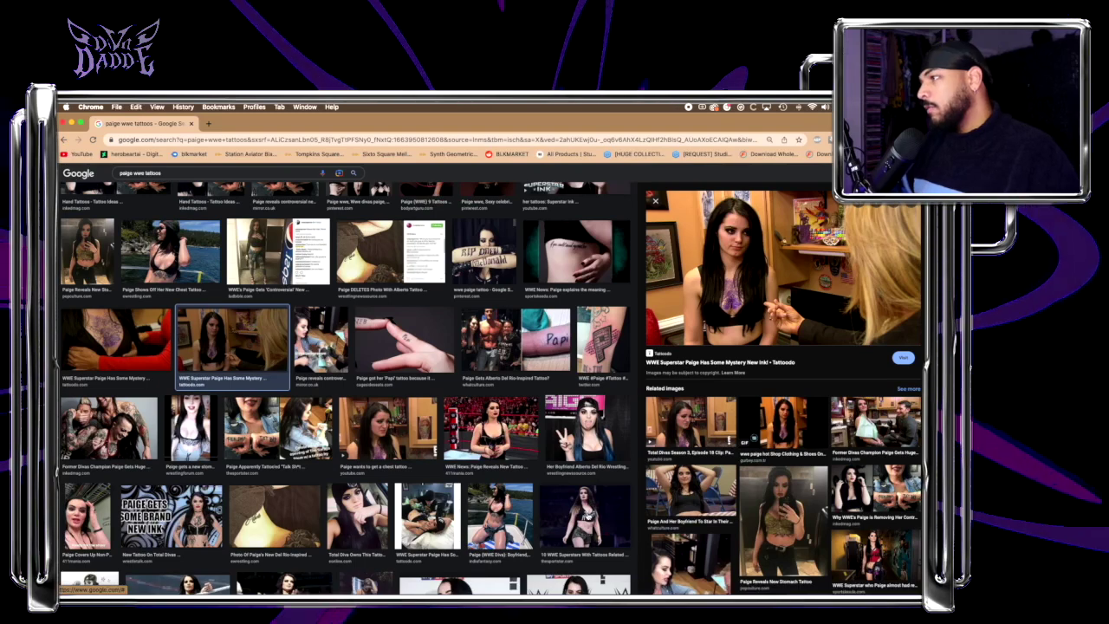
pyautogui.scroll(-2, 585, 516)
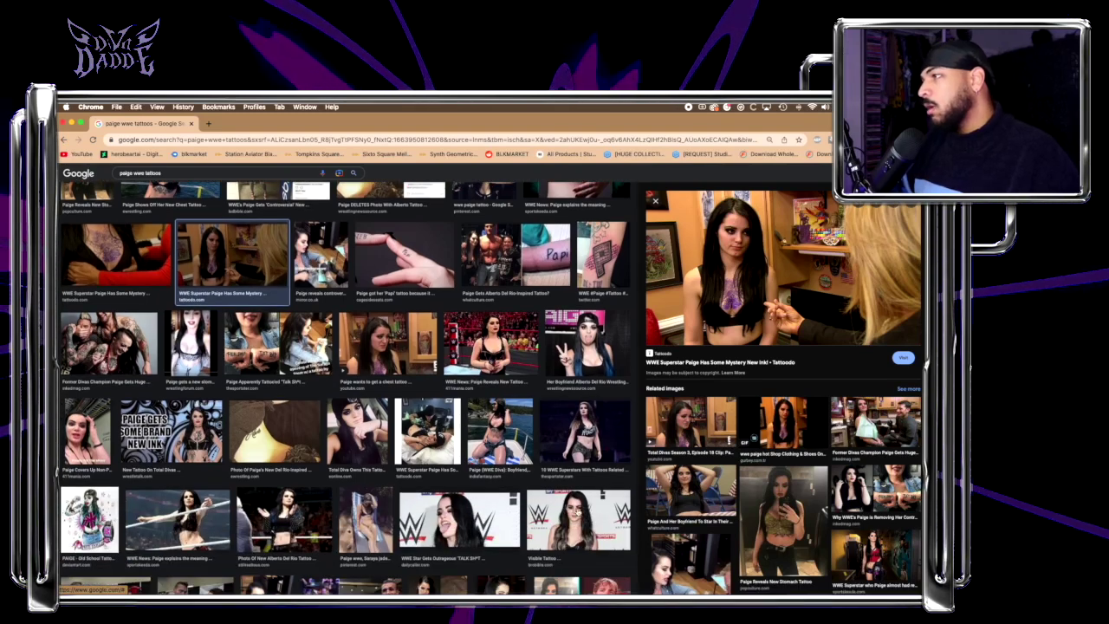
pyautogui.click(585, 515)
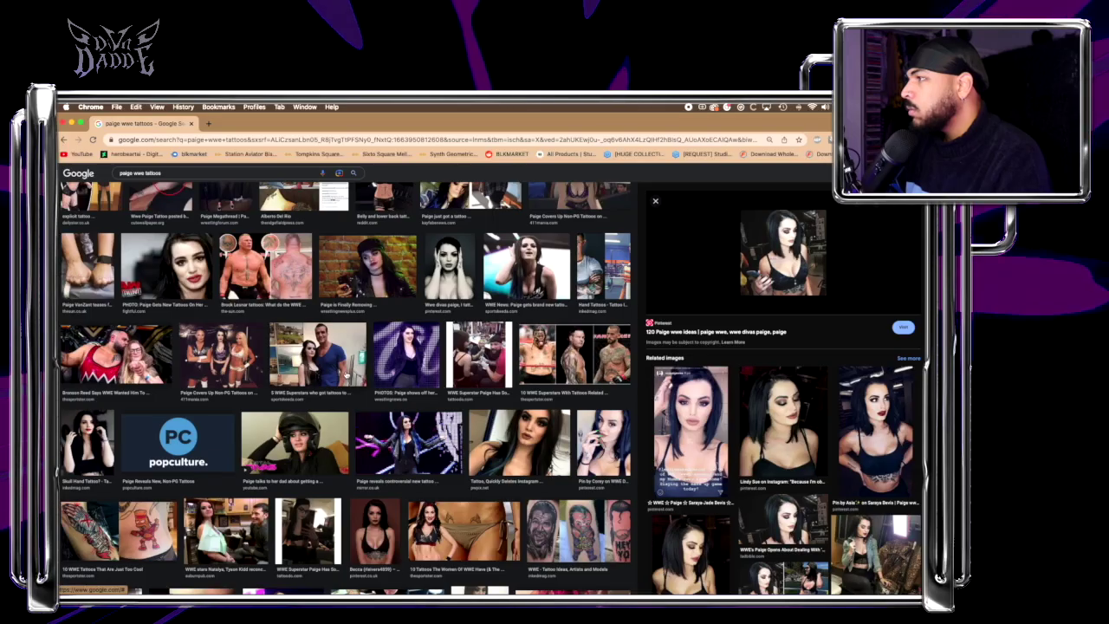
pyautogui.scroll(-3, 670, 384)
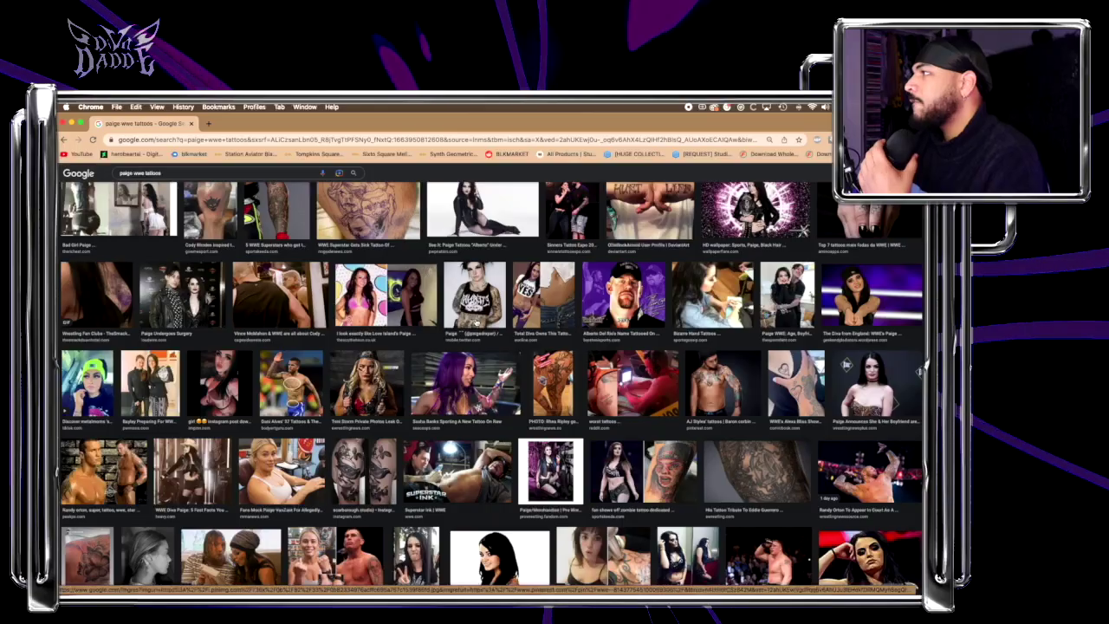
pyautogui.click(869, 291)
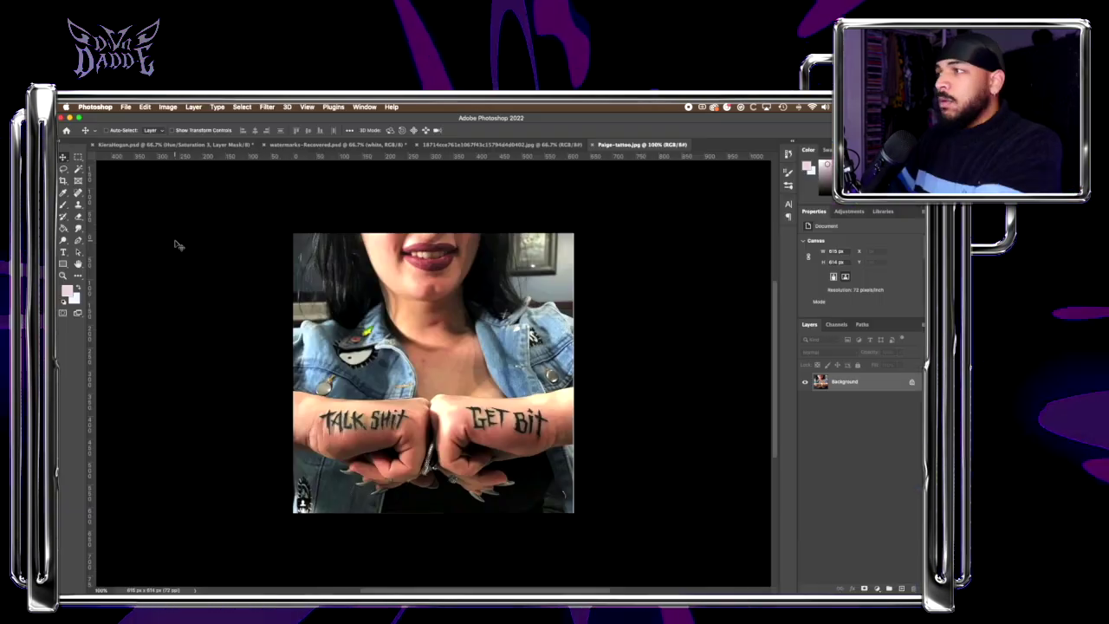
# Switch to Photoshop, unlock the hand tattoo photo's background layer and copy the TALK SHIT and GET BIT lettering onto separate layers.
pyautogui.hotkey('ctrl', '+')
pyautogui.hotkey('ctrl', '+')
pyautogui.hotkey('ctrl', '+')
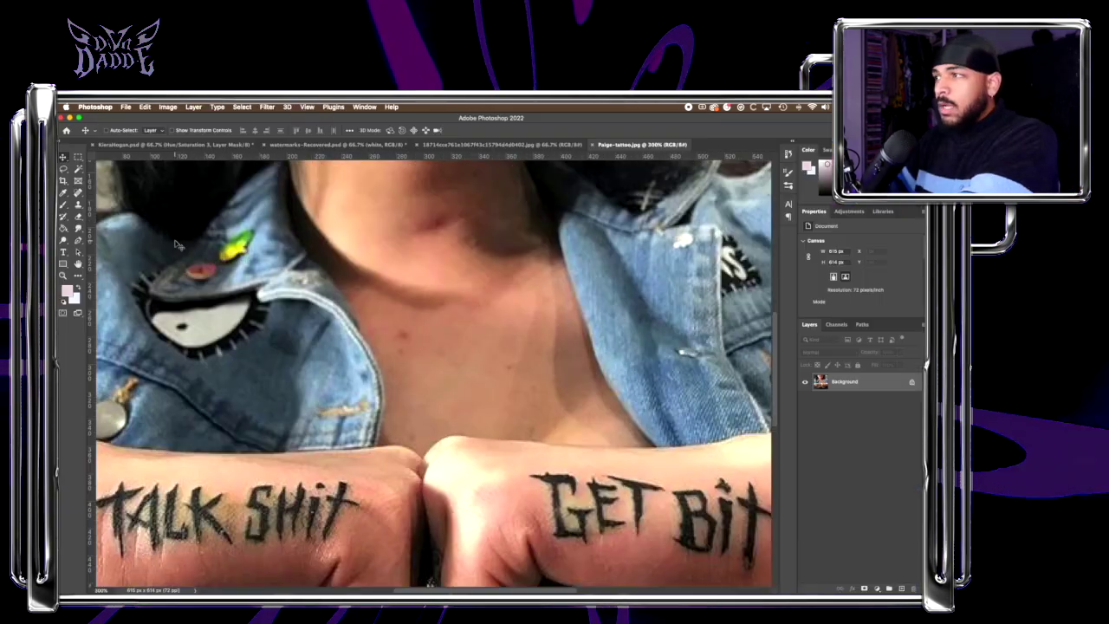
pyautogui.hotkey('ctrl', '-')
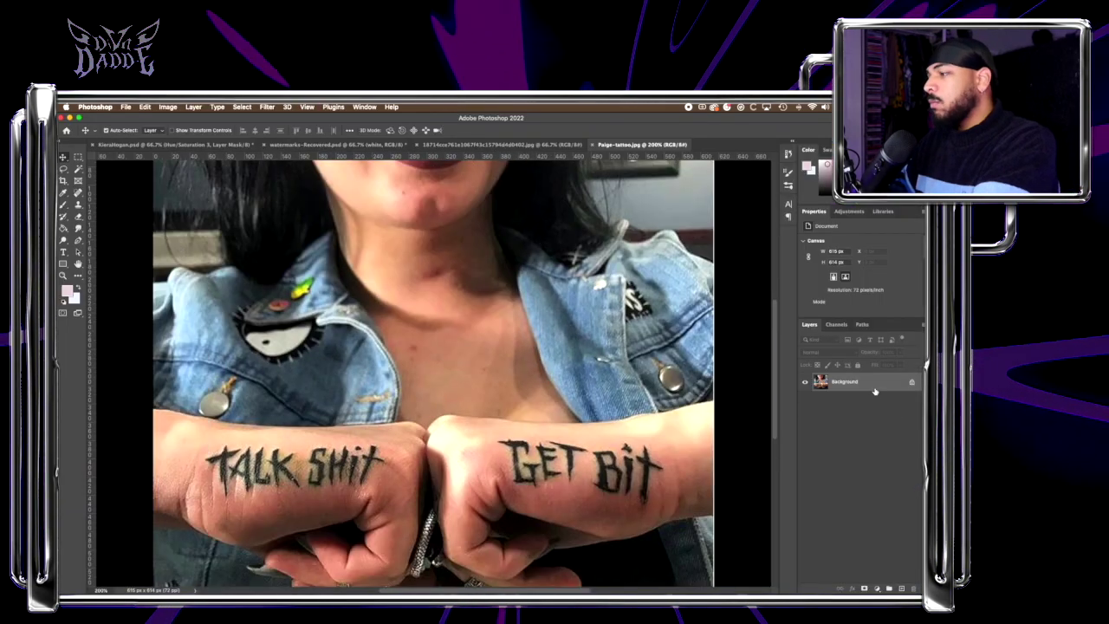
pyautogui.doubleClick(875, 393)
pyautogui.press('Return')
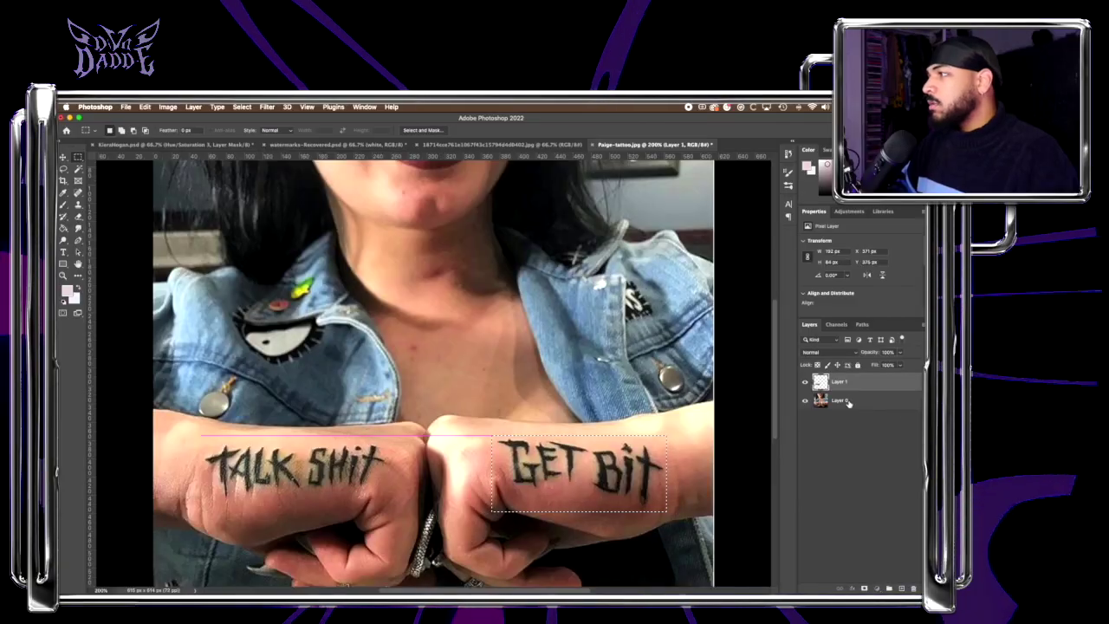
pyautogui.rightClick(525, 411)
pyautogui.click(594, 477)
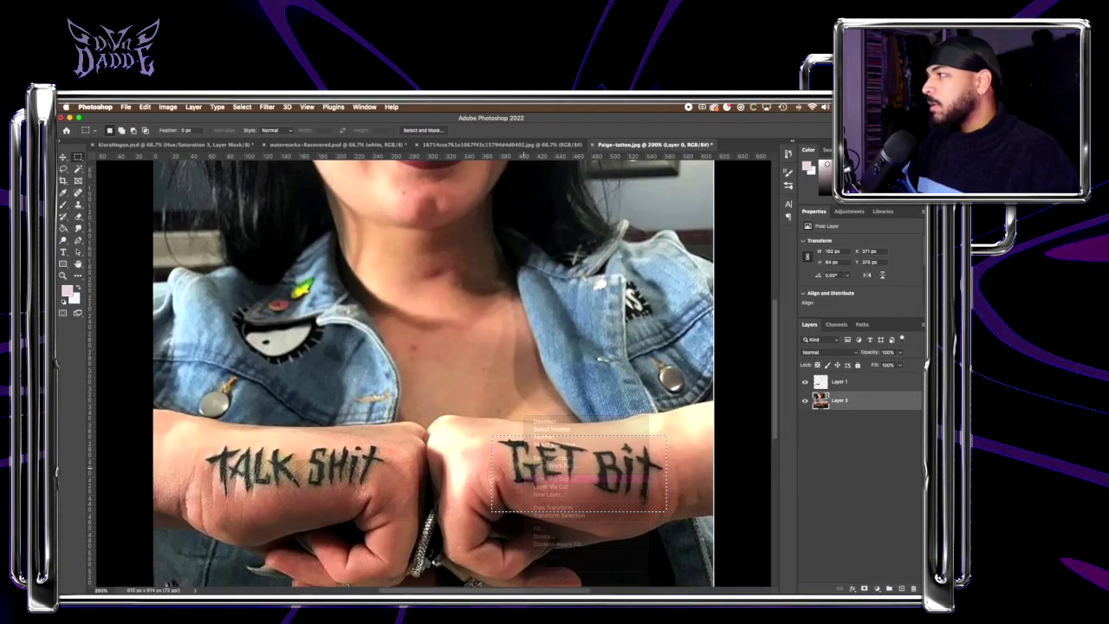
pyautogui.click(804, 420)
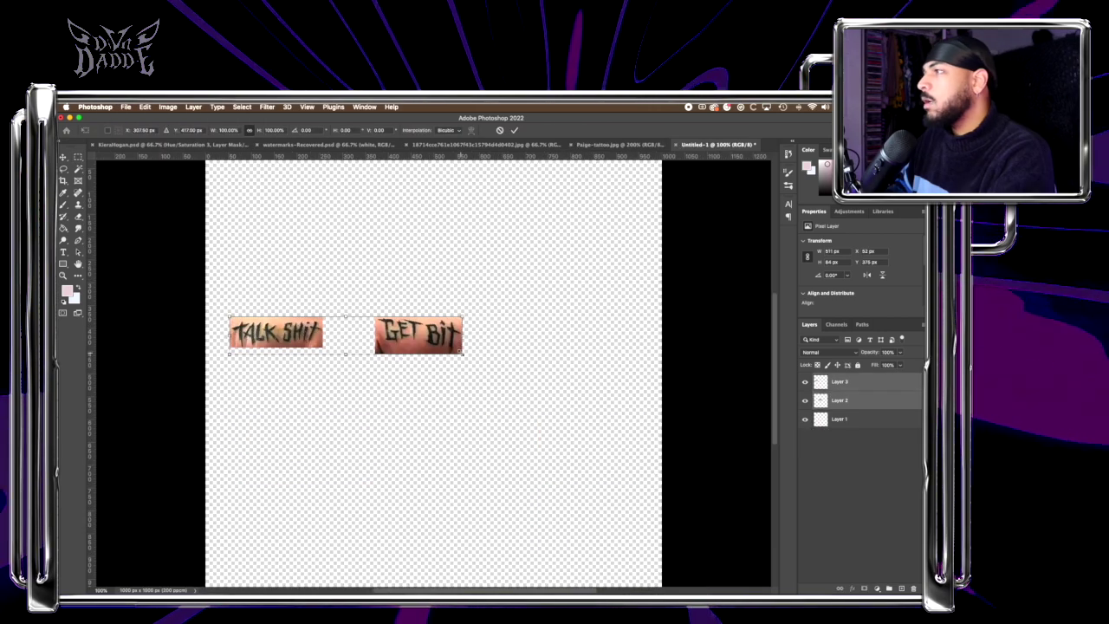
# Enlarge the two lettering crops to the full canvas width and select their dark strokes with Color Range.
pyautogui.moveTo(462, 351); pyautogui.dragTo(664, 453)
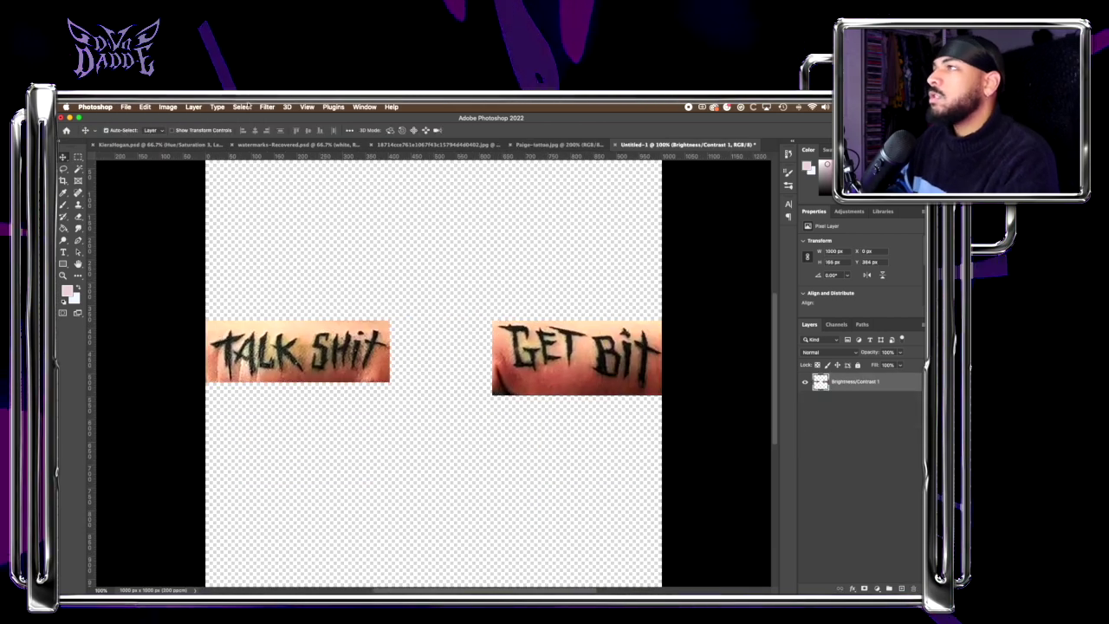
pyautogui.click(244, 107)
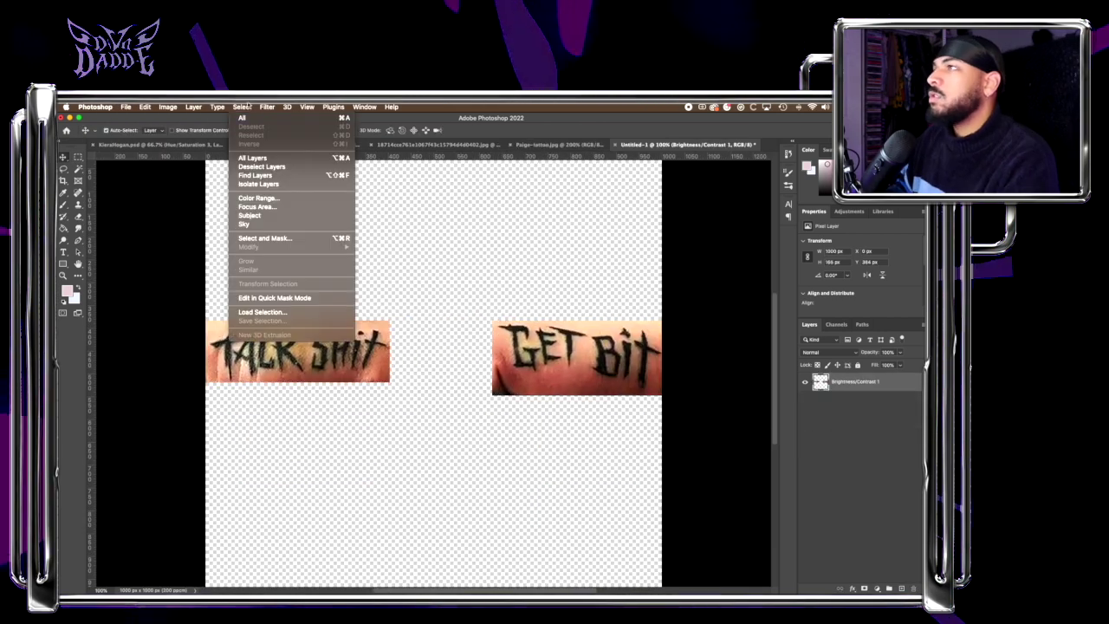
pyautogui.click(259, 199)
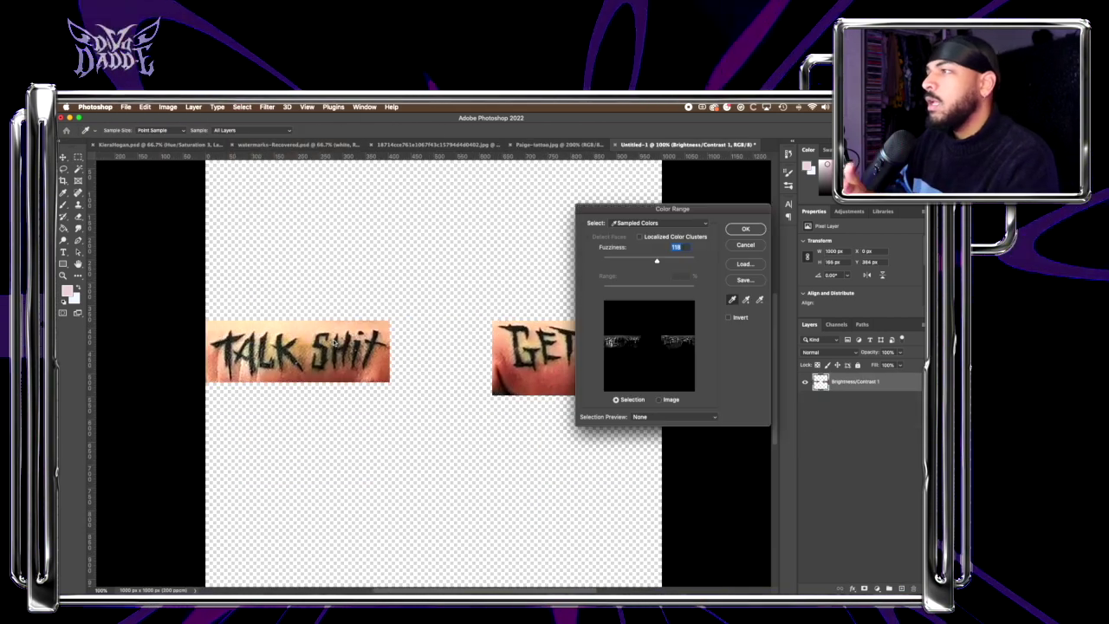
pyautogui.press('Return')
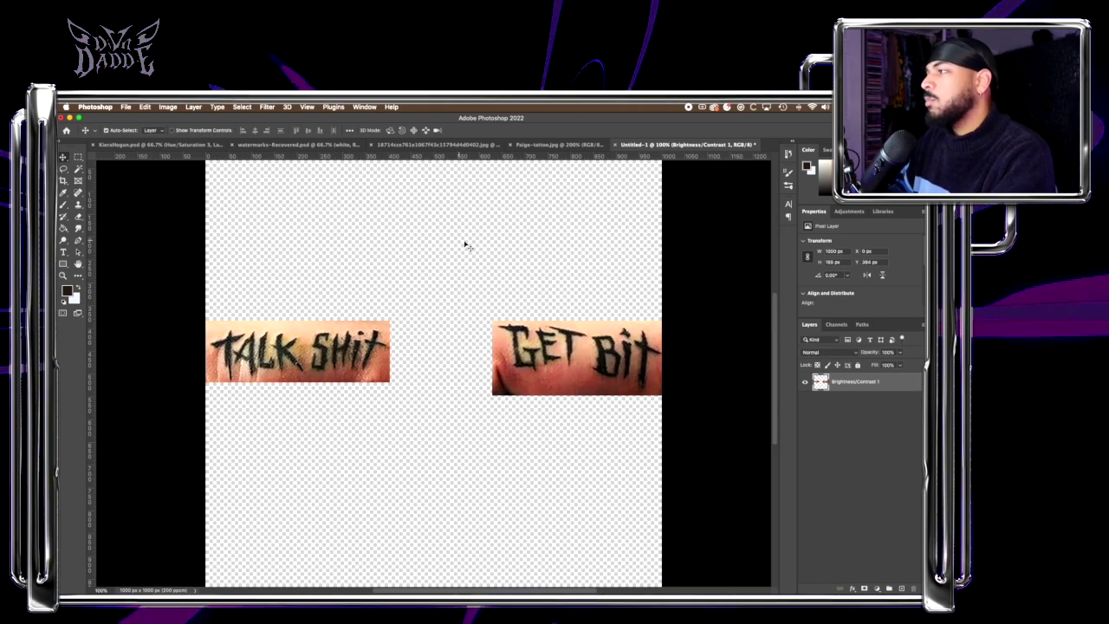
# Reselect the dark strokes of the lettering and add a layer mask that hides the skin around them.
pyautogui.press('i')
pyautogui.click(503, 391)
pyautogui.press('super+shift+d')
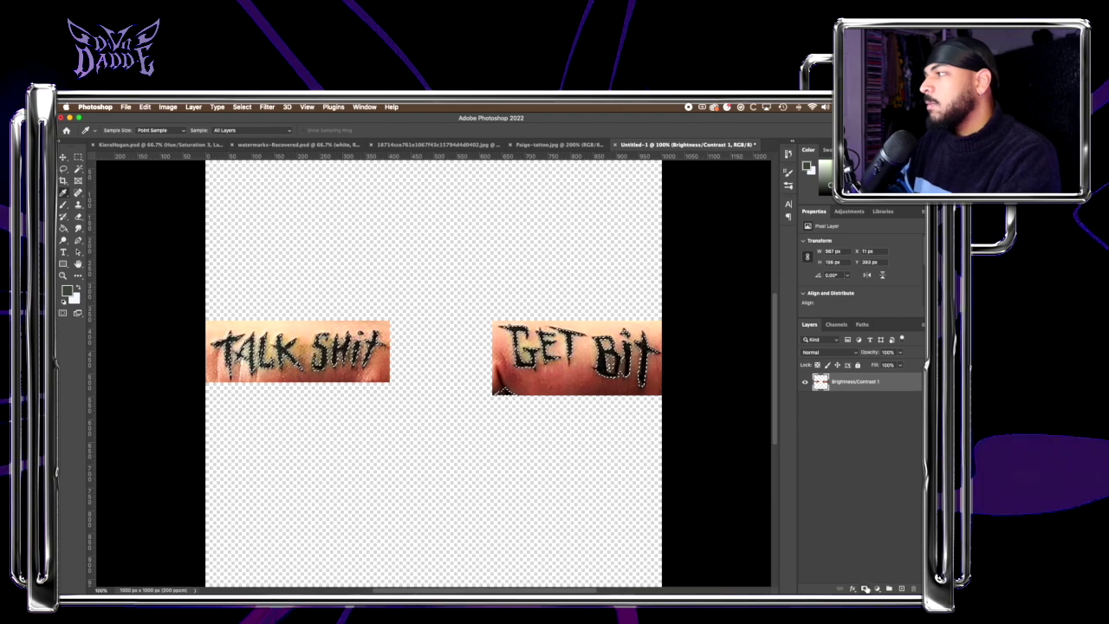
pyautogui.click(864, 588)
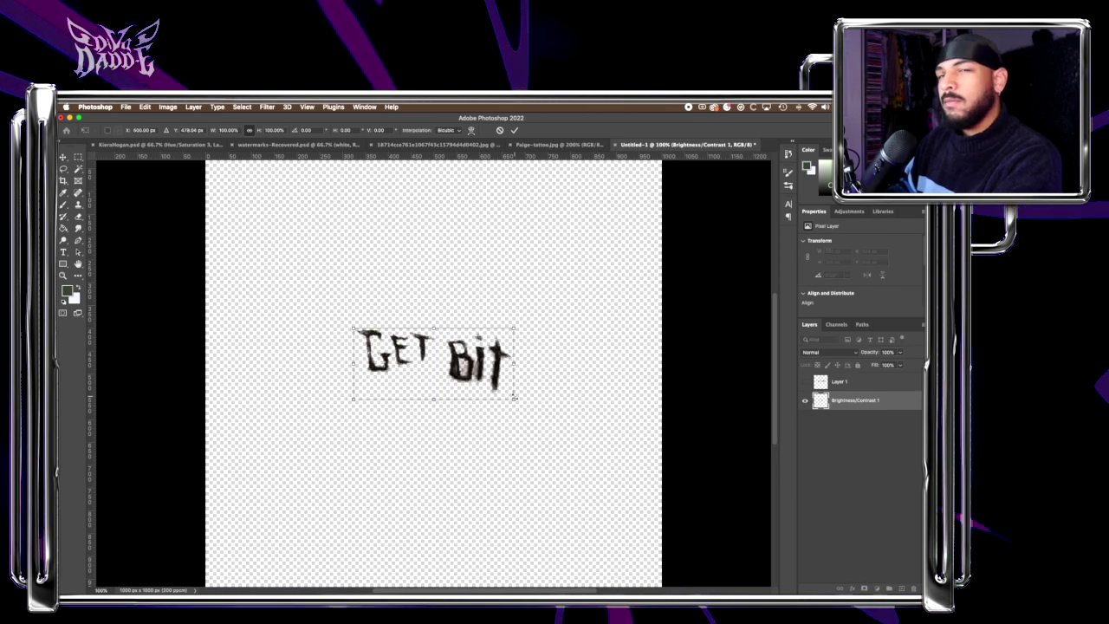
# Enlarge the isolated GET BIT lettering to about 530 px wide and check its edges up close.
pyautogui.moveTo(516, 398); pyautogui.dragTo(557, 409)
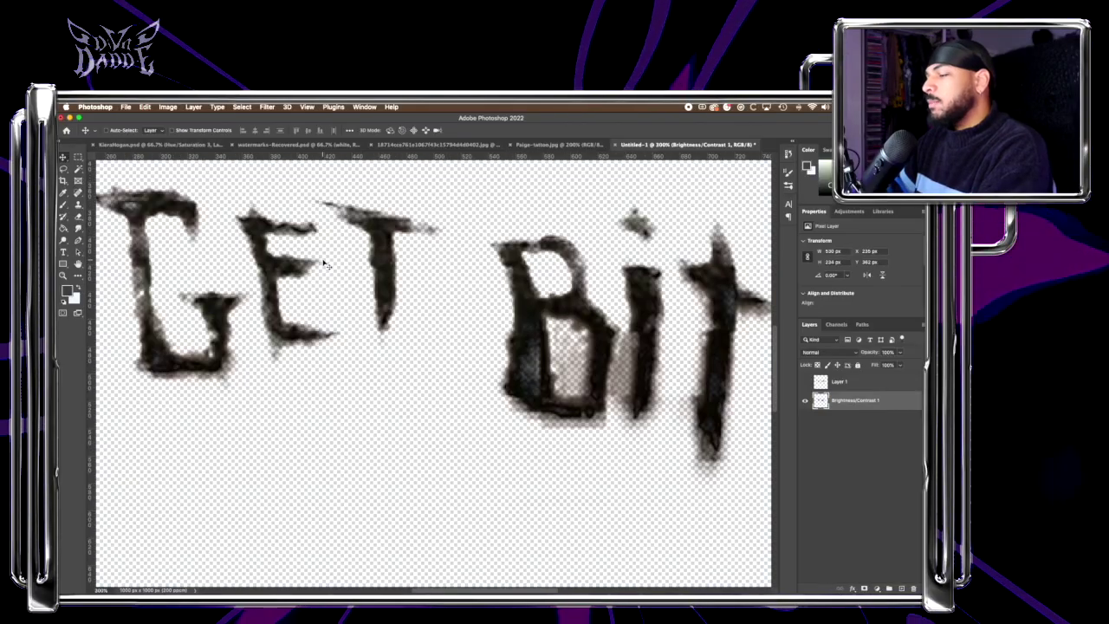
pyautogui.scroll(-5, 325, 264)
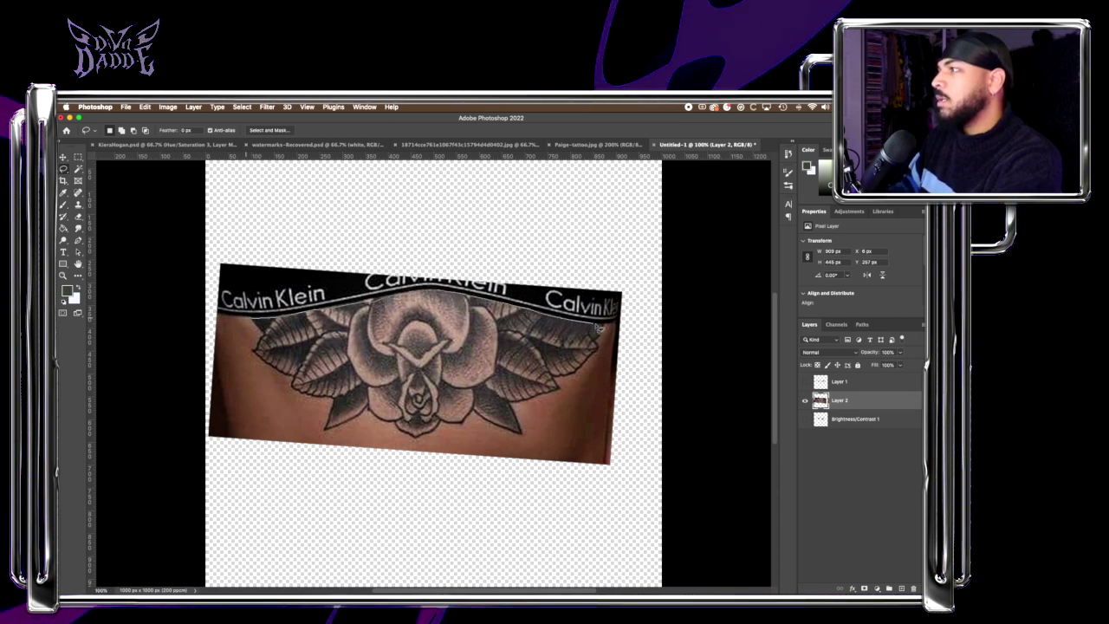
# Lasso the rose tattoo below the waistband and outline the surplus skin along its lower edge for masking.
pyautogui.moveTo(537, 416)
pyautogui.mouseDown()
pyautogui.moveTo(522, 431)
pyautogui.moveTo(436, 442)
pyautogui.mouseUp()
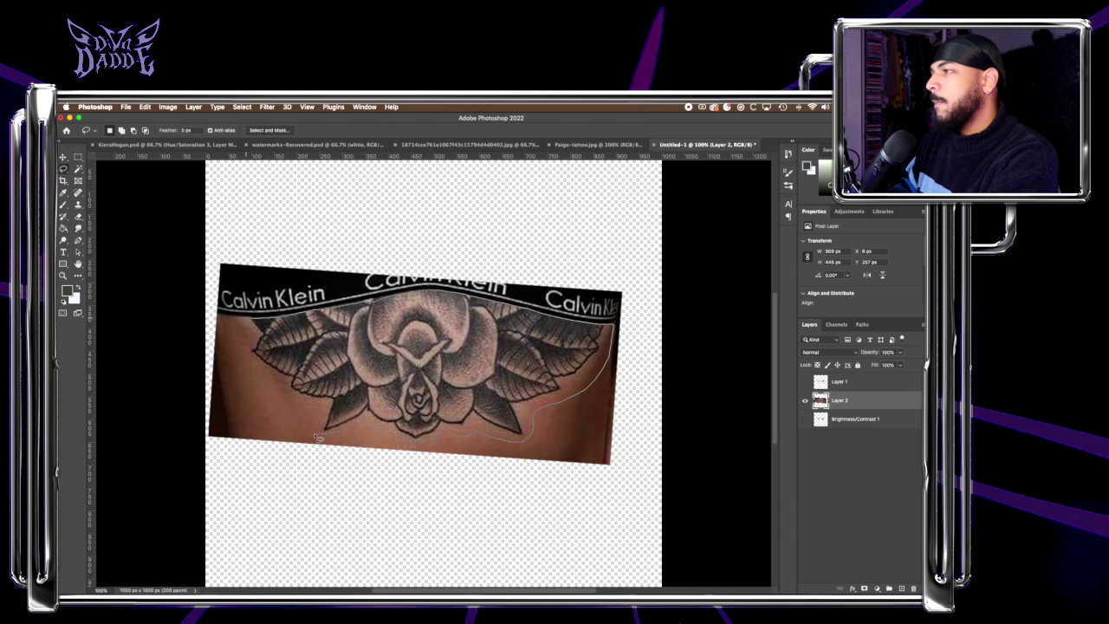
pyautogui.moveTo(281, 384)
pyautogui.mouseDown()
pyautogui.moveTo(240, 354)
pyautogui.moveTo(253, 323)
pyautogui.mouseUp()
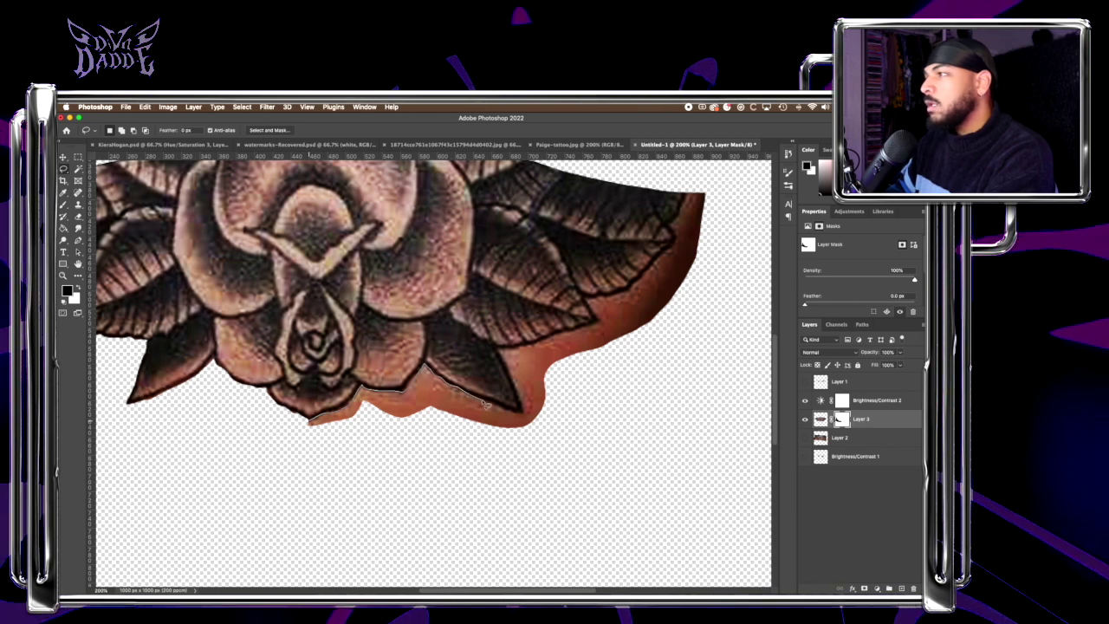
pyautogui.moveTo(499, 409); pyautogui.dragTo(530, 415)
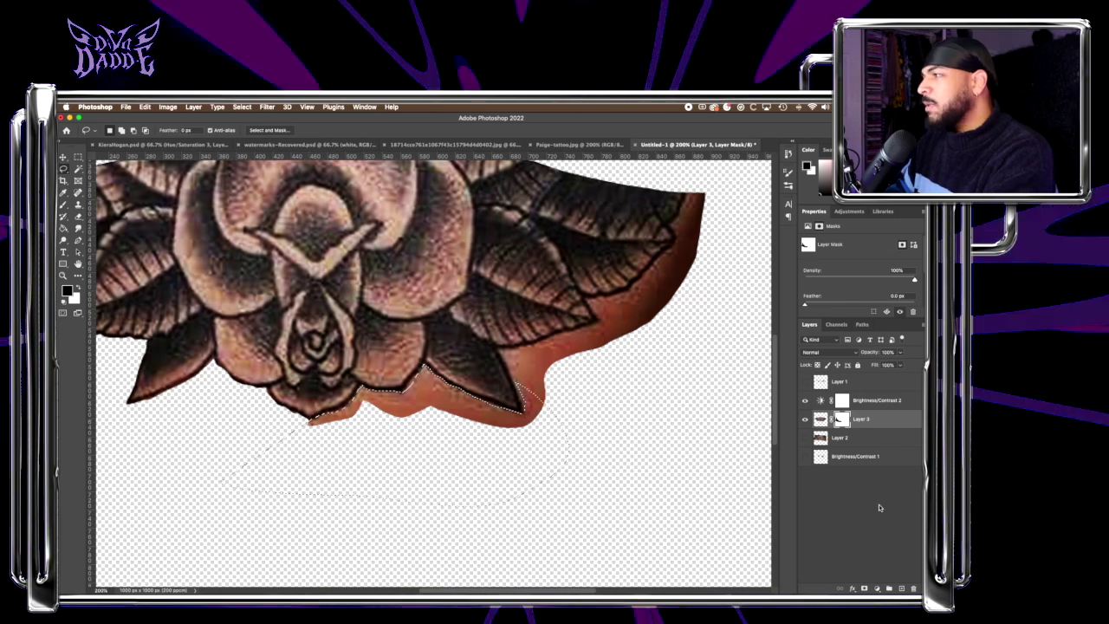
pyautogui.click(864, 588)
pyautogui.press('super+z')
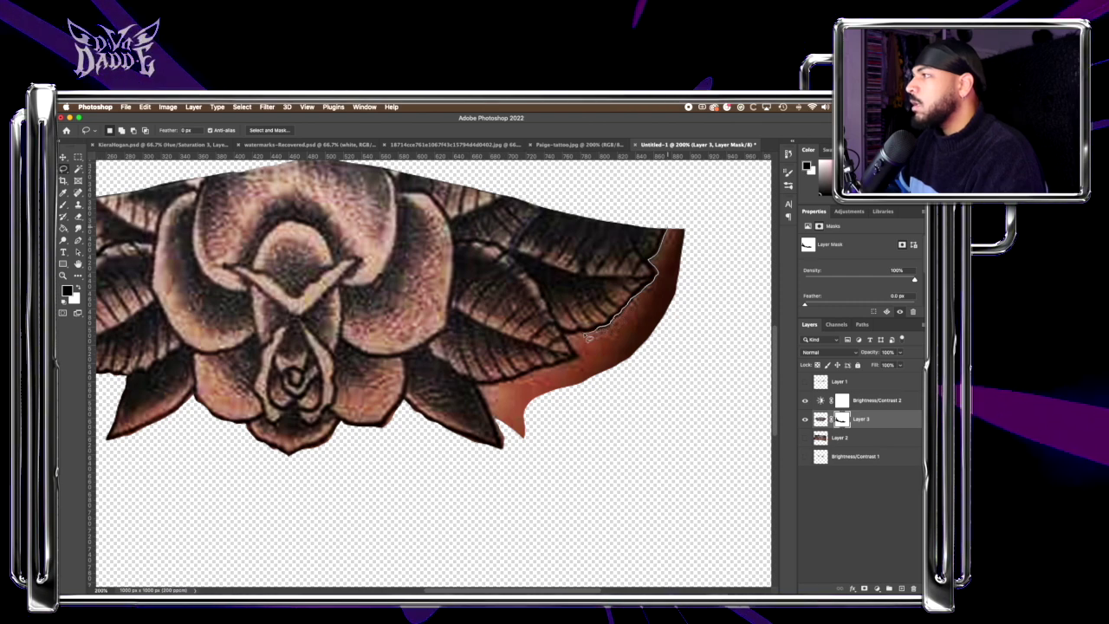
# Examine the masked rose tattoo cutout as a whole and open the file commands.
pyautogui.press('super+minus')
pyautogui.press('super+minus')
pyautogui.press('super+minus')
pyautogui.press('super+minus')
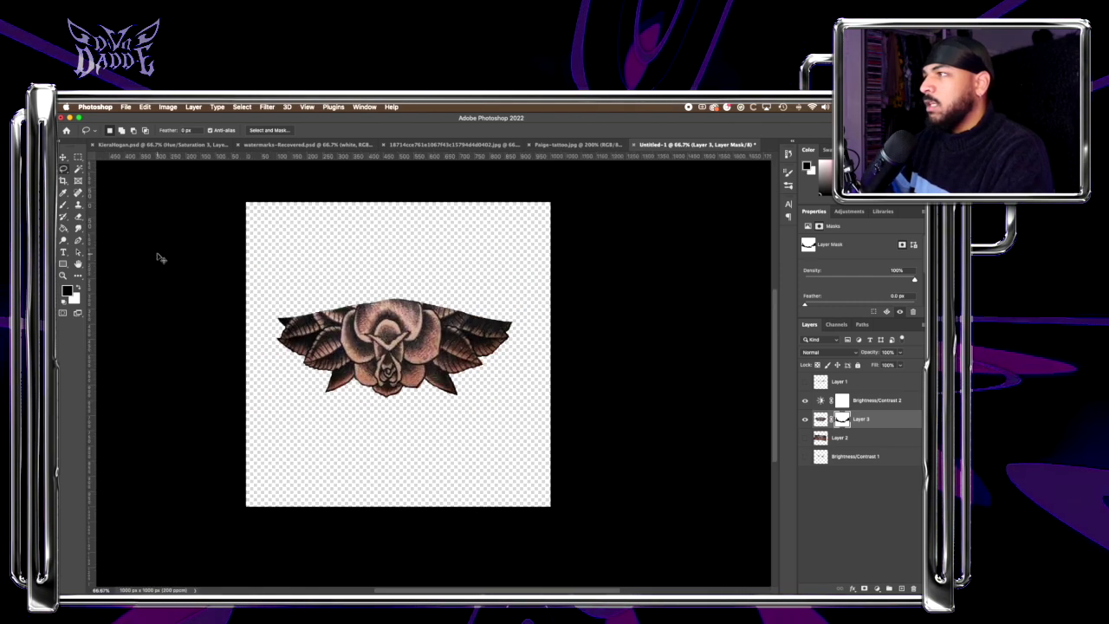
pyautogui.press('v')
pyautogui.press('super+plus')
pyautogui.press('super+plus')
pyautogui.press('super+plus')
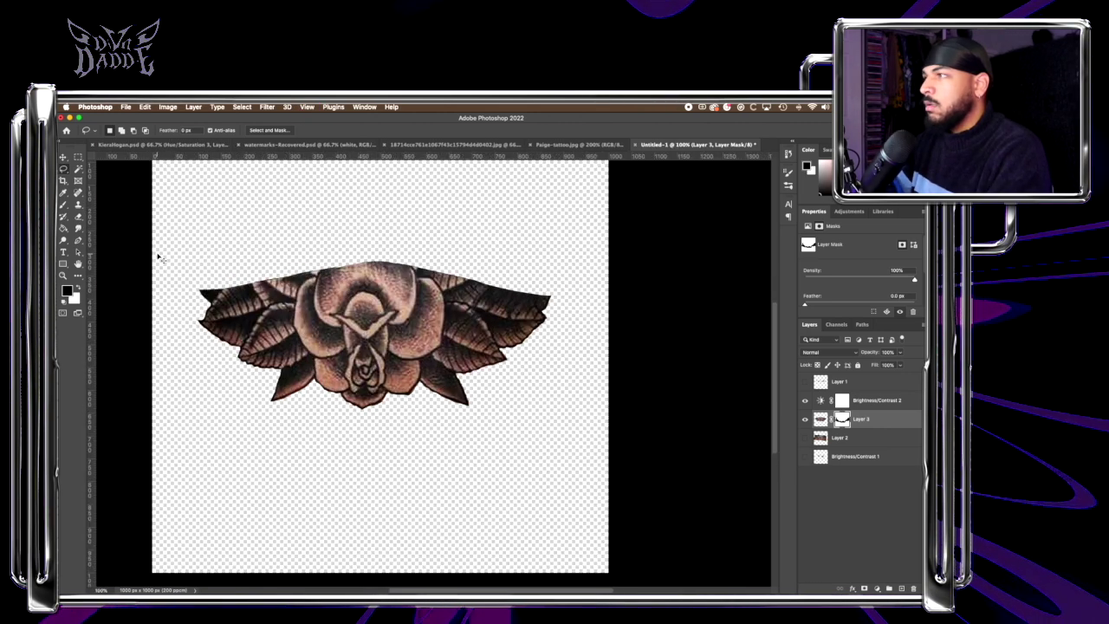
pyautogui.click(124, 106)
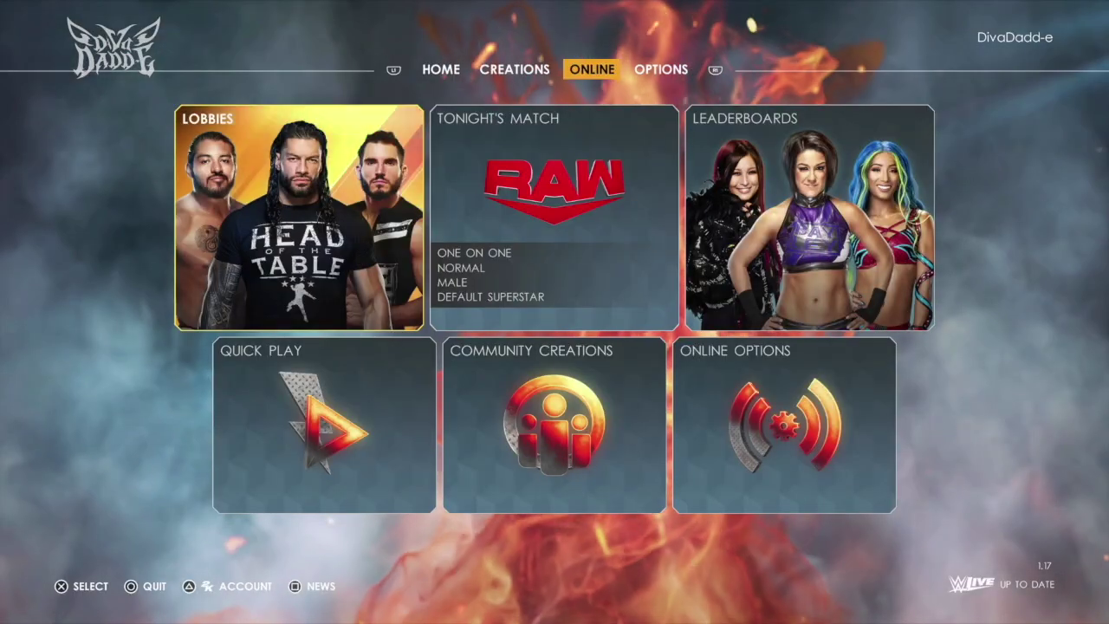
# Switch to WWE 2K22 and open the Image Manager in Community Creations.
pyautogui.press('Down')
pyautogui.press('Return')
pyautogui.press('Down')
pyautogui.press('Down')
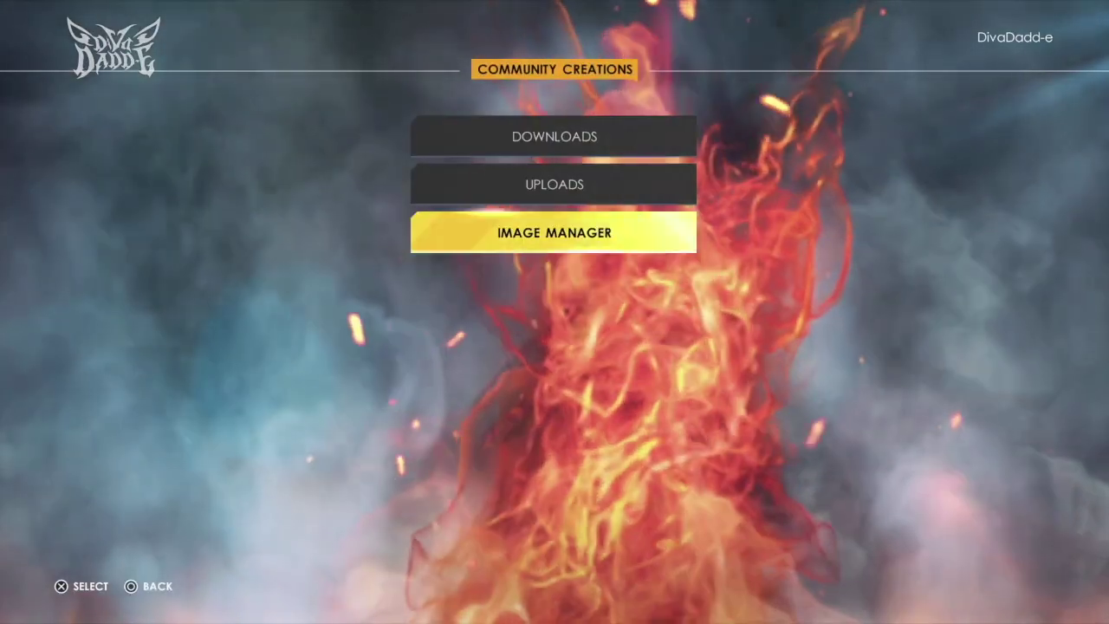
pyautogui.press('Return')
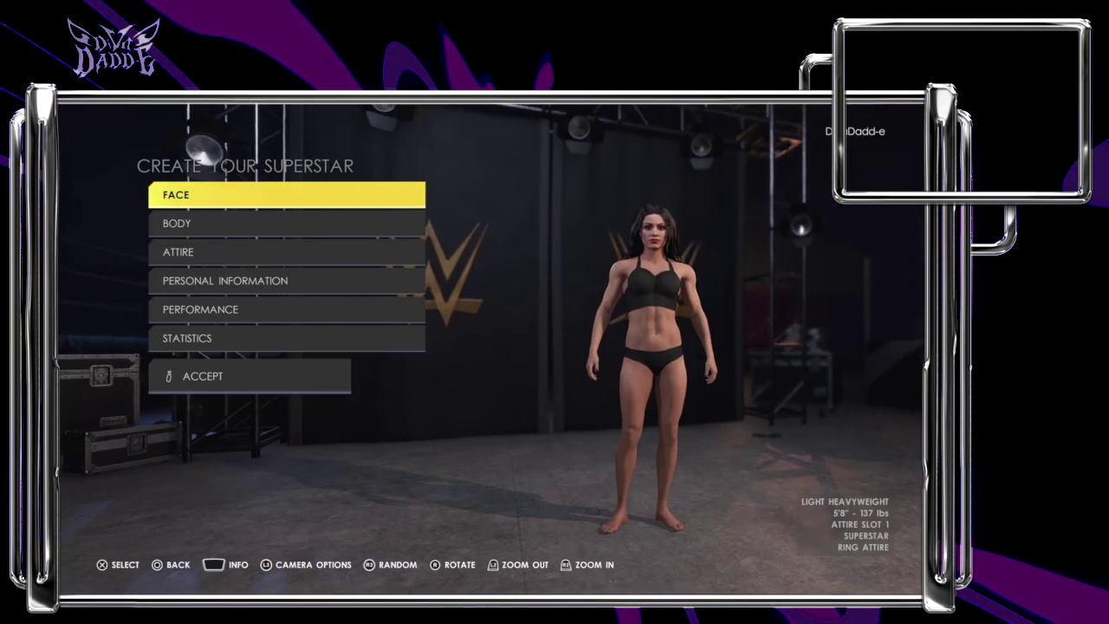
# Add the custom GET BIT image as a left-arm body tattoo and place it on the superstar's left wrist.
pyautogui.press('Return')
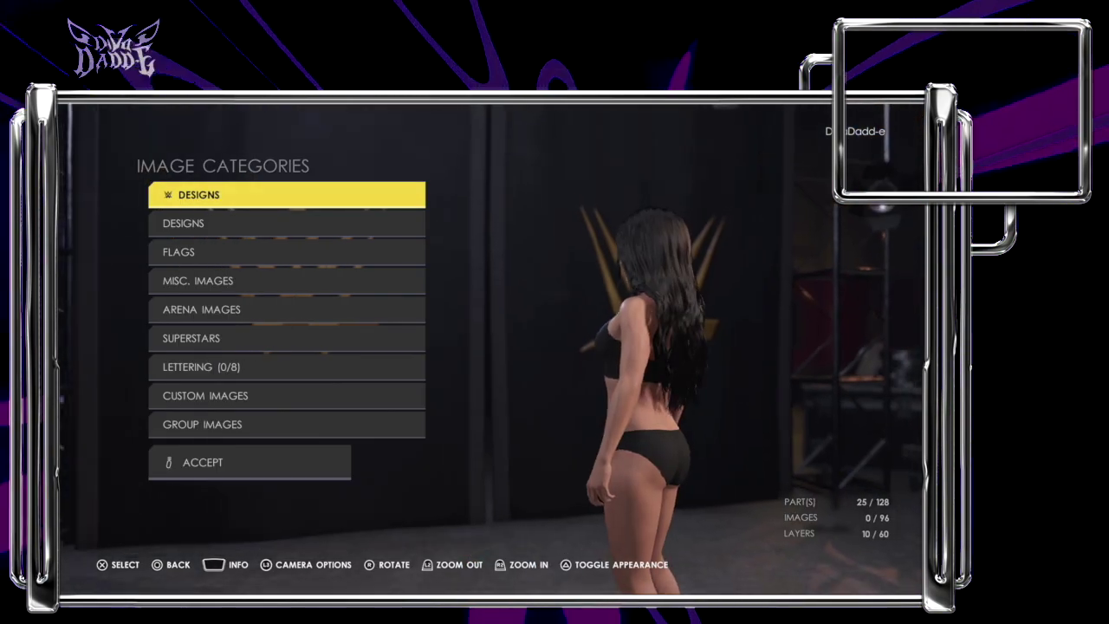
pyautogui.press('Up')
pyautogui.press('Up')
pyautogui.press('Return')
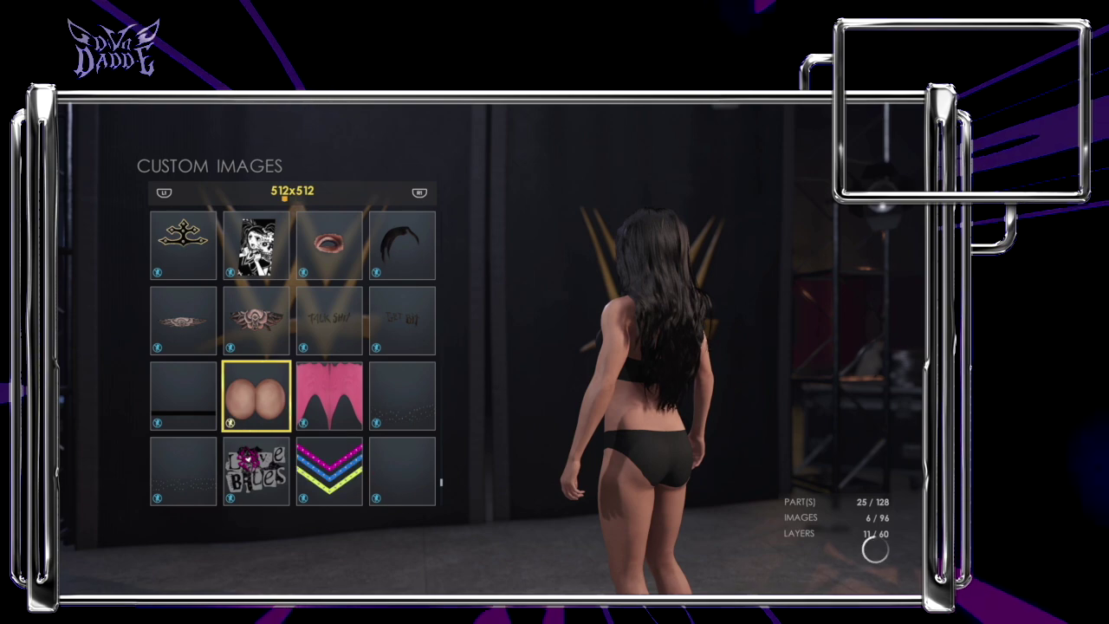
pyautogui.press('Return')
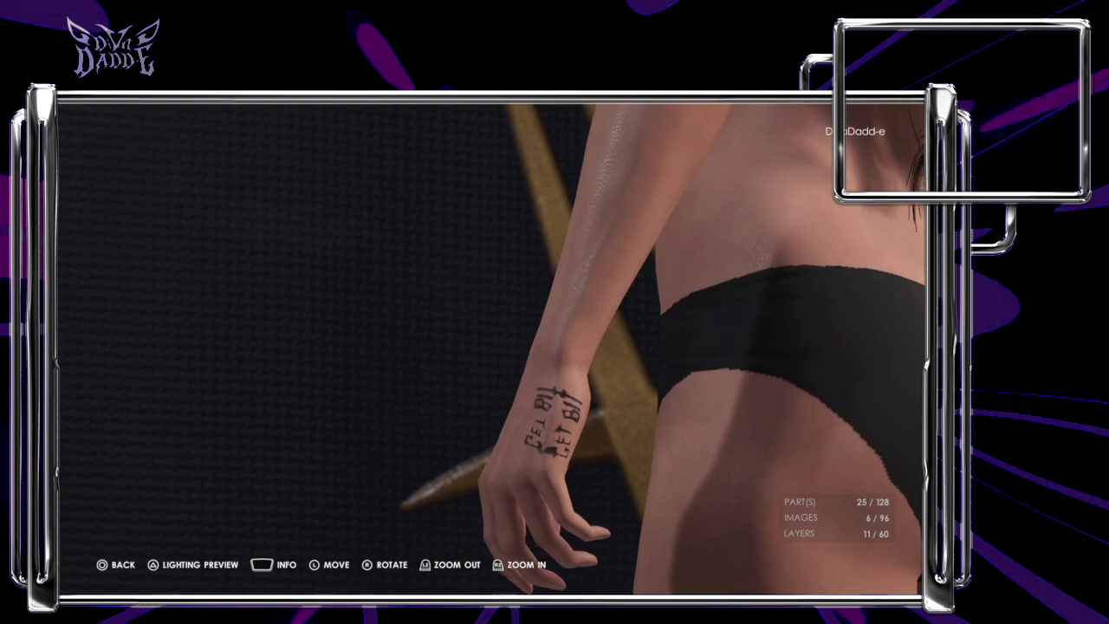
pyautogui.press('Escape')
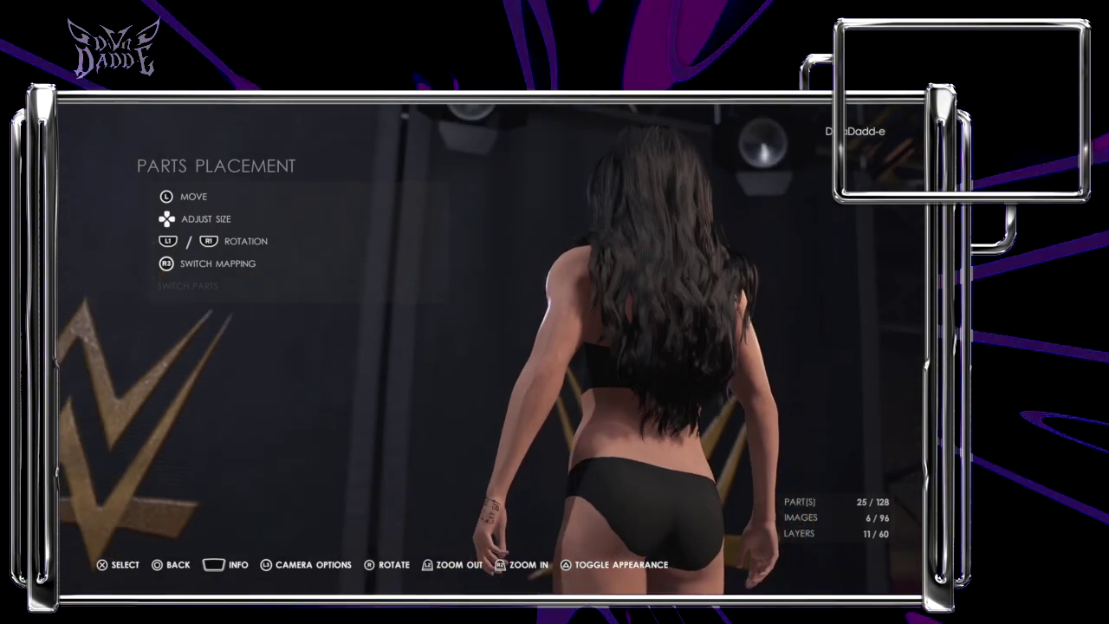
pyautogui.press('Return')
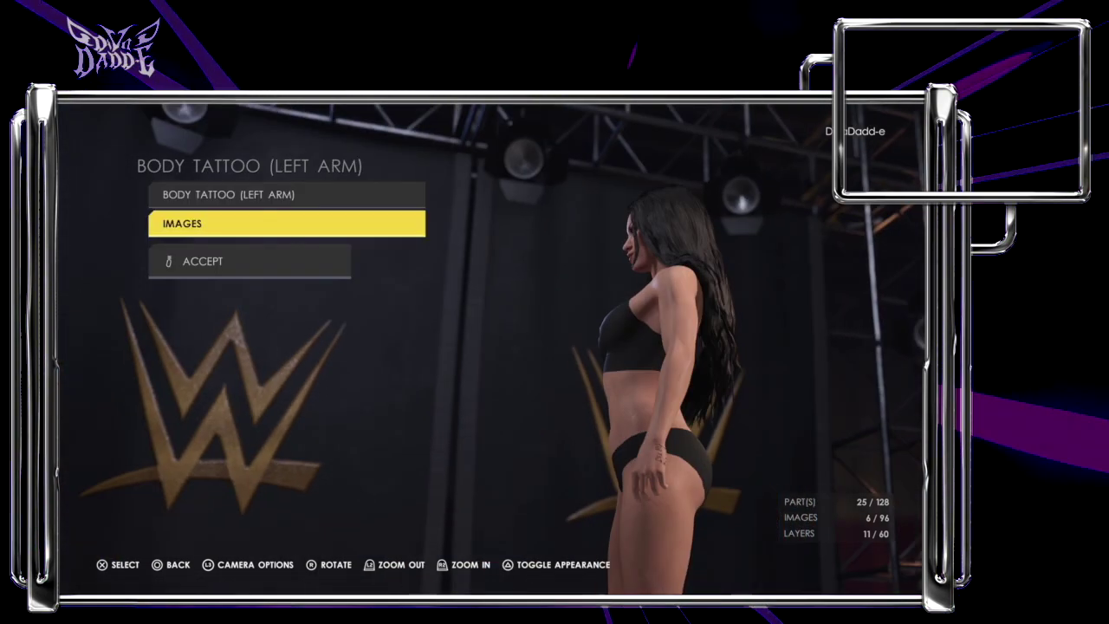
# Open the custom images for another body tattoo layer on the superstar's left arm.
pyautogui.press('Return')
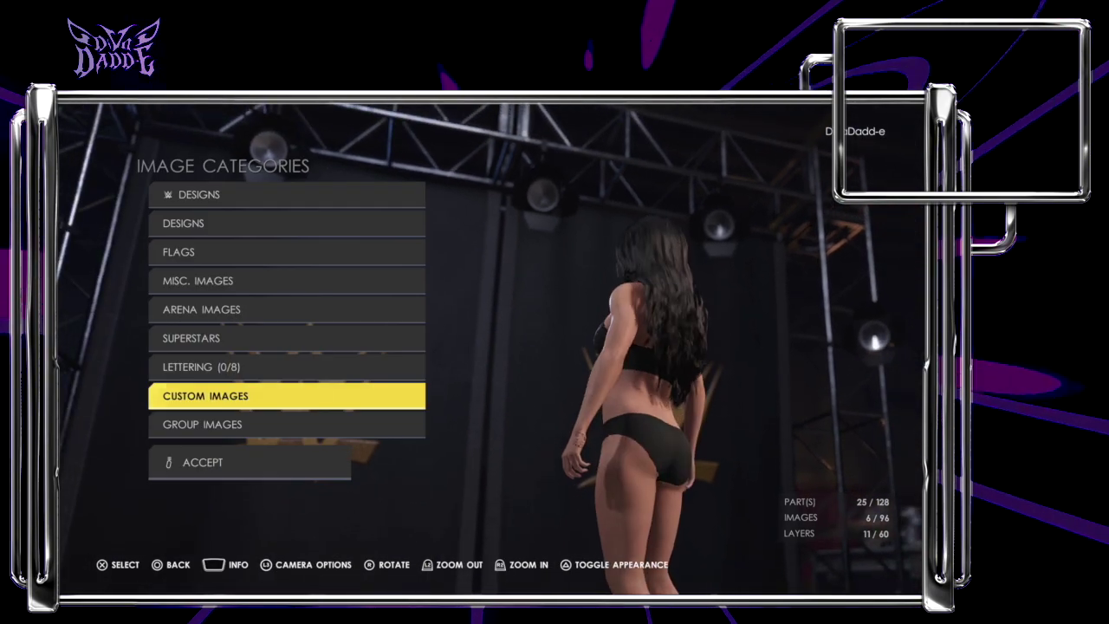
pyautogui.press('Down')
pyautogui.press('Down')
pyautogui.press('Return')
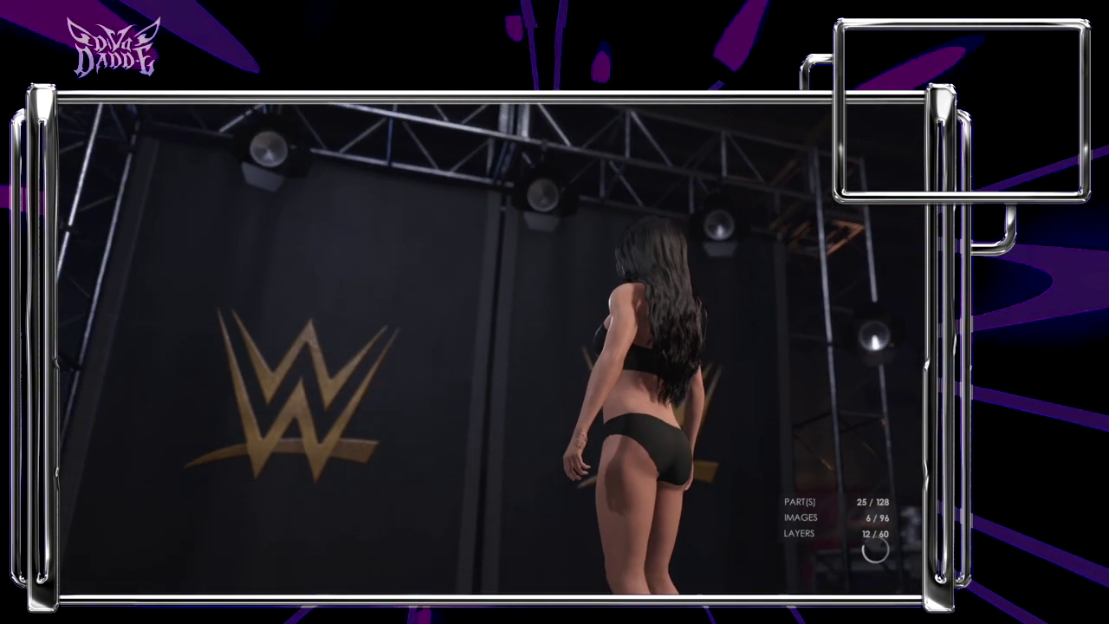